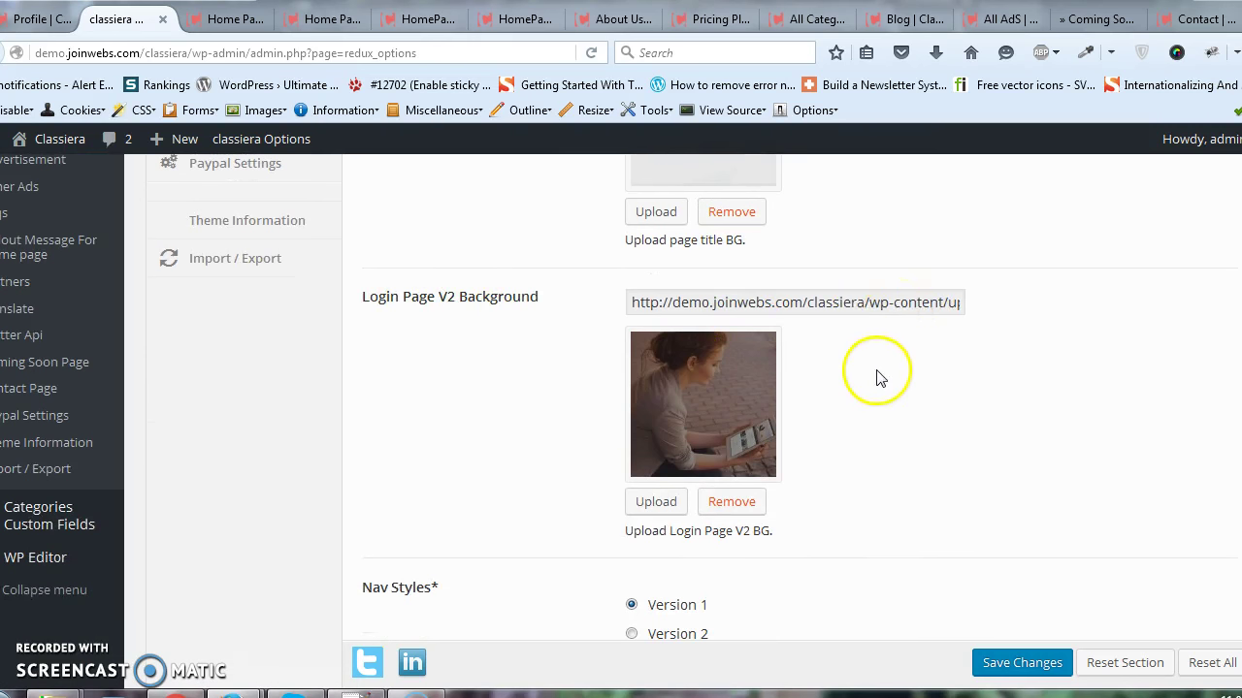
- Find the Nav Styles setting in the theme options and compare the navigation bars on the Home Page V2 and V3 demo pages
scroll(876, 379, "down", 4)
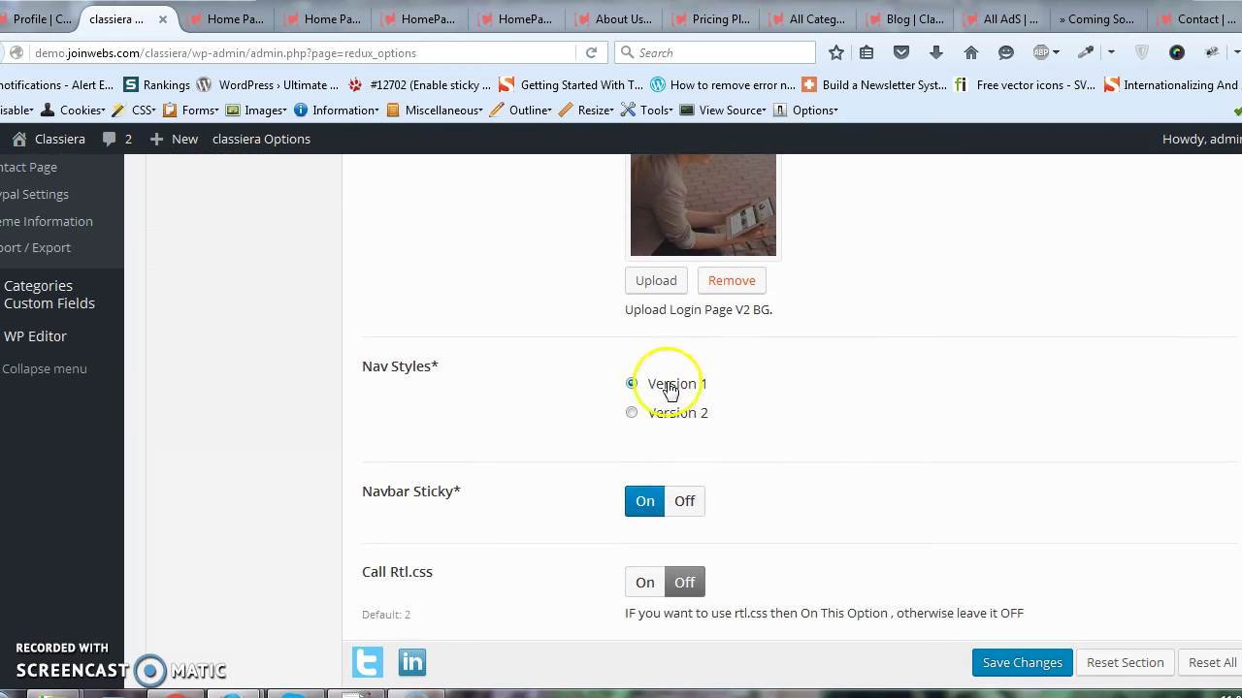
left_click(239, 20)
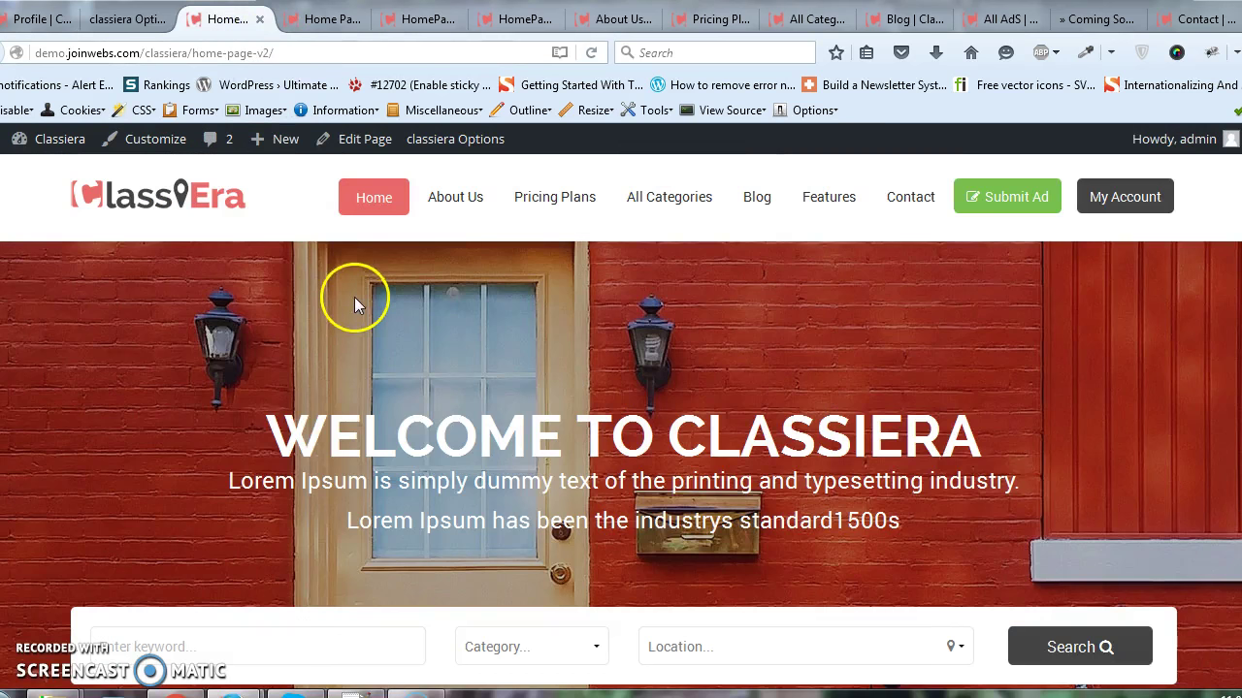
left_click(328, 20)
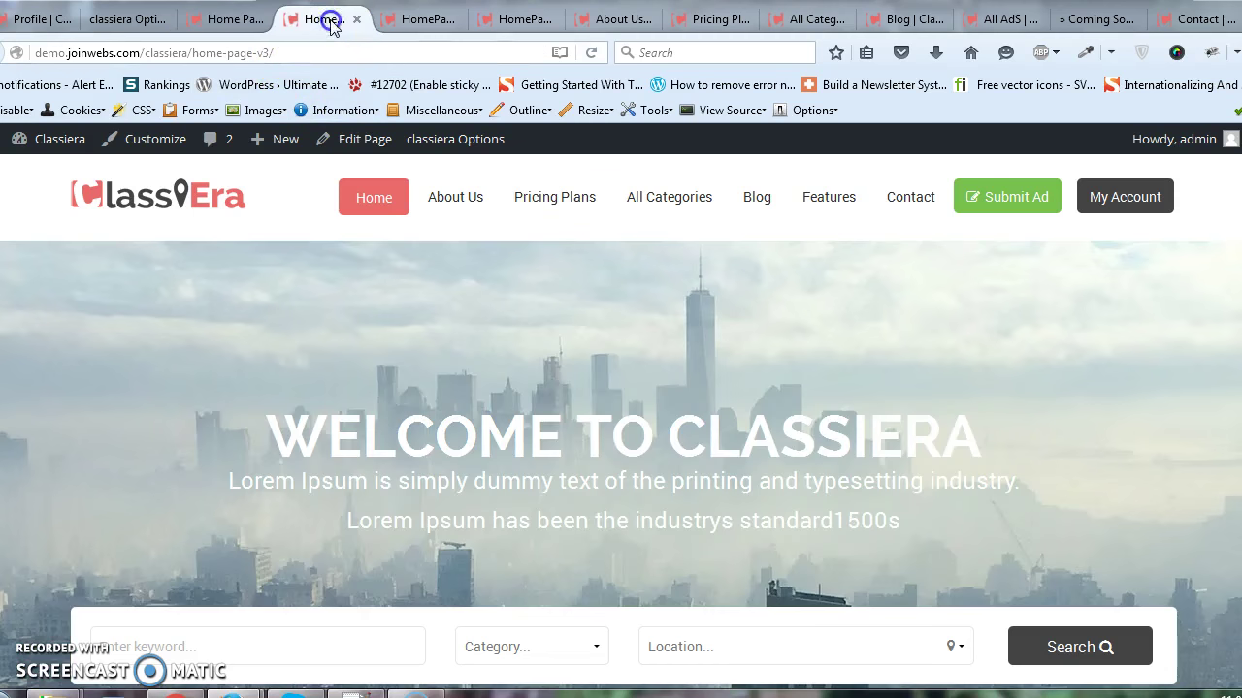
left_click(422, 15)
left_click(260, 18)
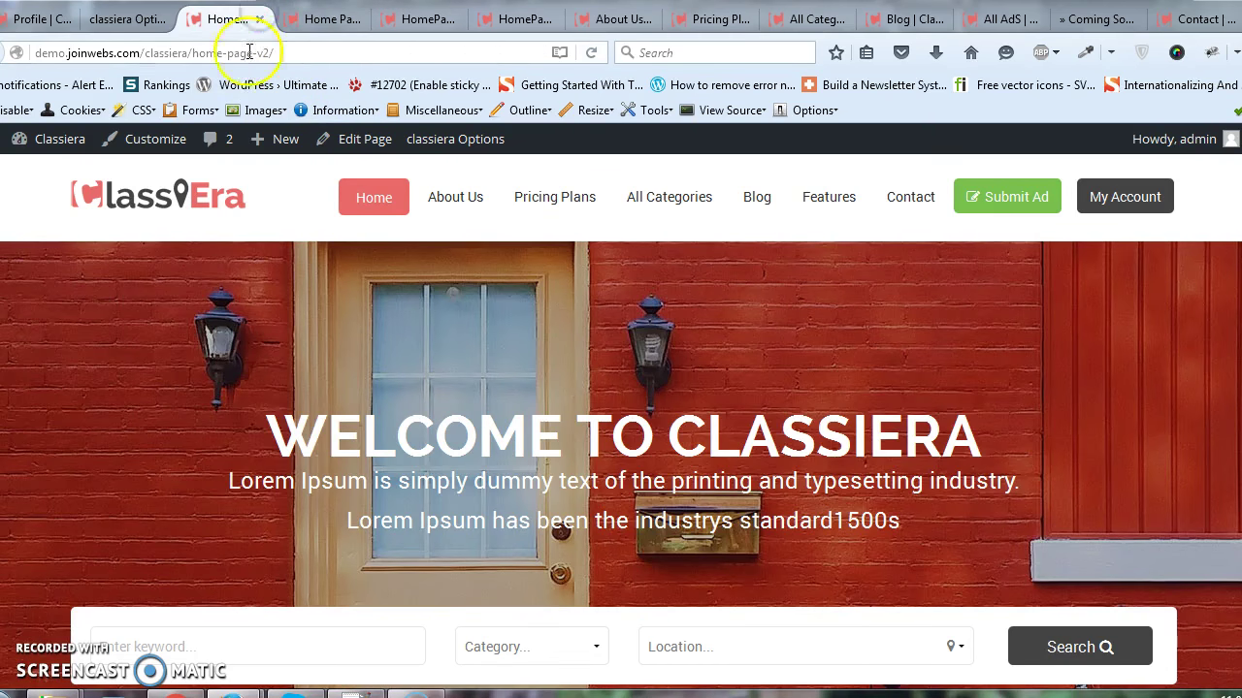
scroll(271, 223, "down", 3)
scroll(443, 194, "up", 3)
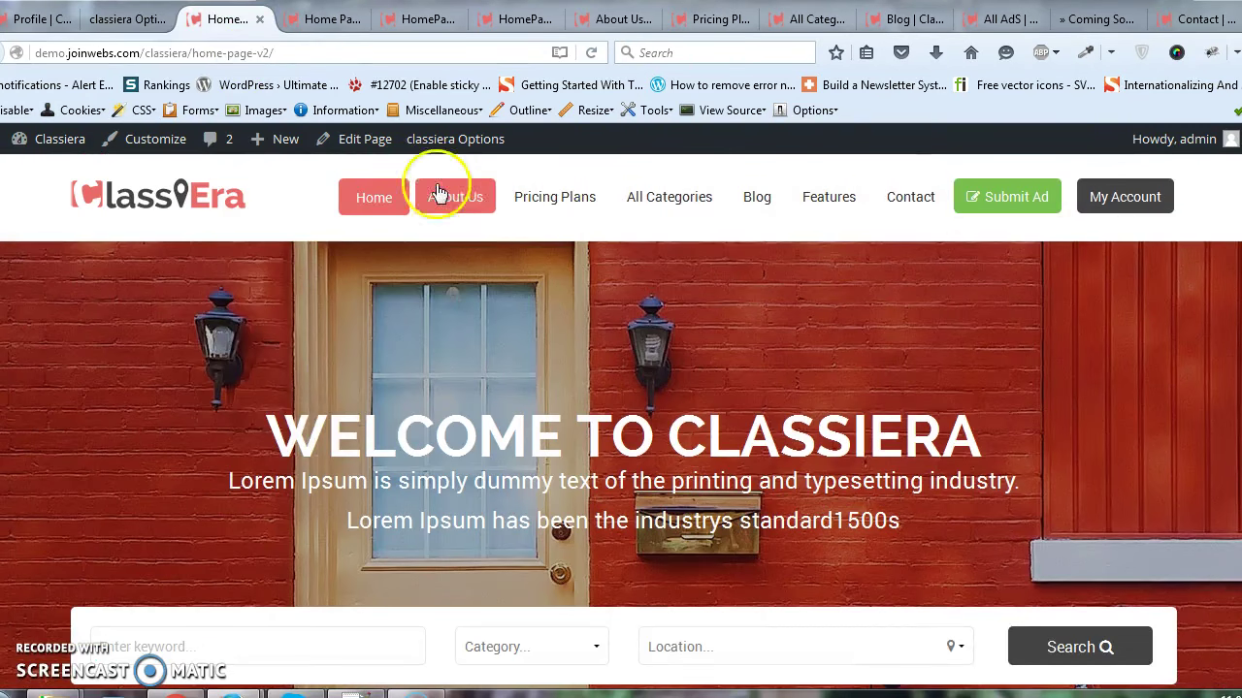
- Return to the theme options and review the settings from Navbar Sticky, Call Rtl.css and 404 Page Style through Measurement system and Maxim Range
left_click(162, 30)
scroll(643, 416, "down", 1)
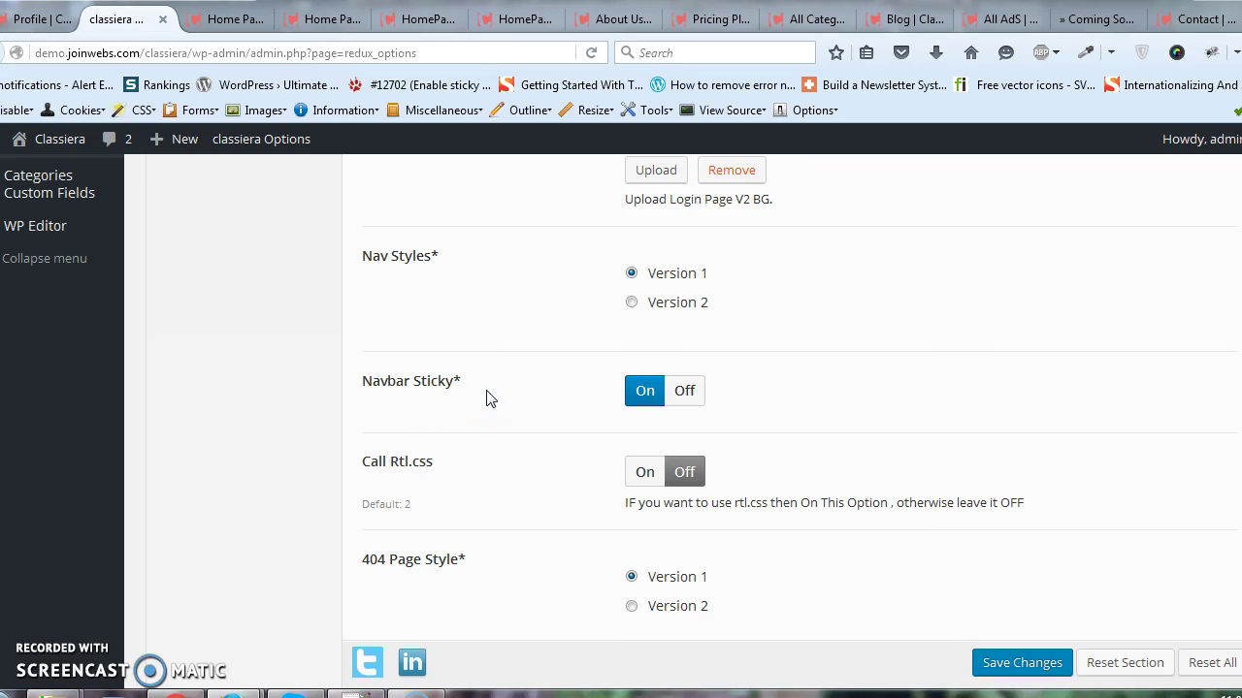
scroll(510, 388, "down", 2)
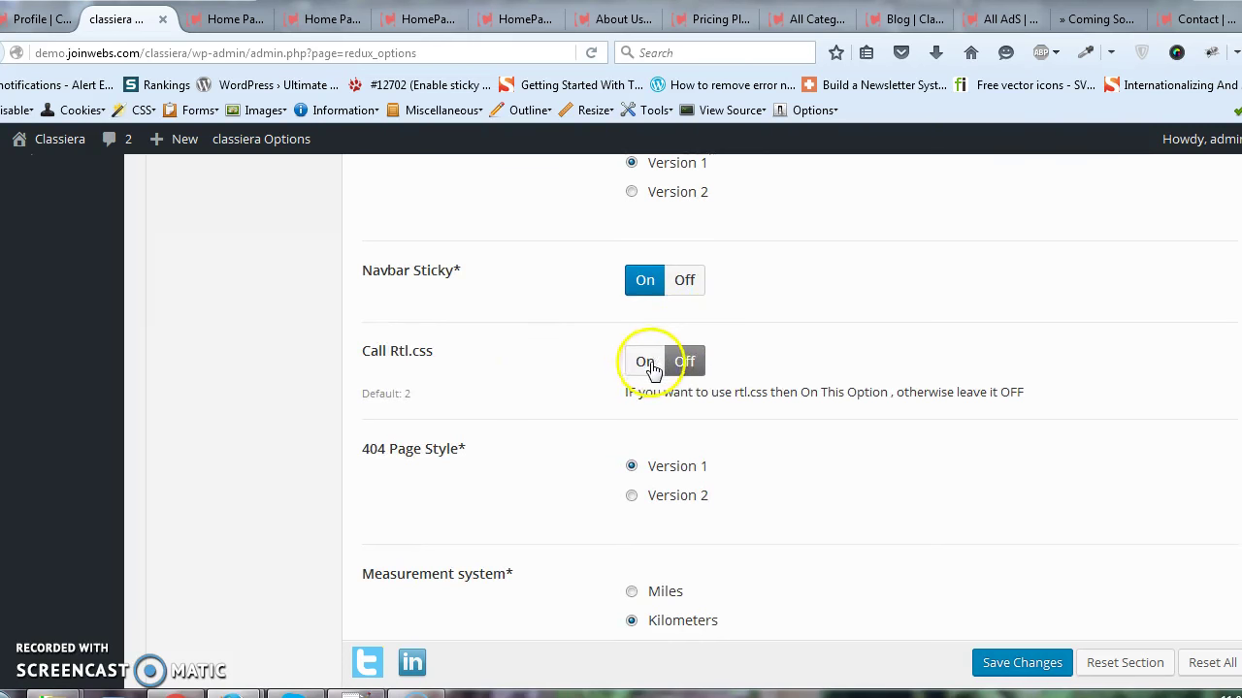
scroll(504, 388, "down", 2)
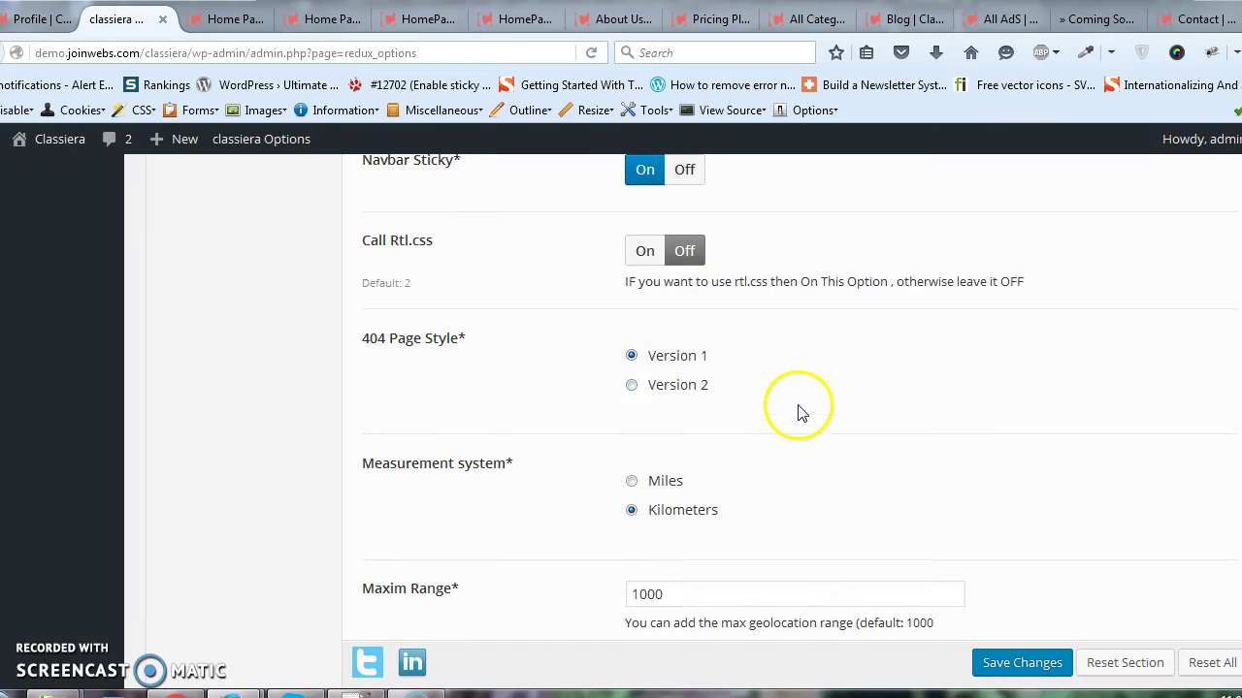
scroll(798, 413, "down", 2)
scroll(798, 330, "down", 1)
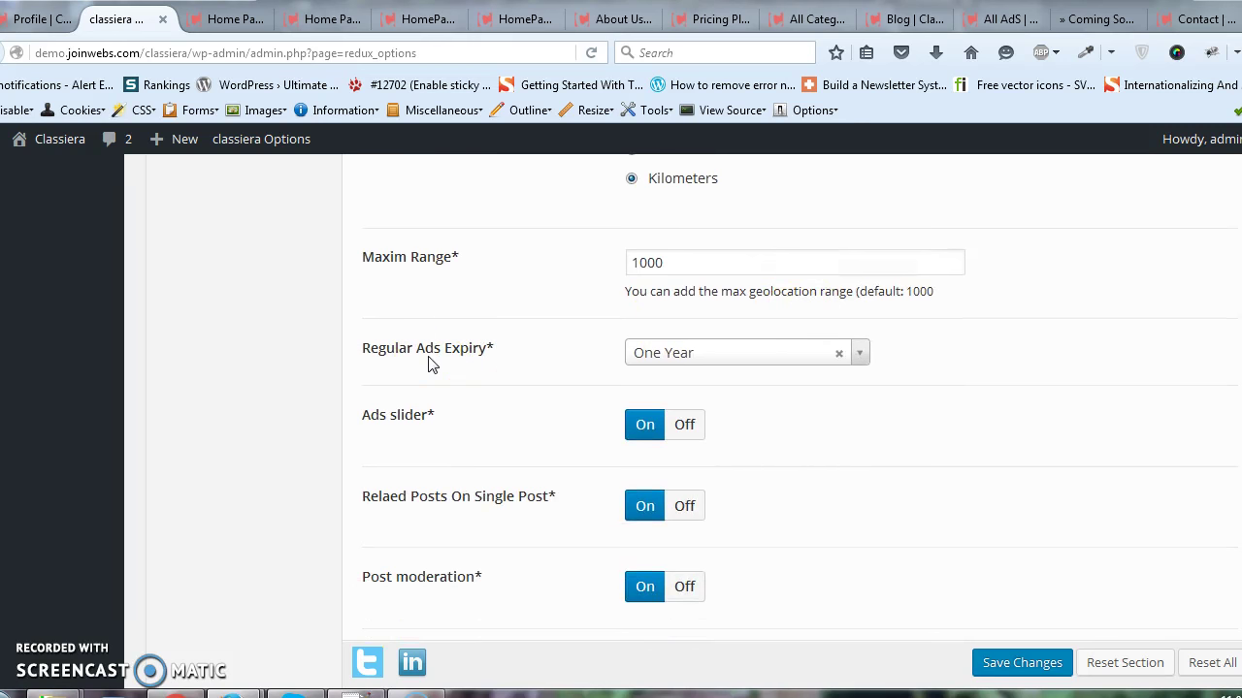
- Look through the durations offered for Regular Ads Expiry without changing it, and review the Ads slider and related posts settings
left_click(711, 350)
scroll(844, 495, "up", 1)
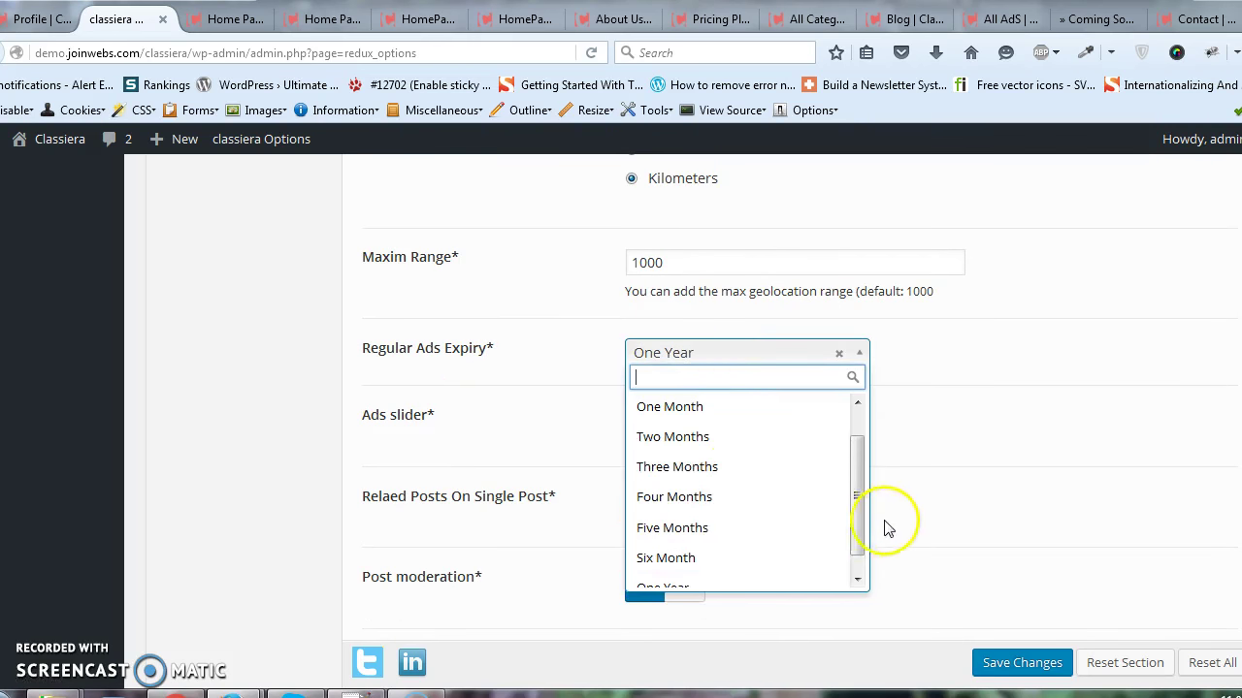
left_click_drag(860, 507, 855, 463)
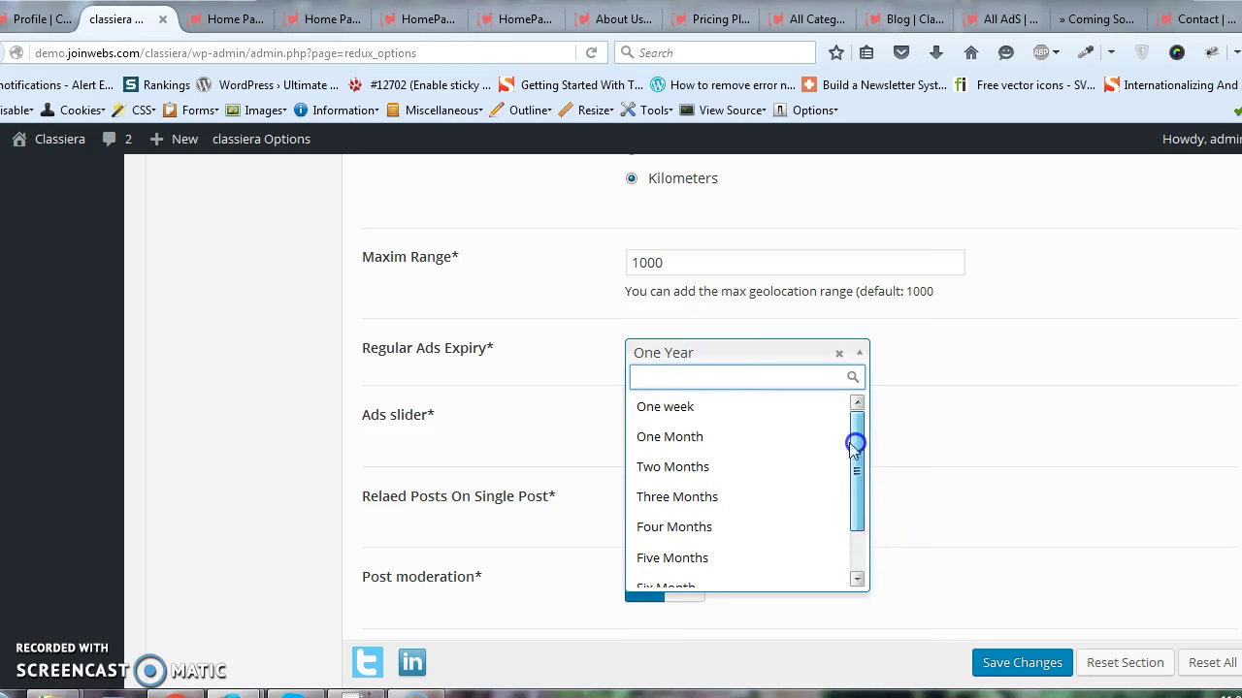
left_click(545, 352)
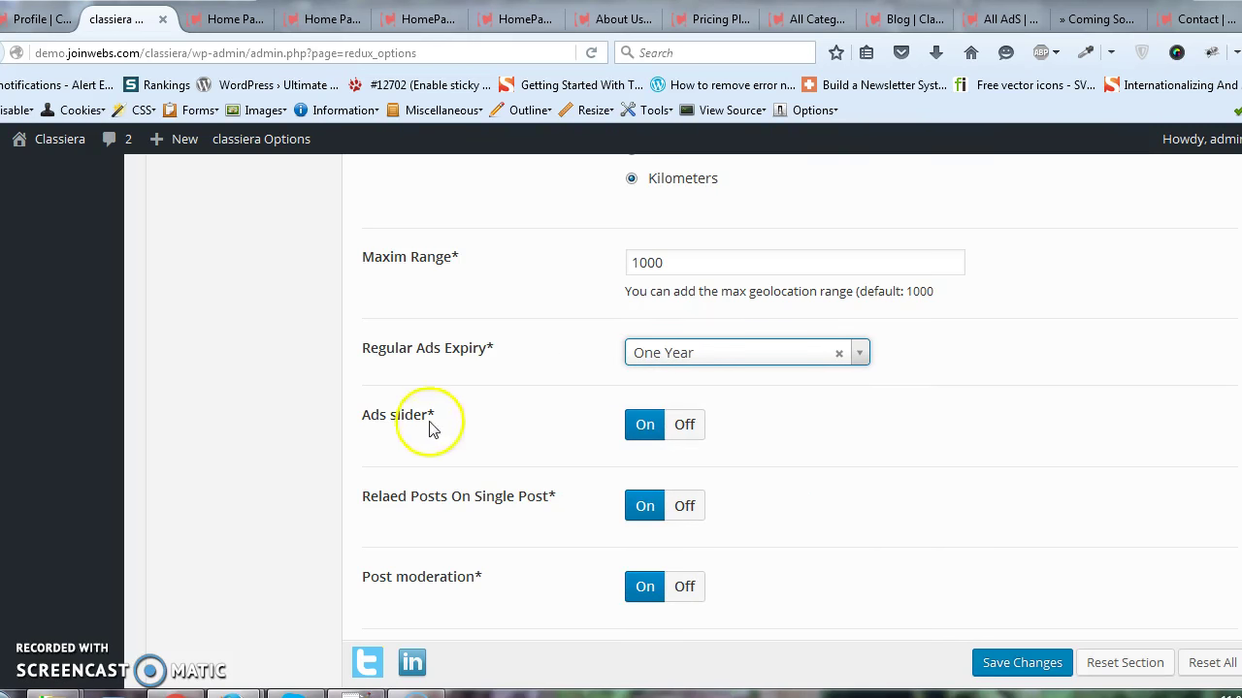
scroll(408, 427, "down", 2)
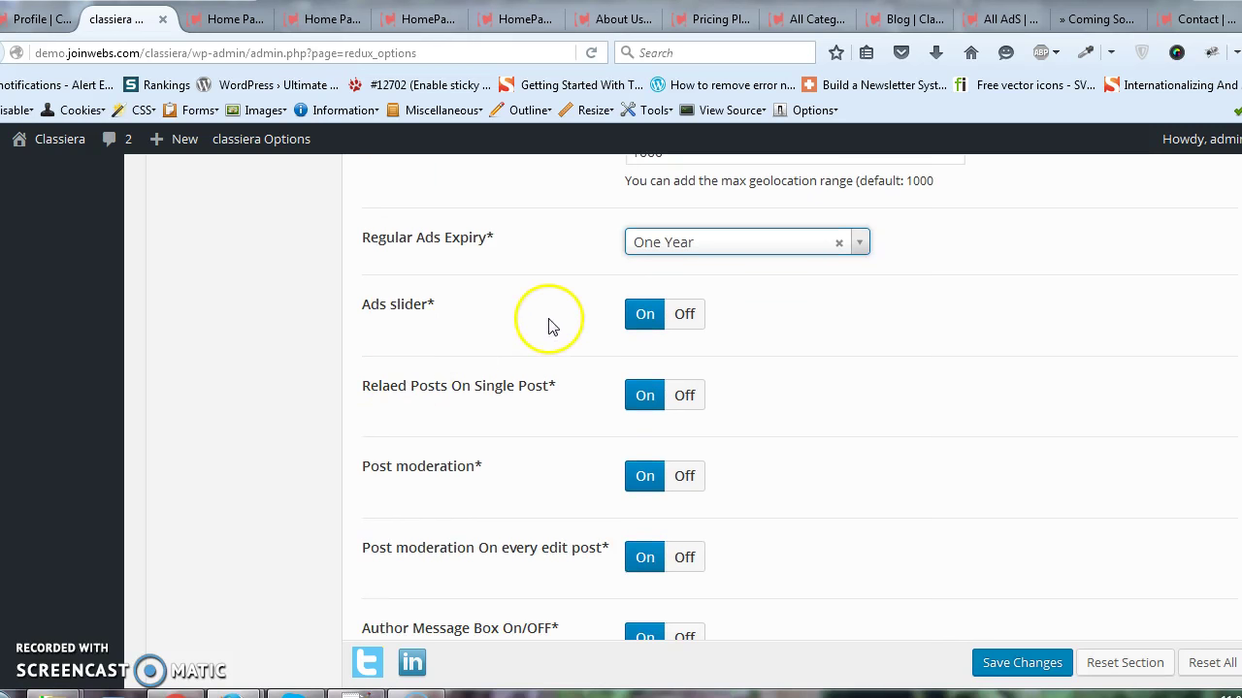
scroll(543, 323, "down", 2)
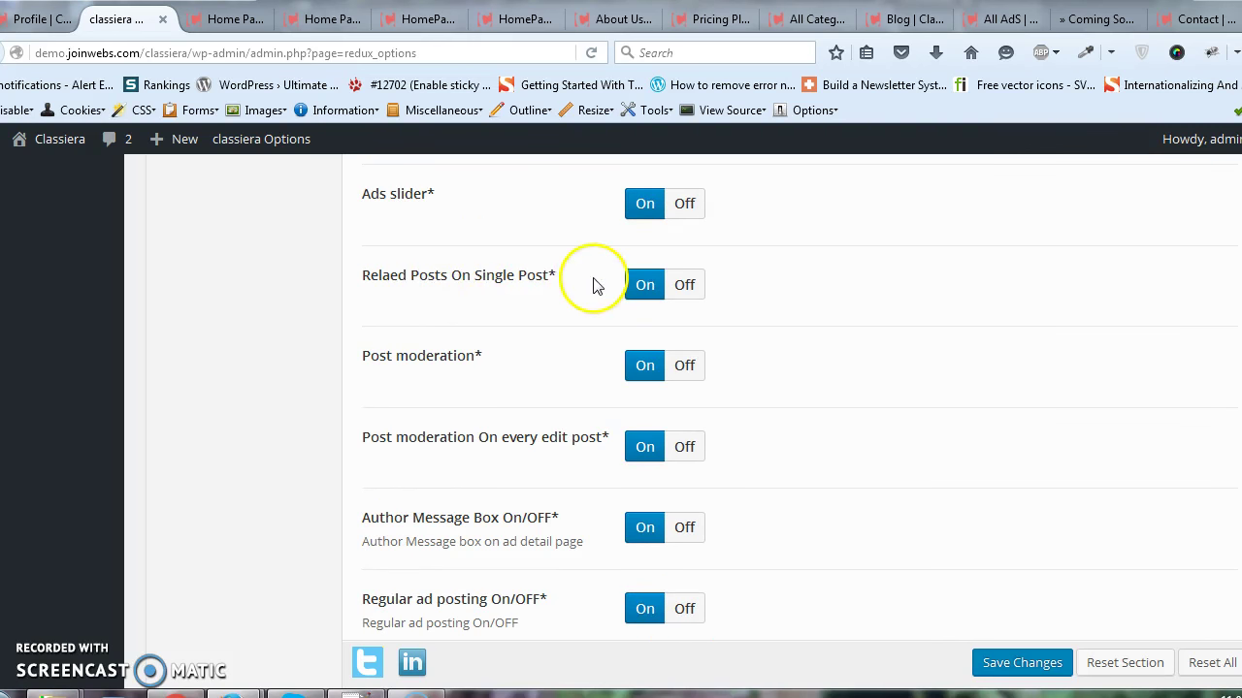
- Open the full Pets listing from the All Categories page and examine its ads slider
left_click(815, 19)
scroll(679, 291, "down", 5)
scroll(701, 444, "down", 3)
scroll(701, 444, "down", 6)
scroll(227, 416, "up", 3)
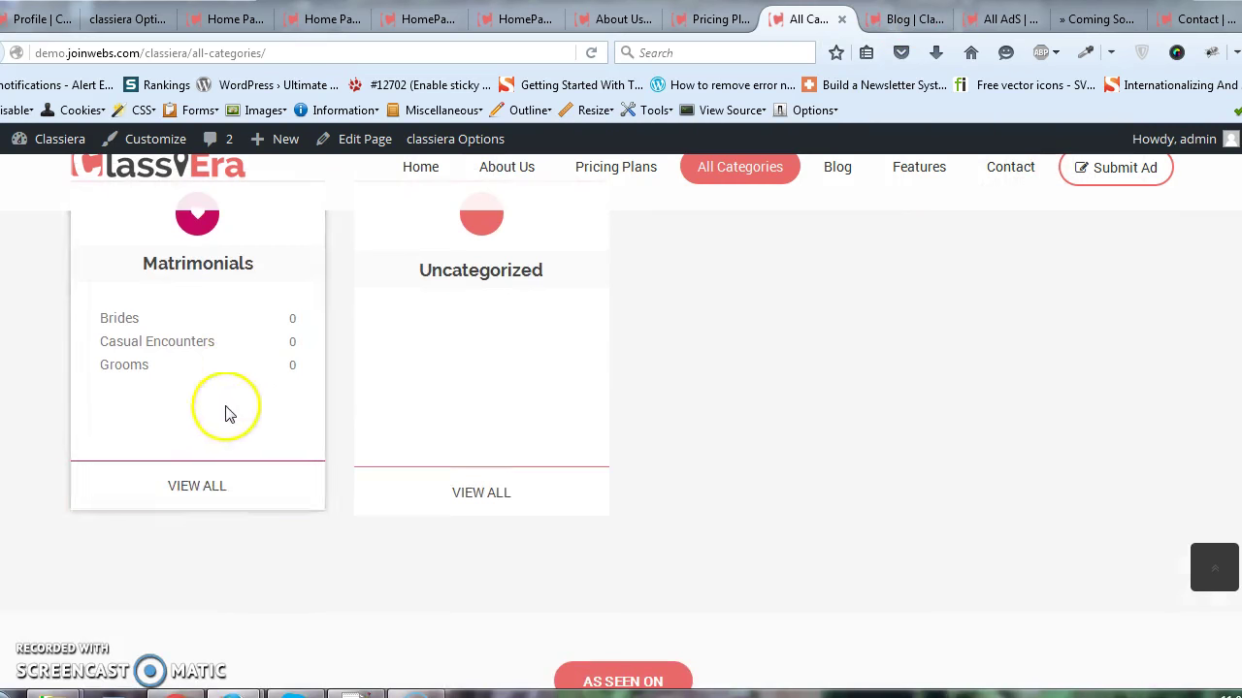
scroll(375, 421, "up", 4)
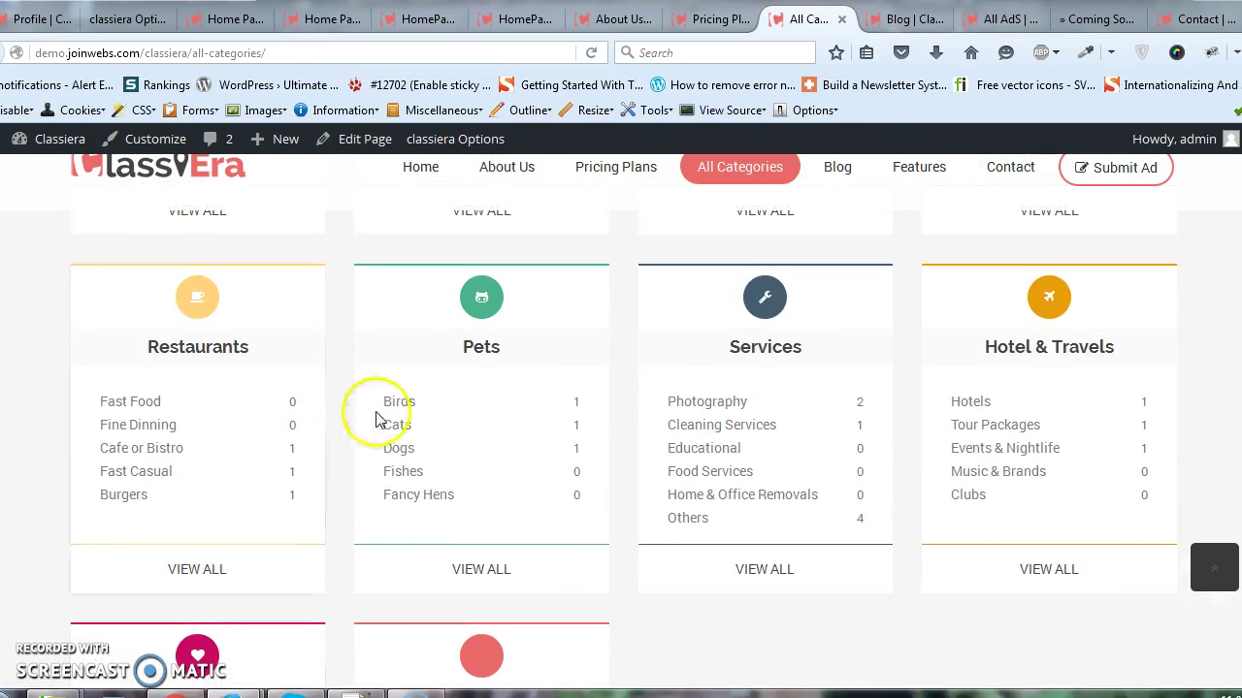
left_click(482, 566)
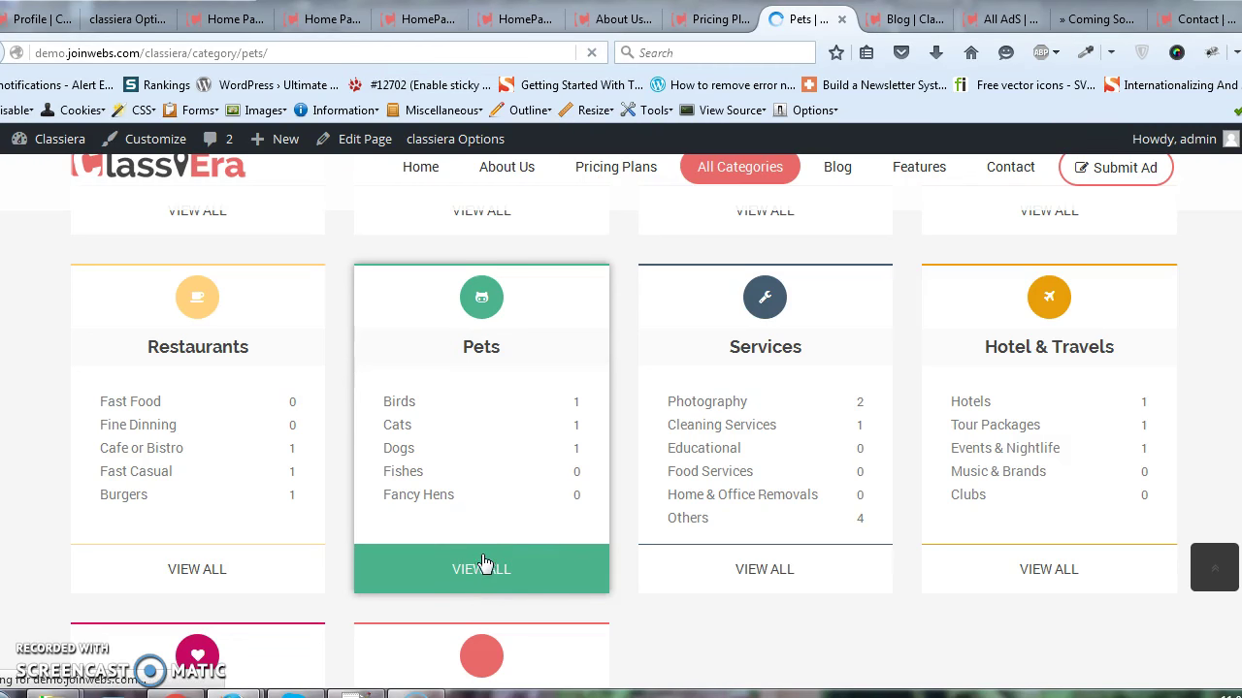
scroll(505, 361, "down", 5)
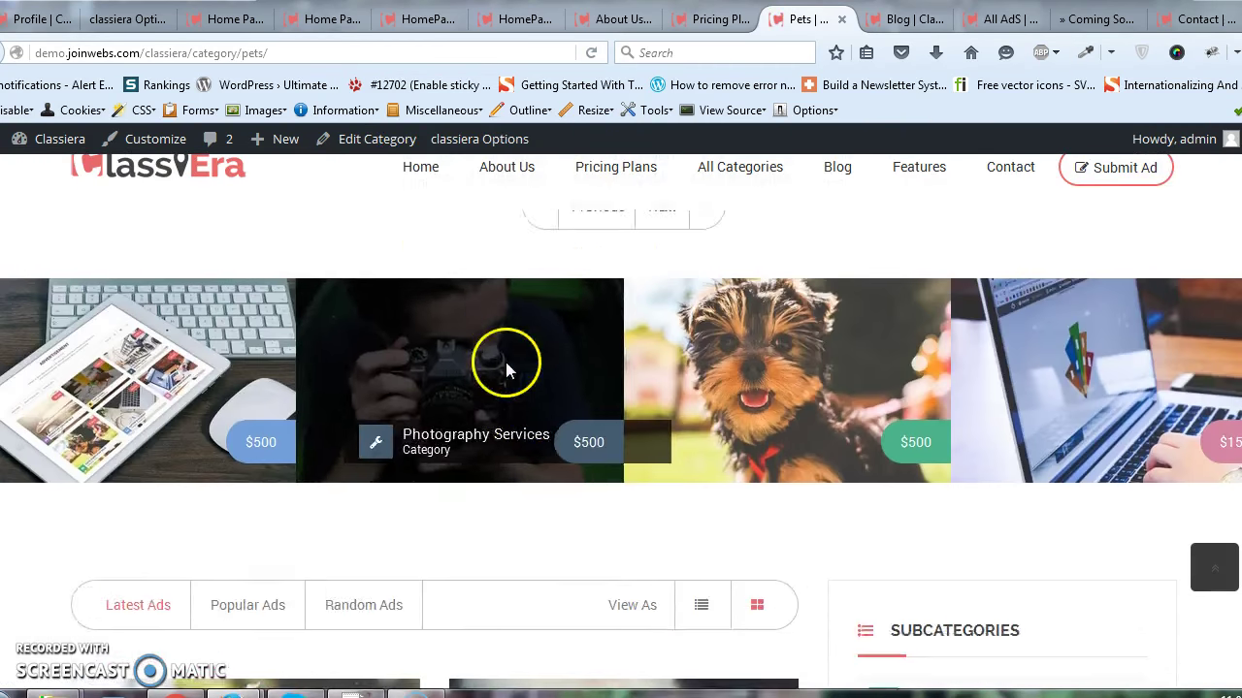
- Open the Cute Puppy for Sales ad and examine the Related Ads section near the end of its page
scroll(505, 362, "down", 5)
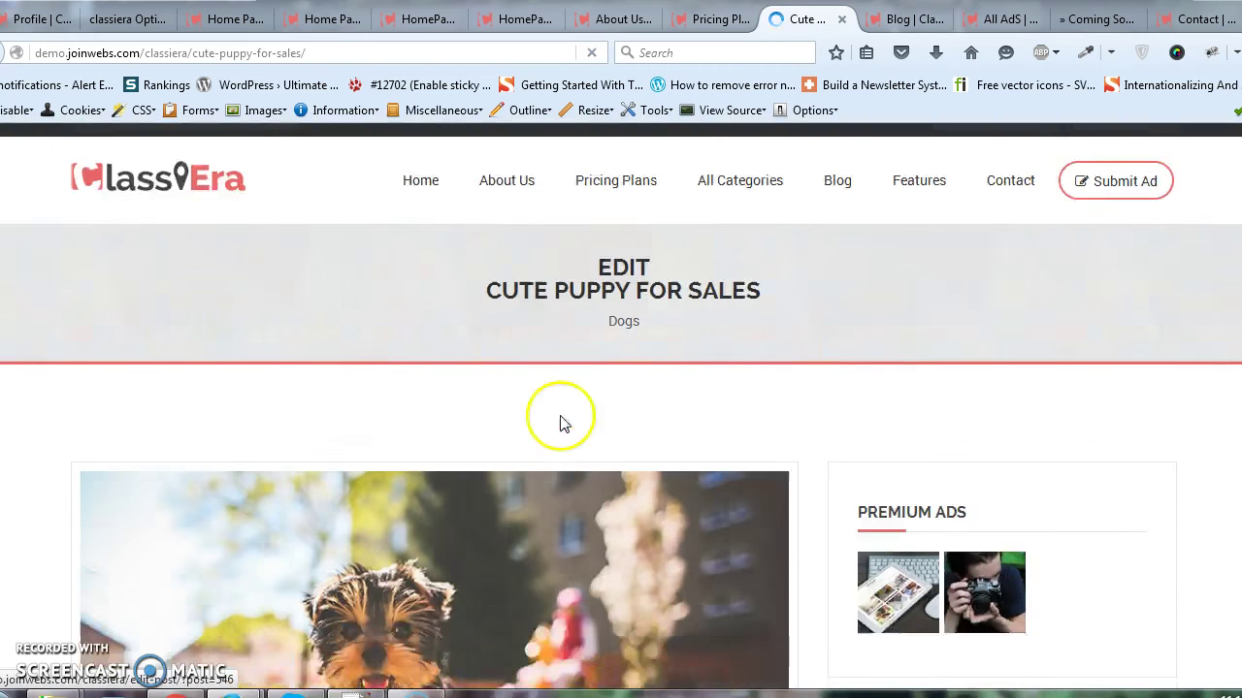
scroll(561, 412, "down", 10)
scroll(563, 407, "down", 10)
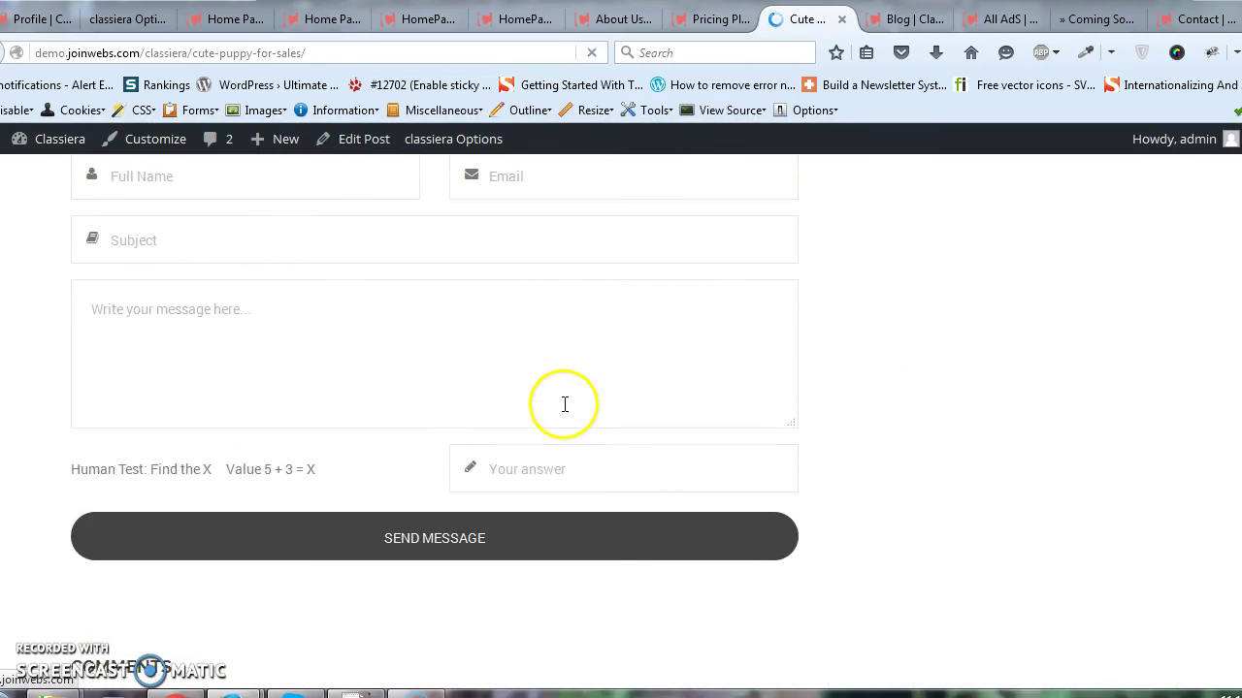
scroll(564, 405, "down", 8)
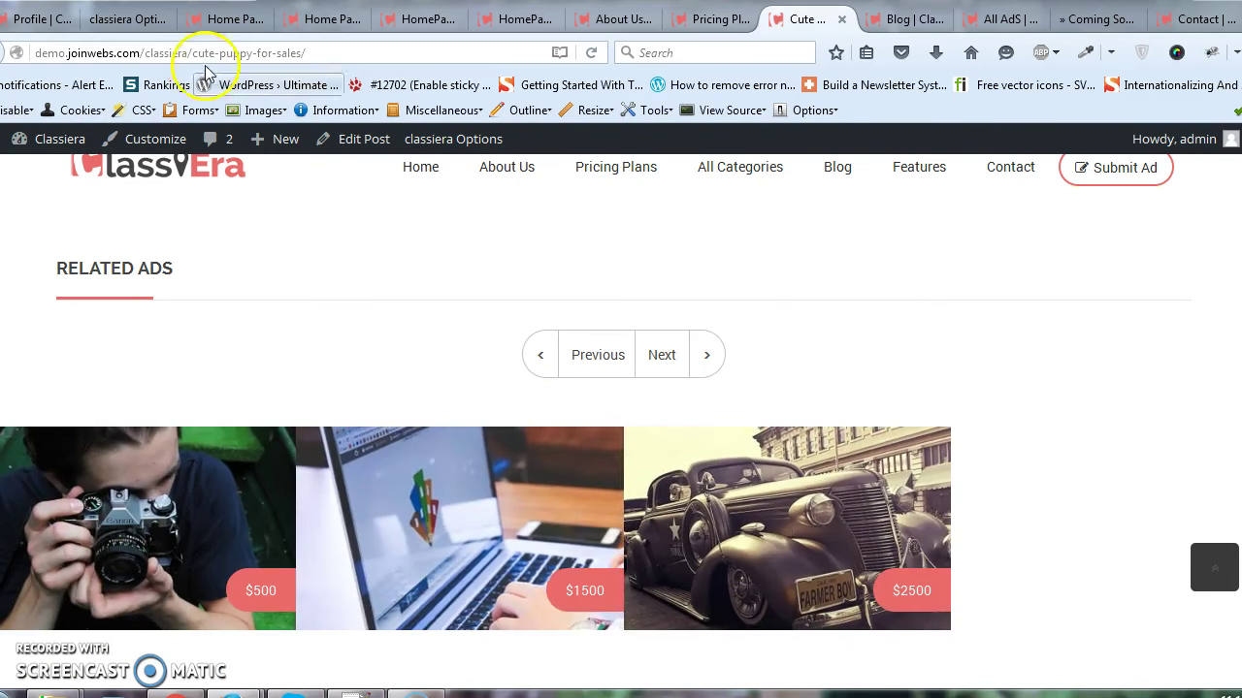
- Return to the theme options and review the Post moderation, Post moderation On every edit post and Author Message Box settings
left_click(136, 22)
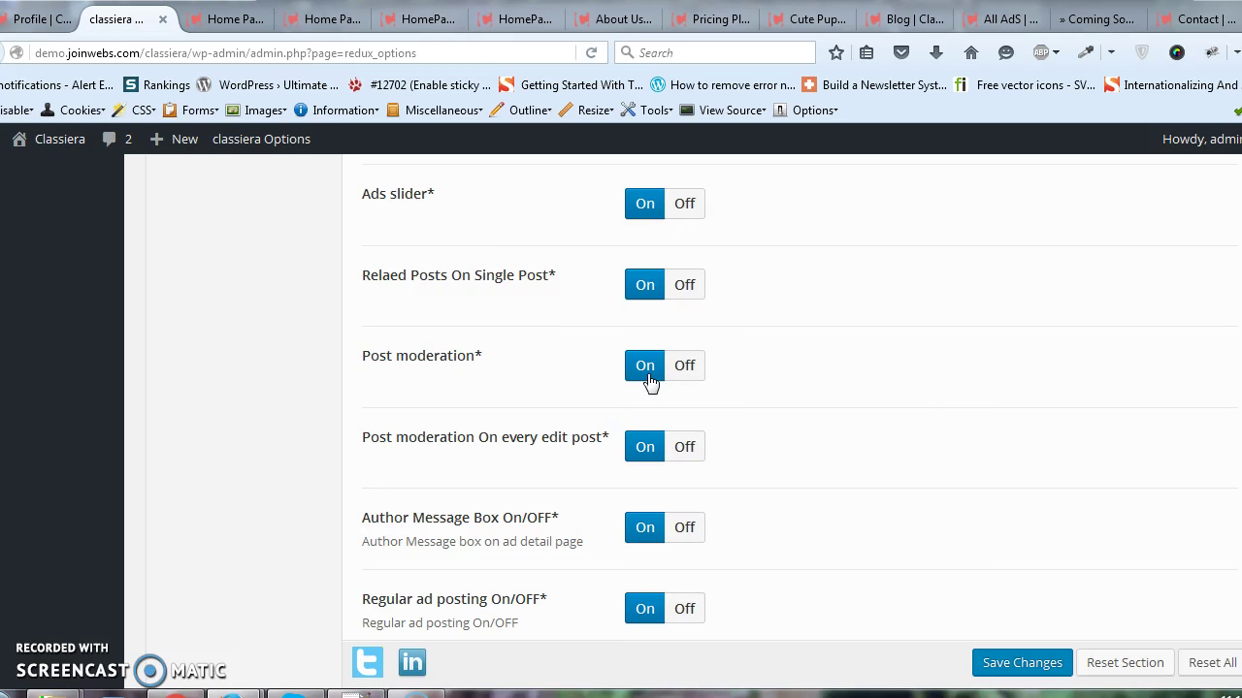
scroll(548, 435, "down", 2)
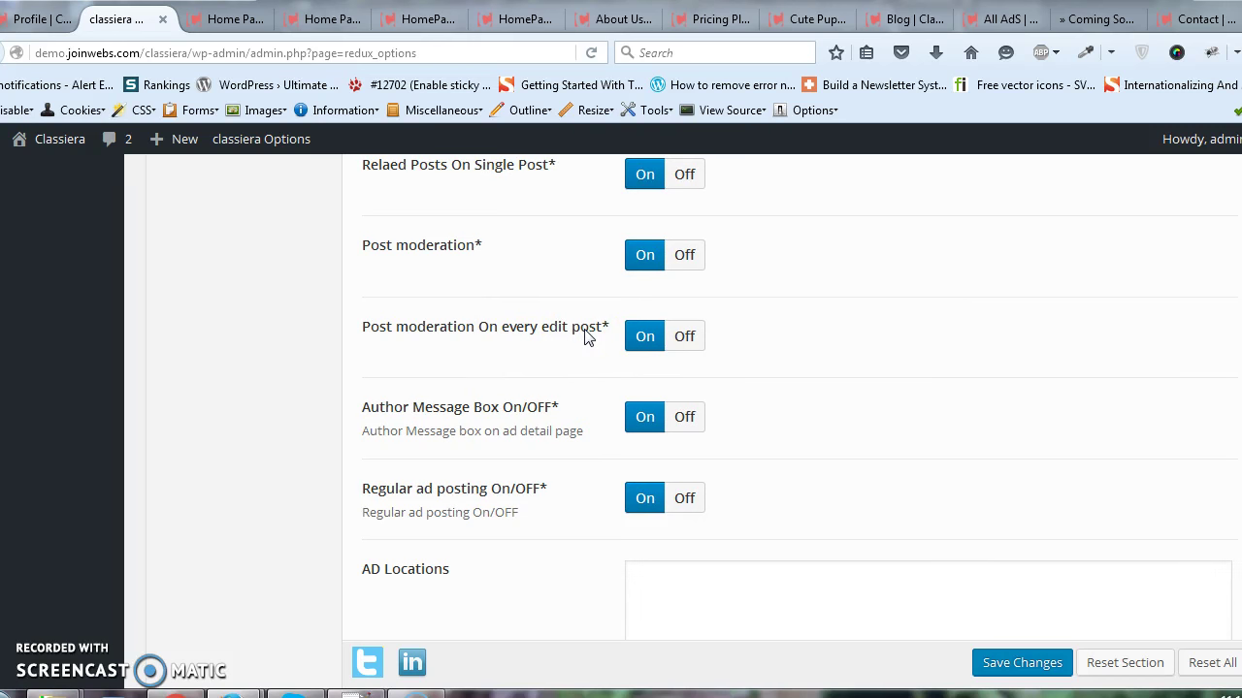
scroll(587, 337, "down", 2)
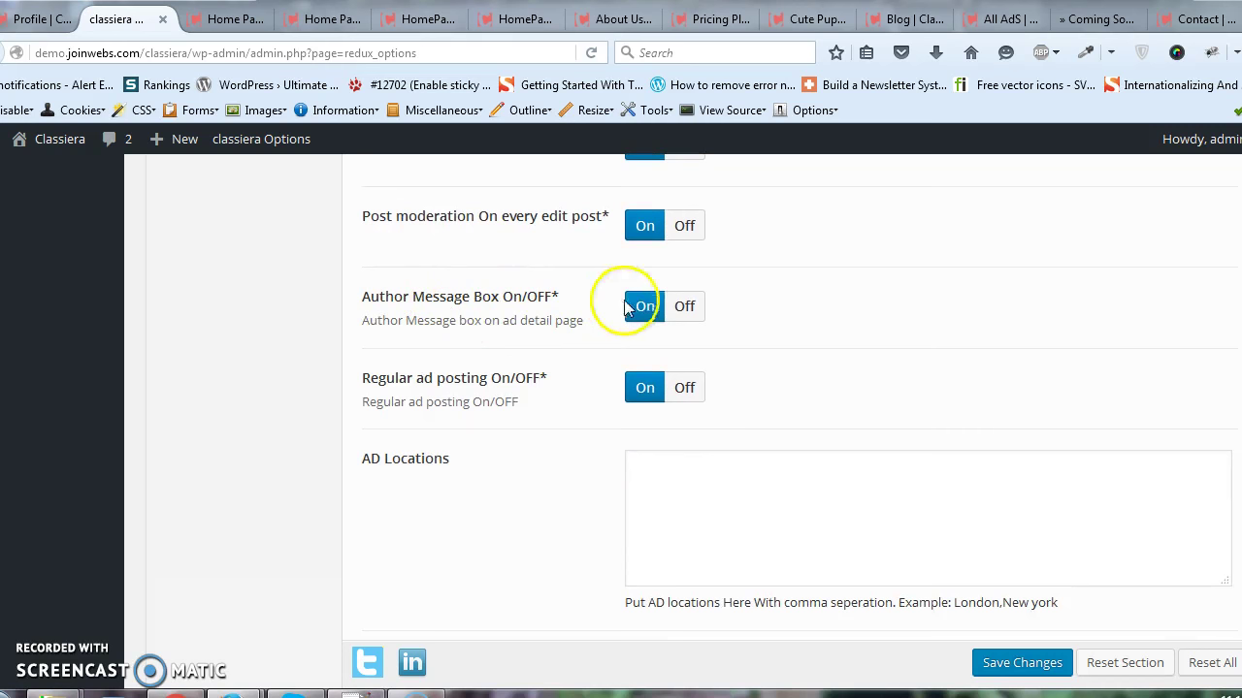
- Examine the To Author message form on the Cute Puppy ad page, including its name, subject, message and human test fields
left_click(815, 20)
scroll(472, 436, "up", 10)
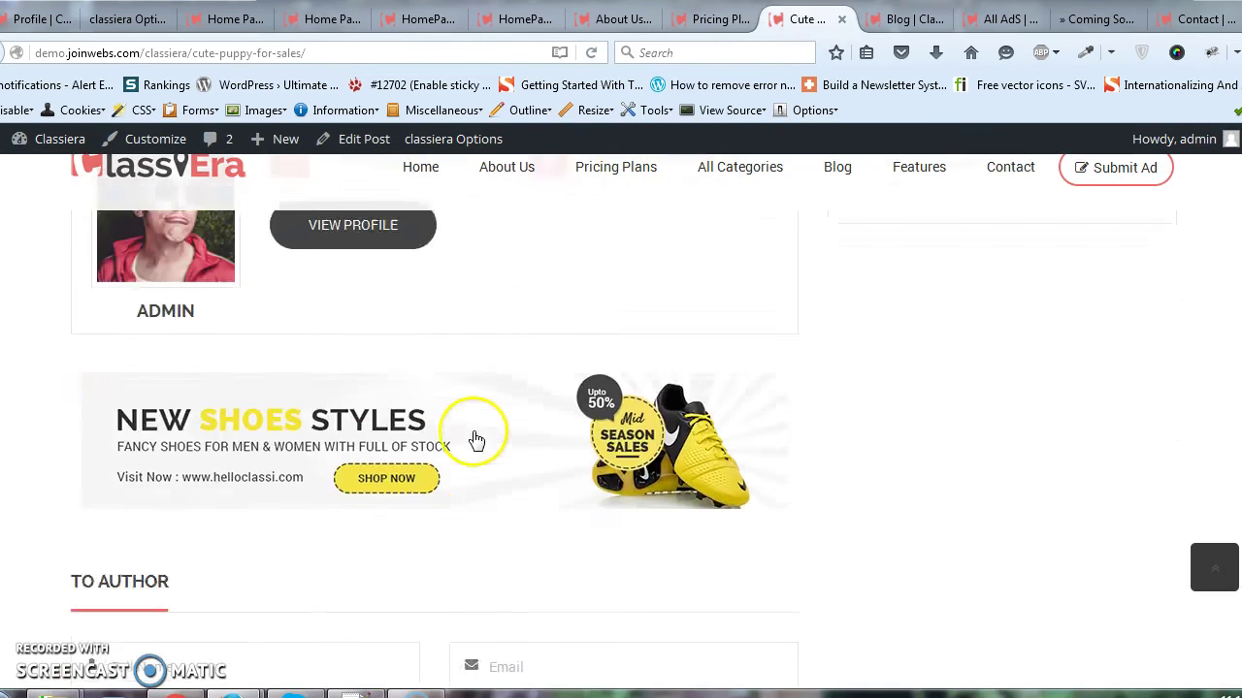
scroll(476, 439, "down", 3)
left_click(187, 553)
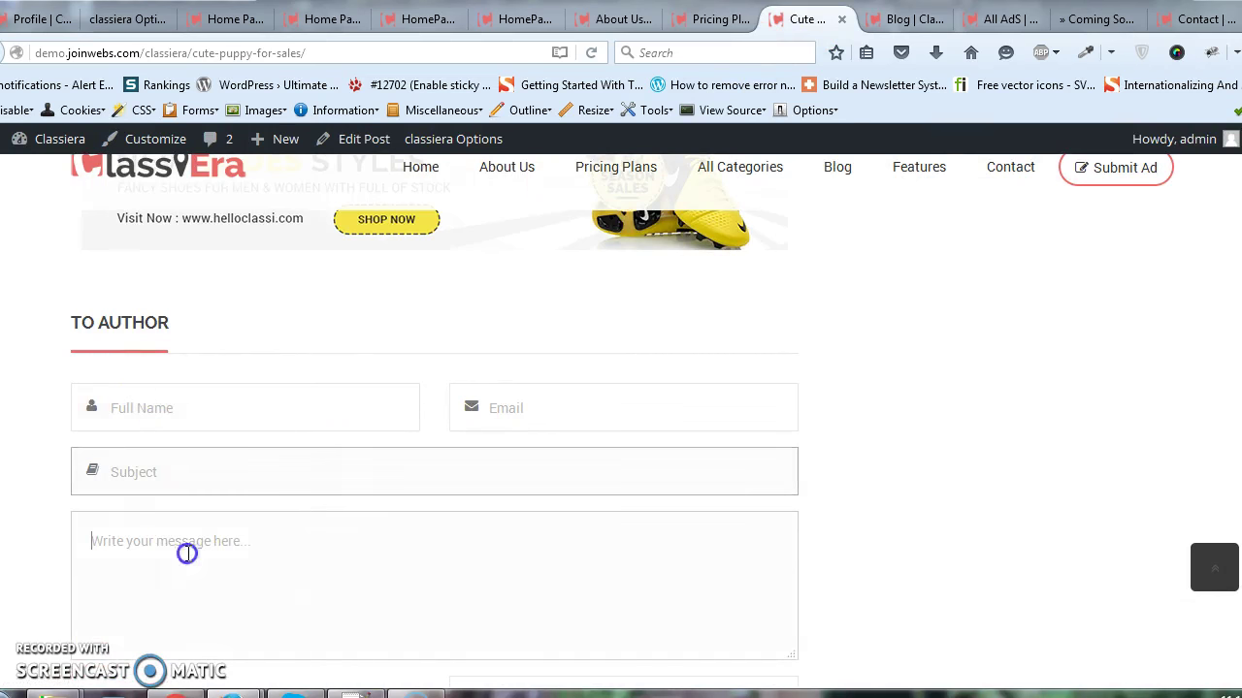
scroll(313, 466, "down", 1)
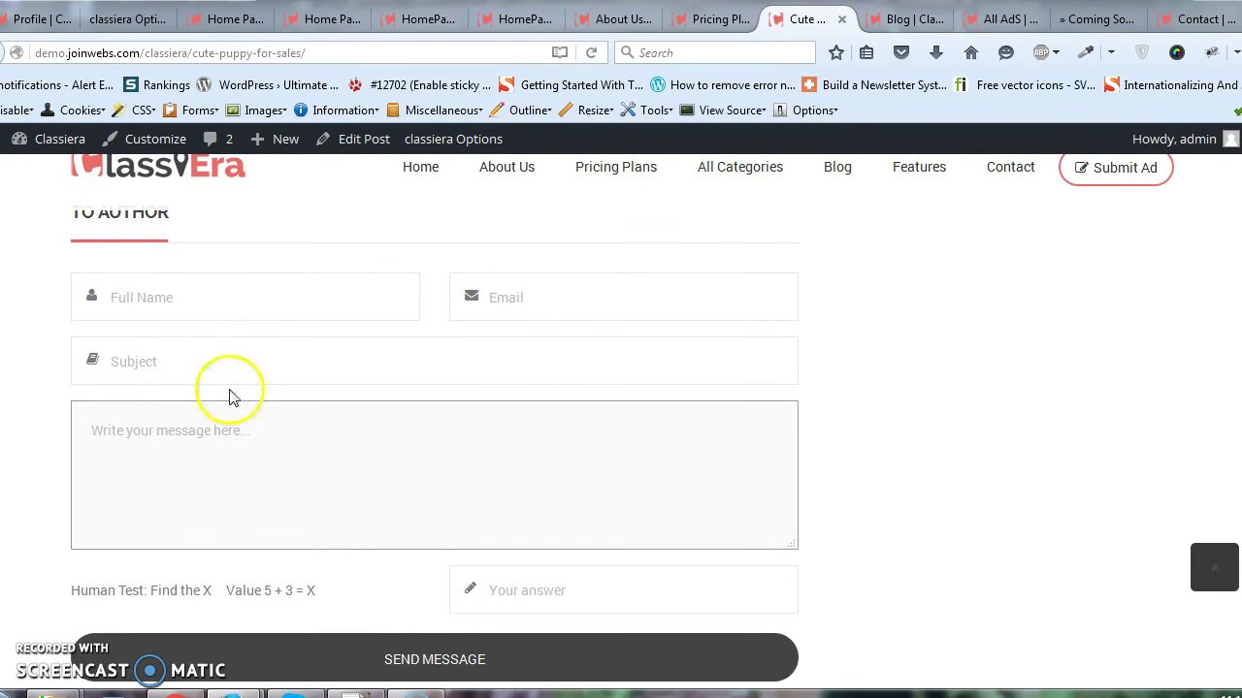
left_click(219, 302)
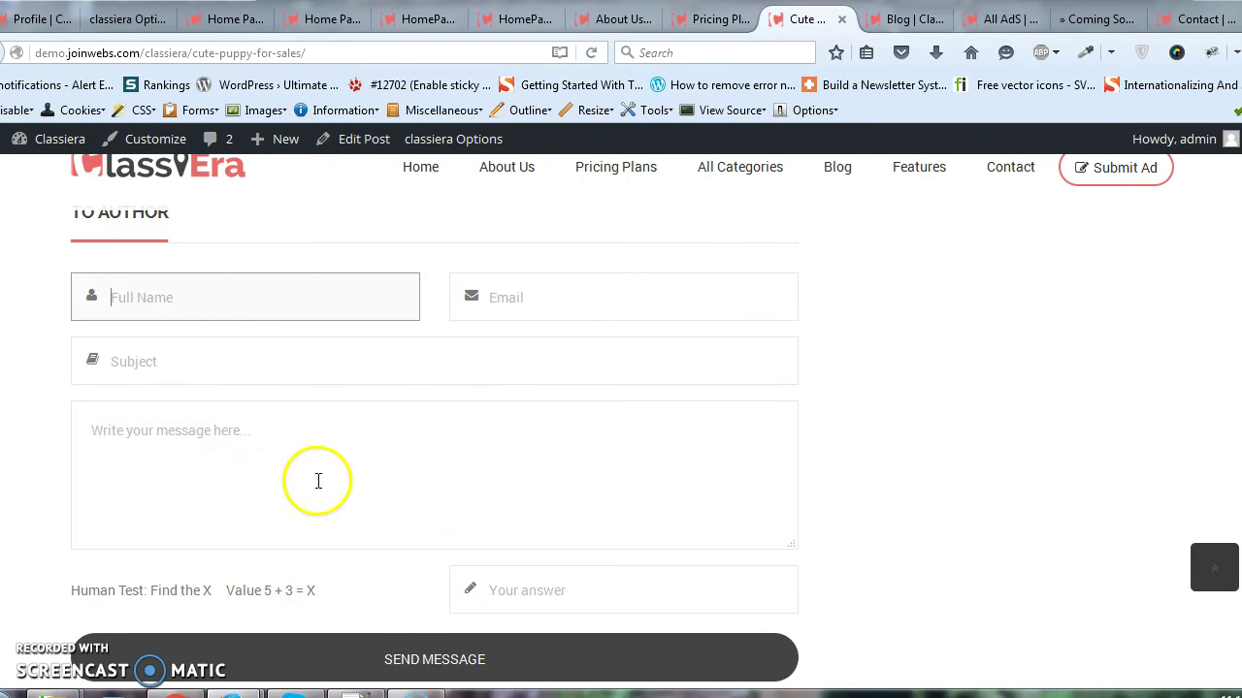
scroll(318, 482, "down", 1)
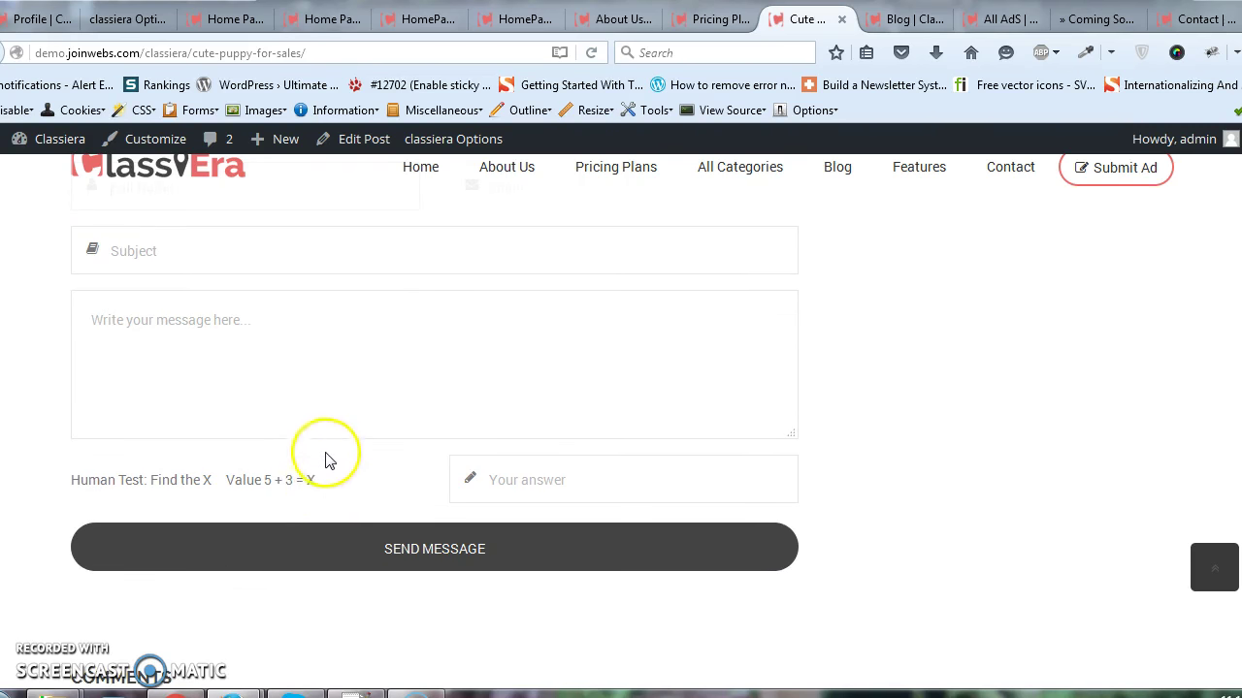
scroll(336, 391, "up", 3)
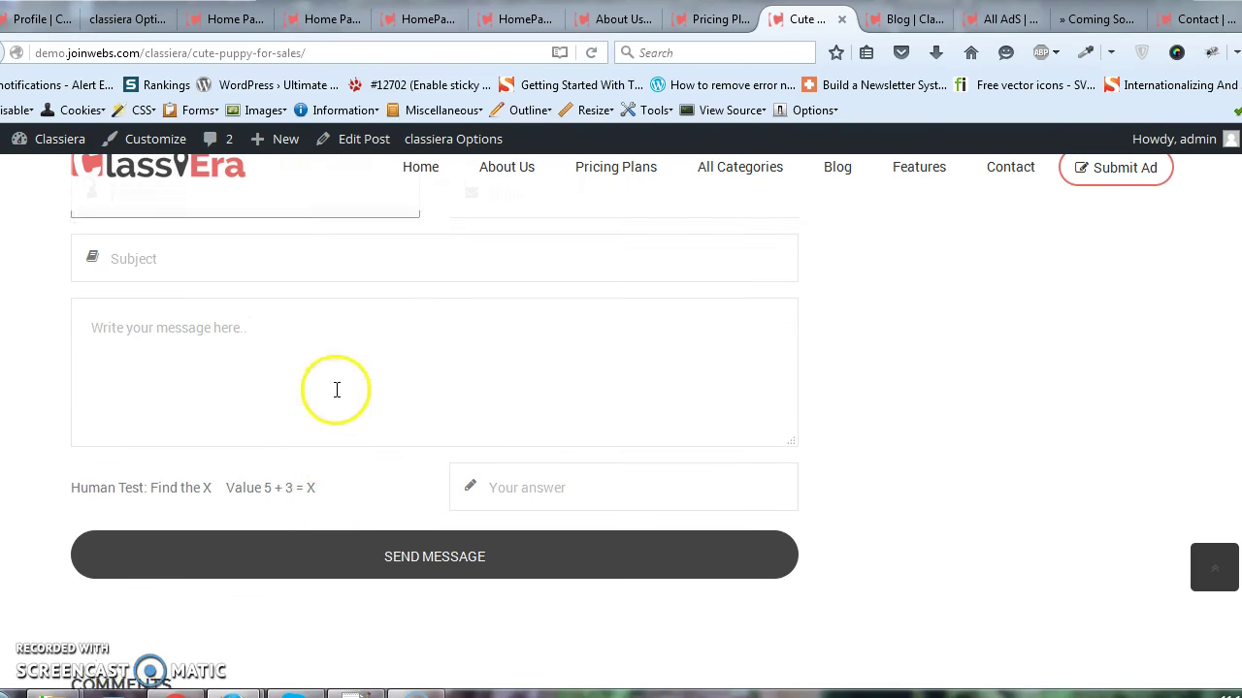
- Return to the theme options and review the settings from Regular ad posting and AD Locations through Free listing tag and Footer Copyright Text
left_click(130, 20)
scroll(492, 414, "down", 2)
left_click(685, 384)
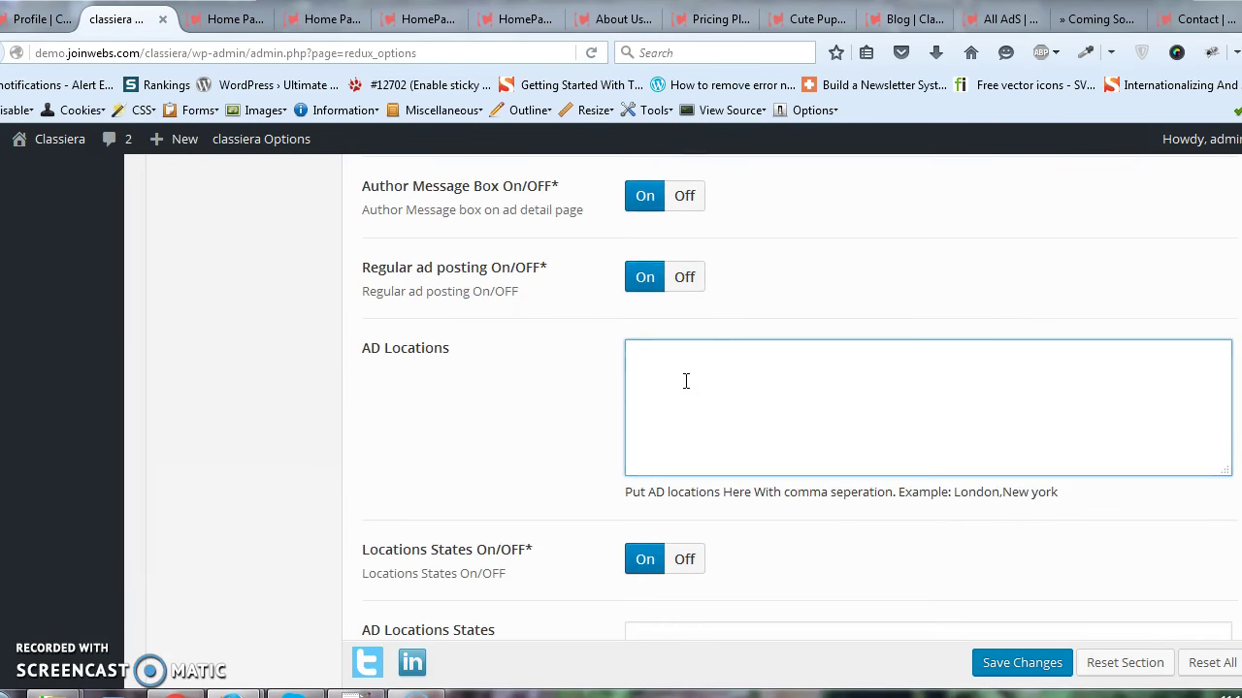
scroll(685, 386, "down", 2)
scroll(574, 378, "up", 2)
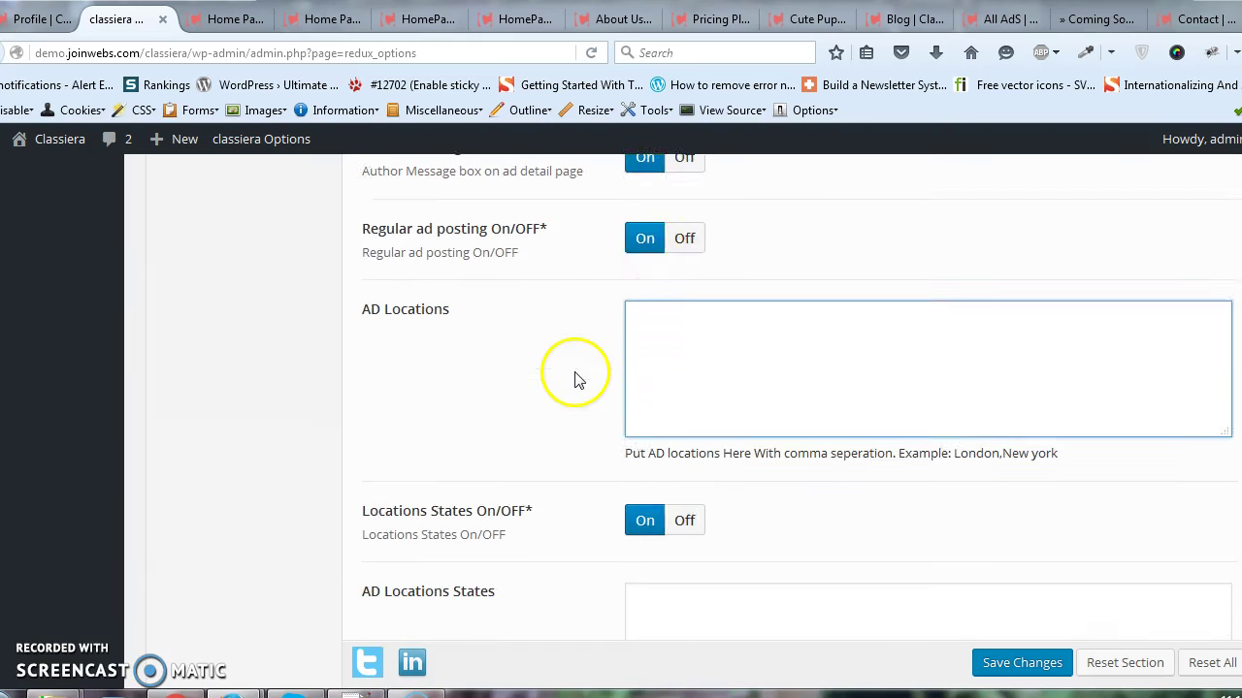
scroll(592, 396, "down", 2)
scroll(719, 462, "down", 6)
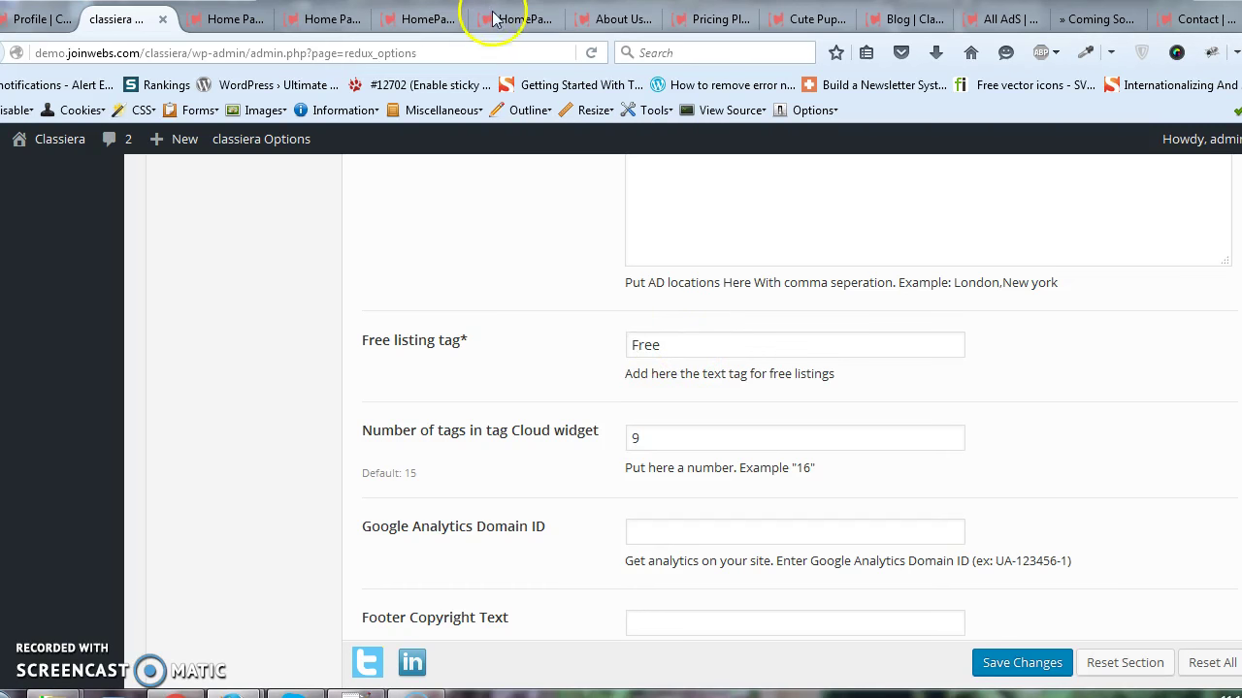
- Examine the Ad Detail section of the Cute Puppy ad and highlight its regular price value
left_click(810, 18)
scroll(696, 305, "up", 15)
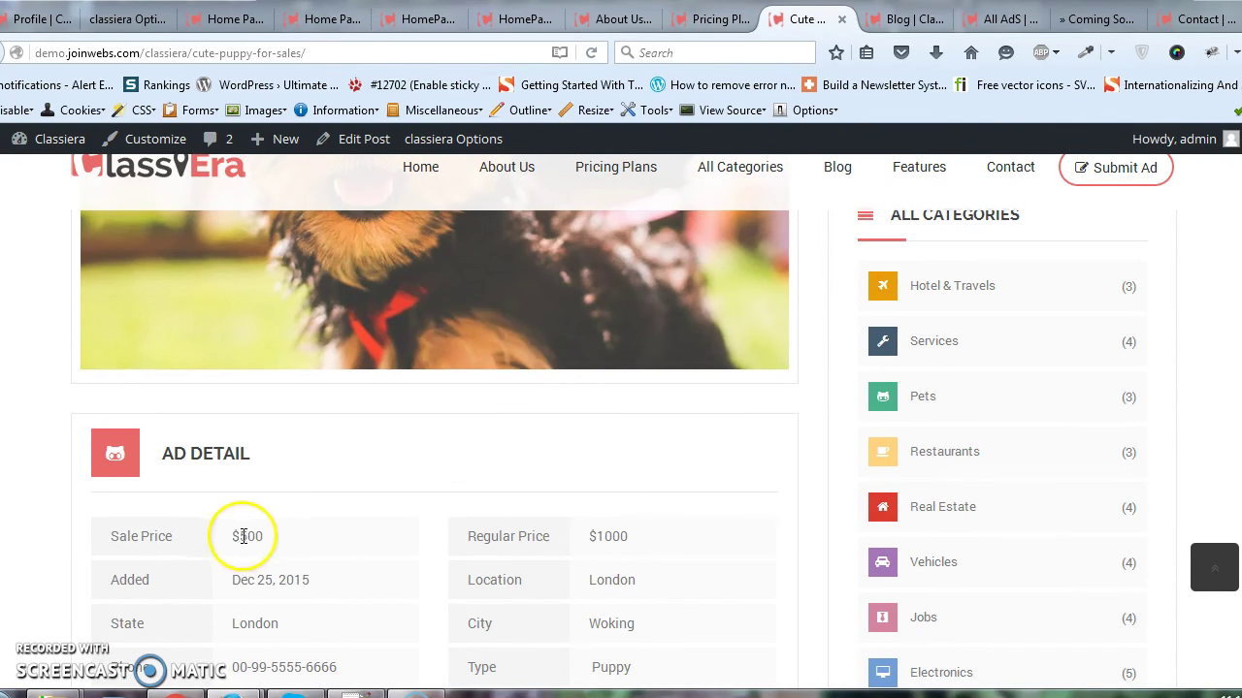
double_click(619, 537)
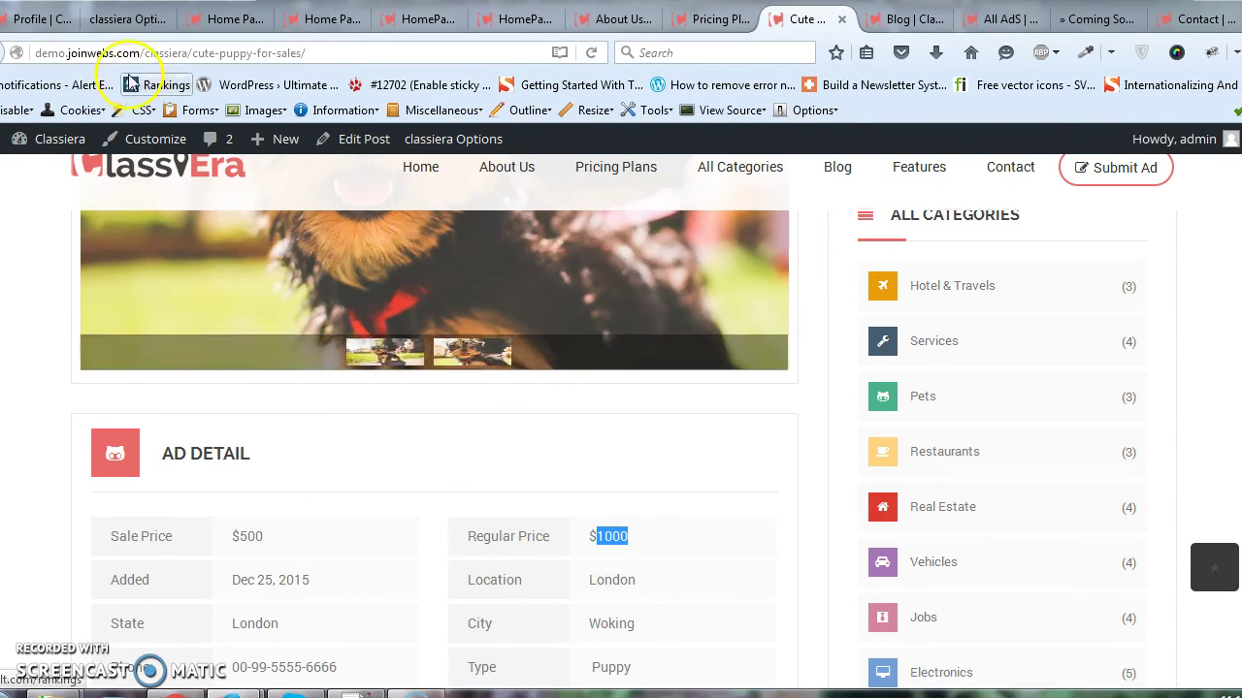
- Return to the theme options and review the tag cloud number, Google Analytics Domain ID, Footer Copyright Text and Map Styles settings
left_click(116, 24)
scroll(616, 345, "down", 2)
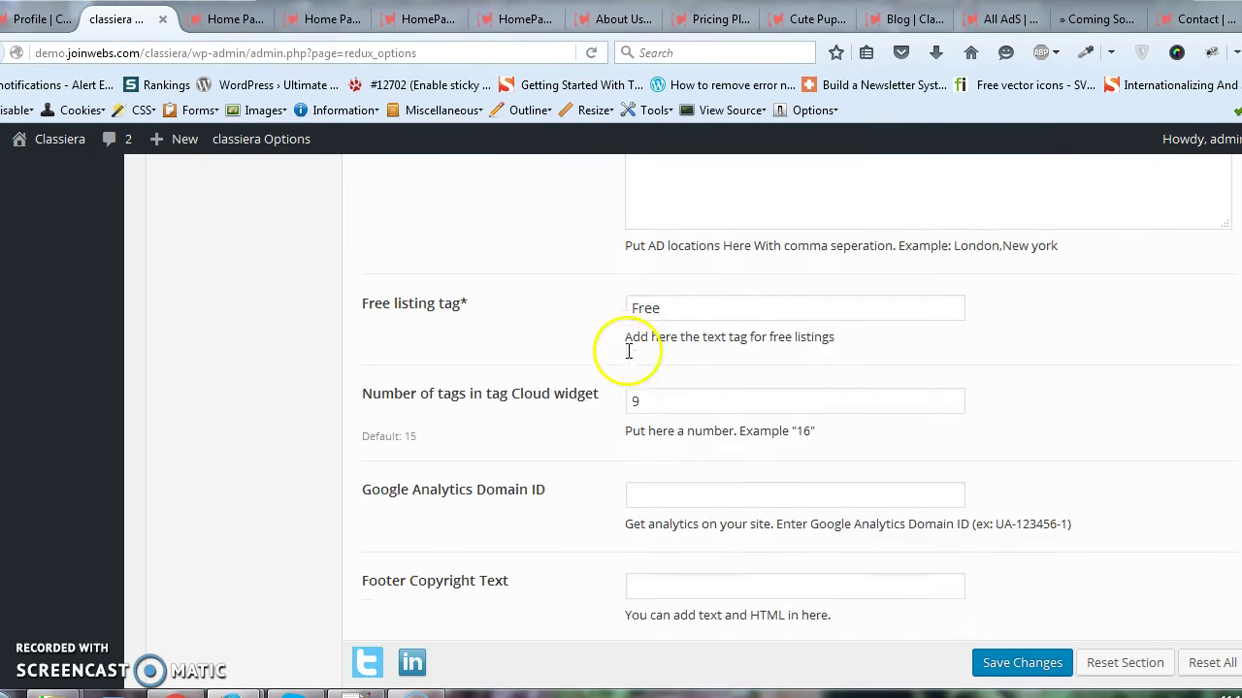
double_click(635, 328)
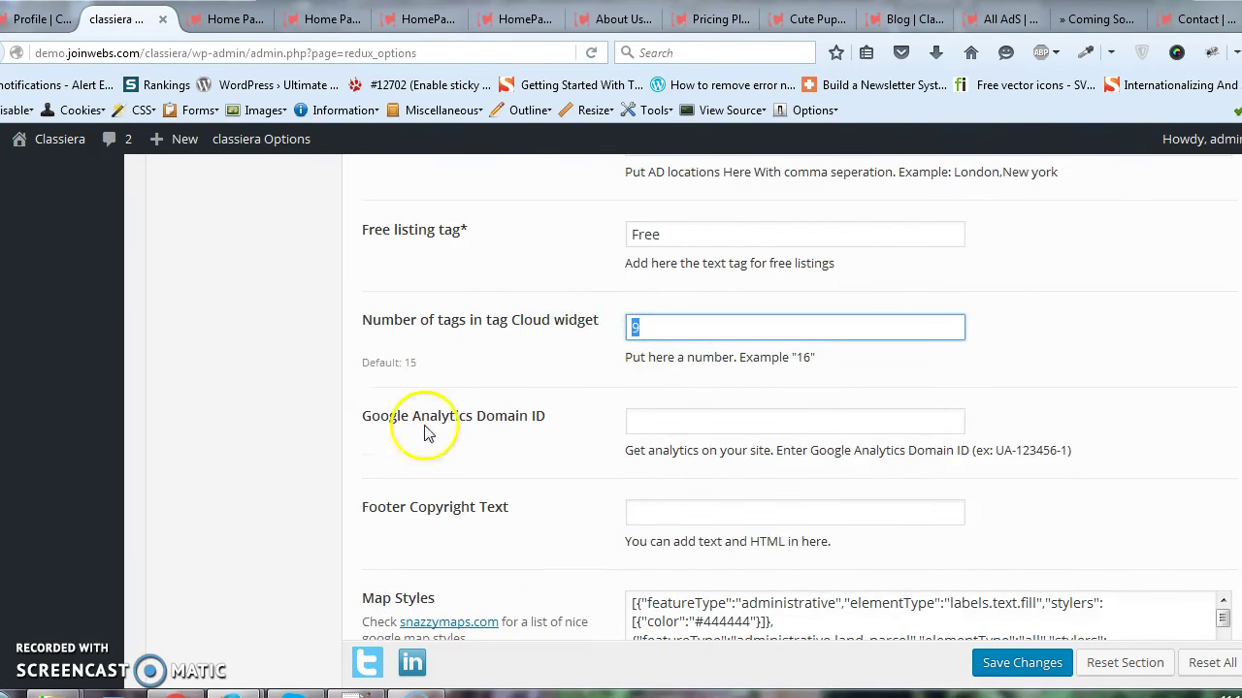
scroll(465, 429, "down", 1)
left_click(656, 312)
scroll(548, 390, "down", 1)
left_click(681, 305)
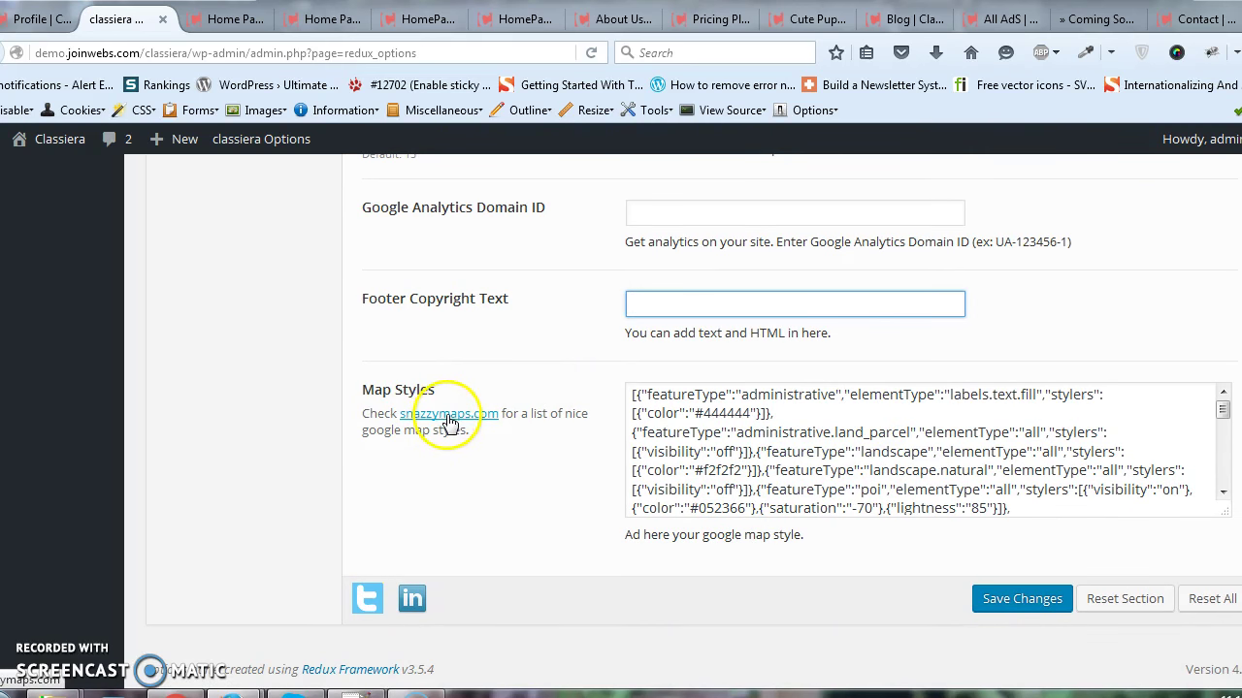
- Open the Home settings section and review the options for how many categories and ads appear on the homepage
scroll(449, 423, "up", 20)
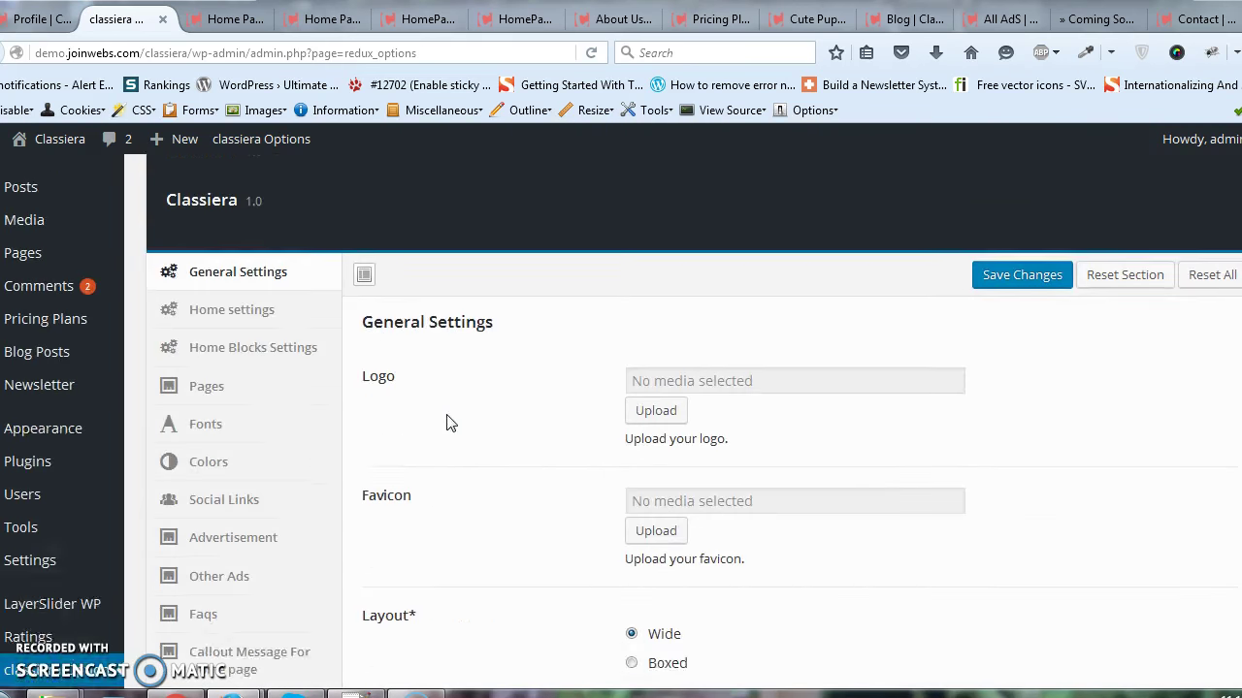
scroll(447, 422, "up", 1)
left_click(221, 341)
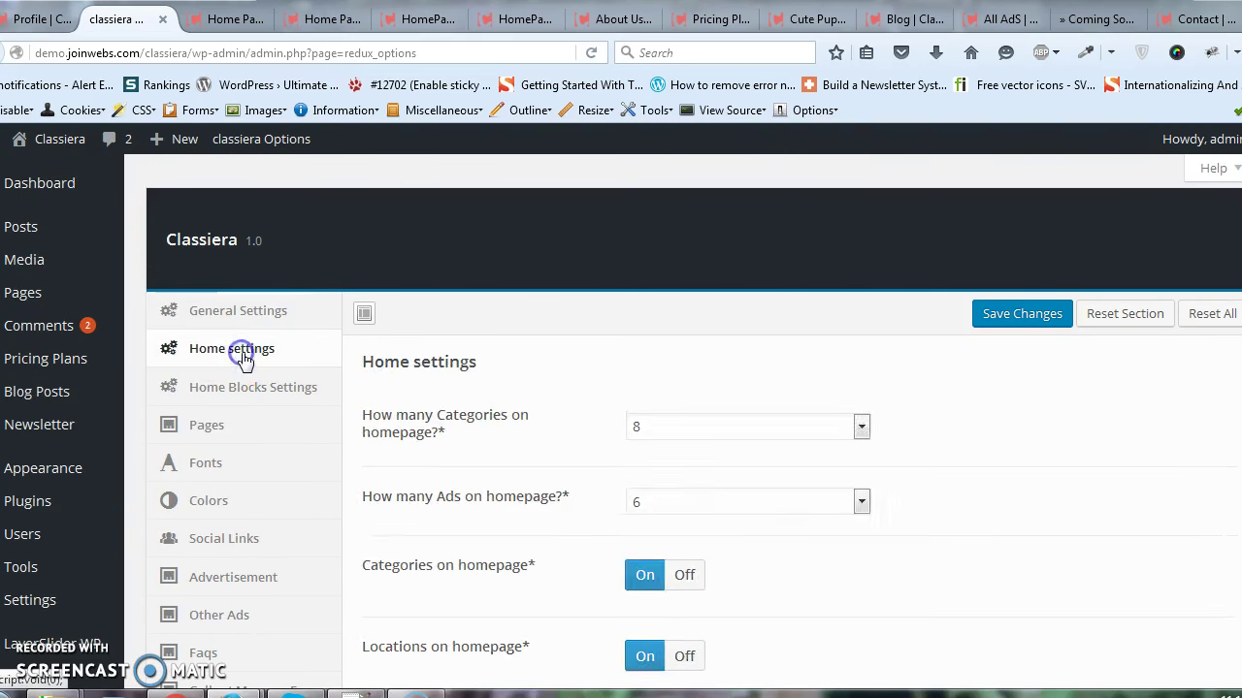
scroll(580, 298, "down", 3)
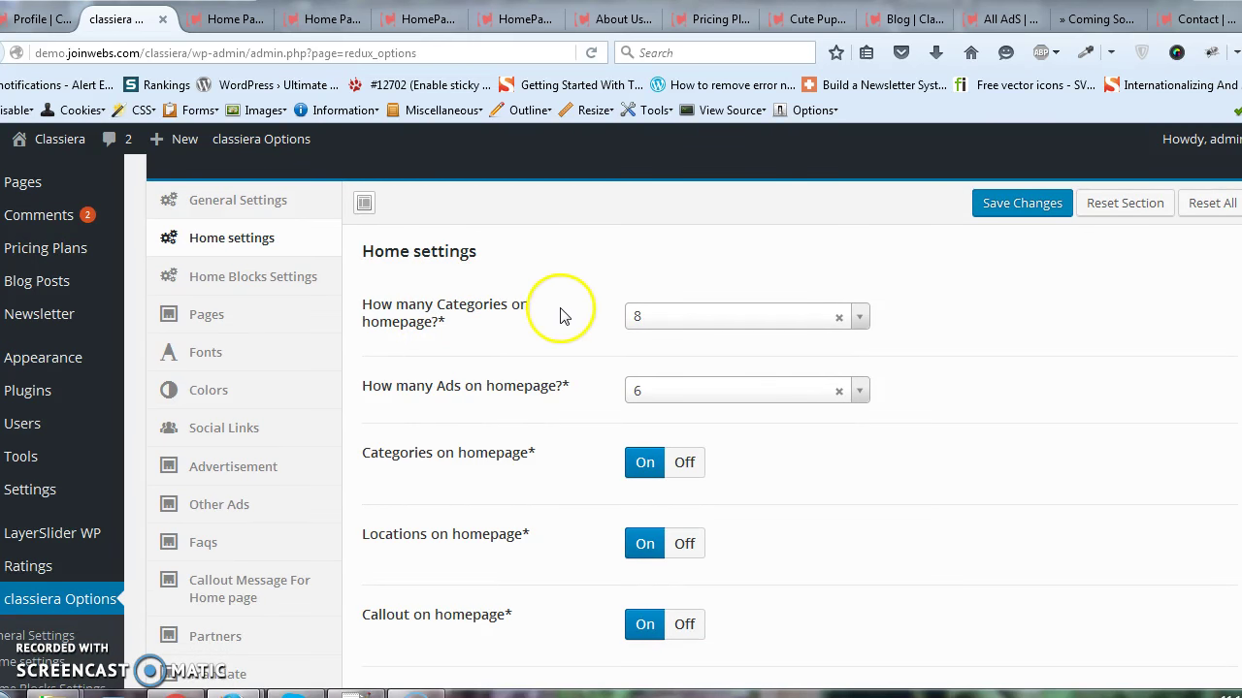
- Examine the category carousel and the Ads Categories section on the Home Page V2 demo
left_click(235, 19)
scroll(443, 356, "down", 10)
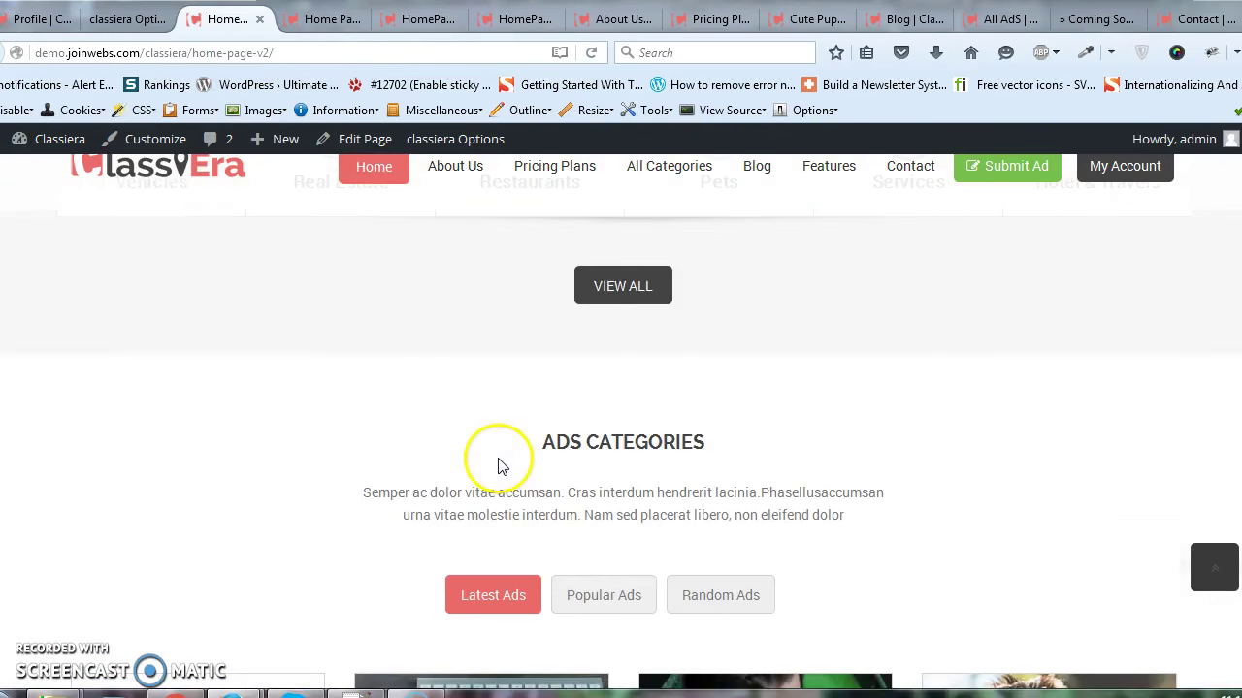
scroll(500, 460, "up", 5)
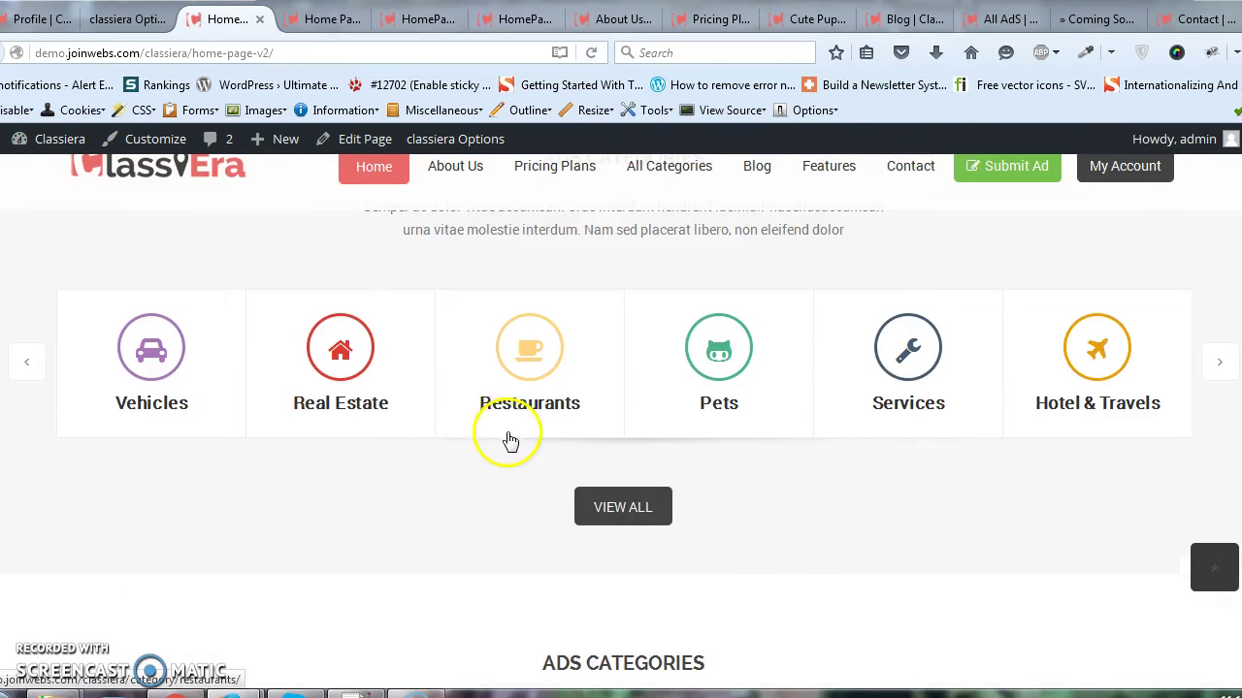
scroll(511, 442, "down", 5)
scroll(378, 334, "up", 4)
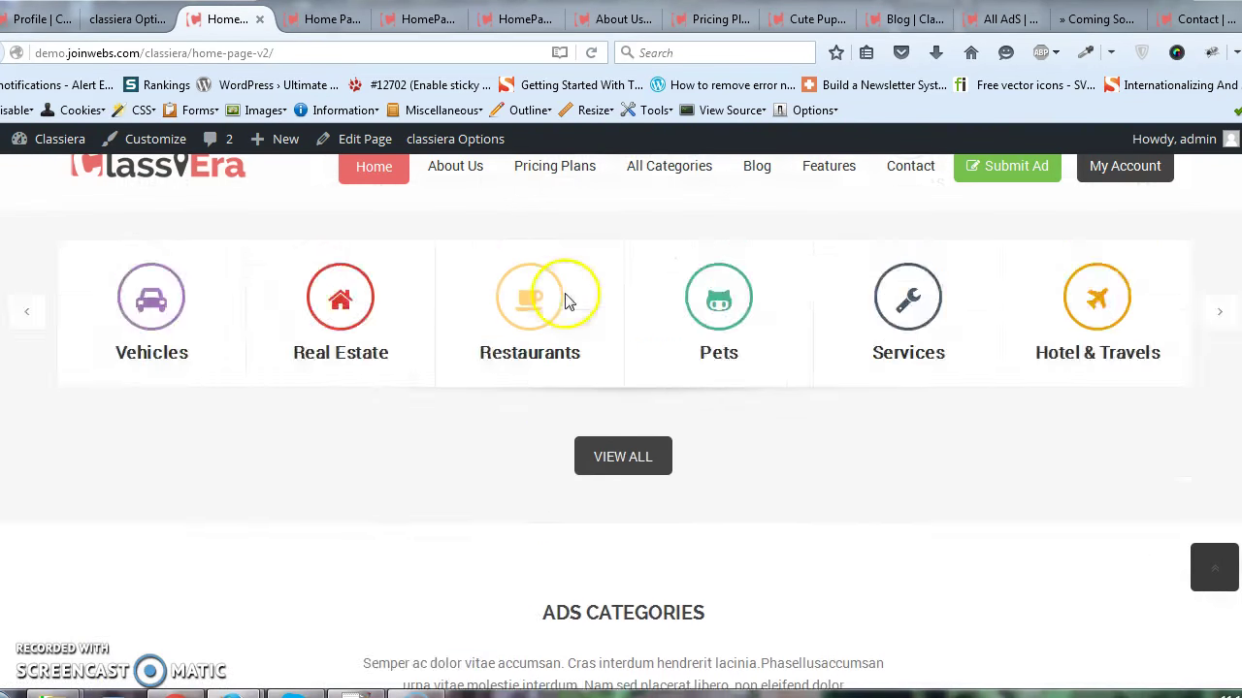
scroll(568, 302, "down", 3)
- Return to the Home settings and review the categories, locations, callout and pricing plans switches through to the Category title description
left_click(126, 18)
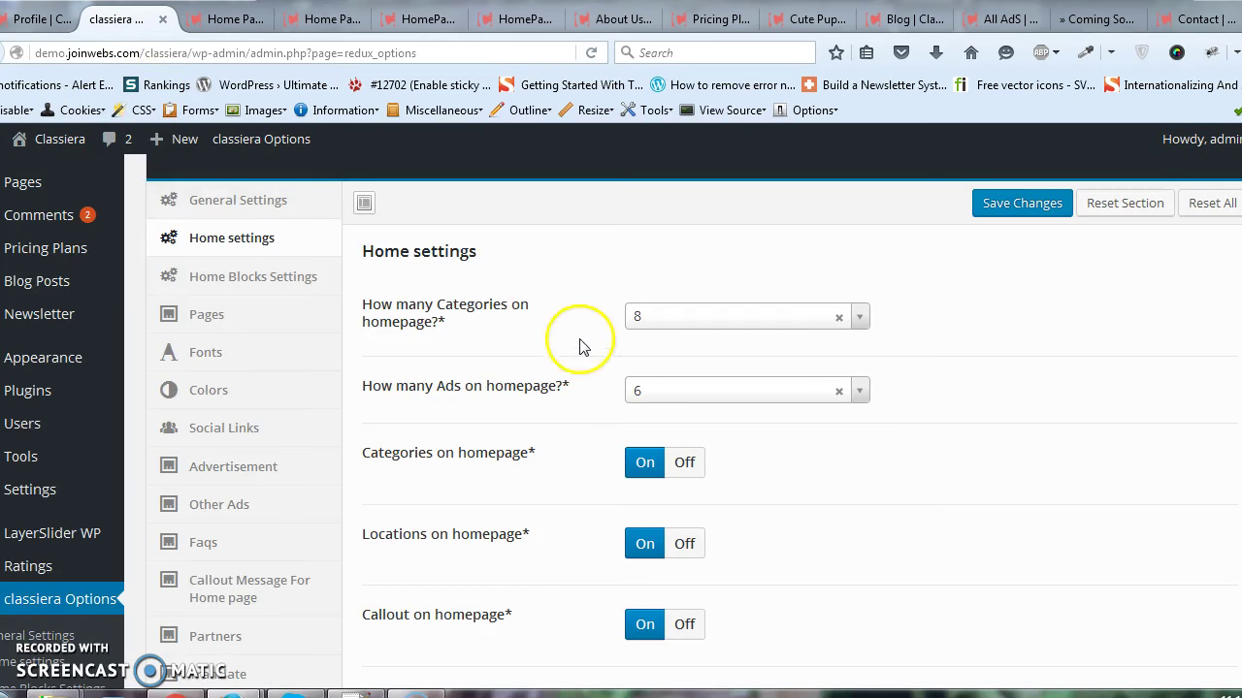
scroll(580, 347, "down", 4)
scroll(393, 412, "down", 2)
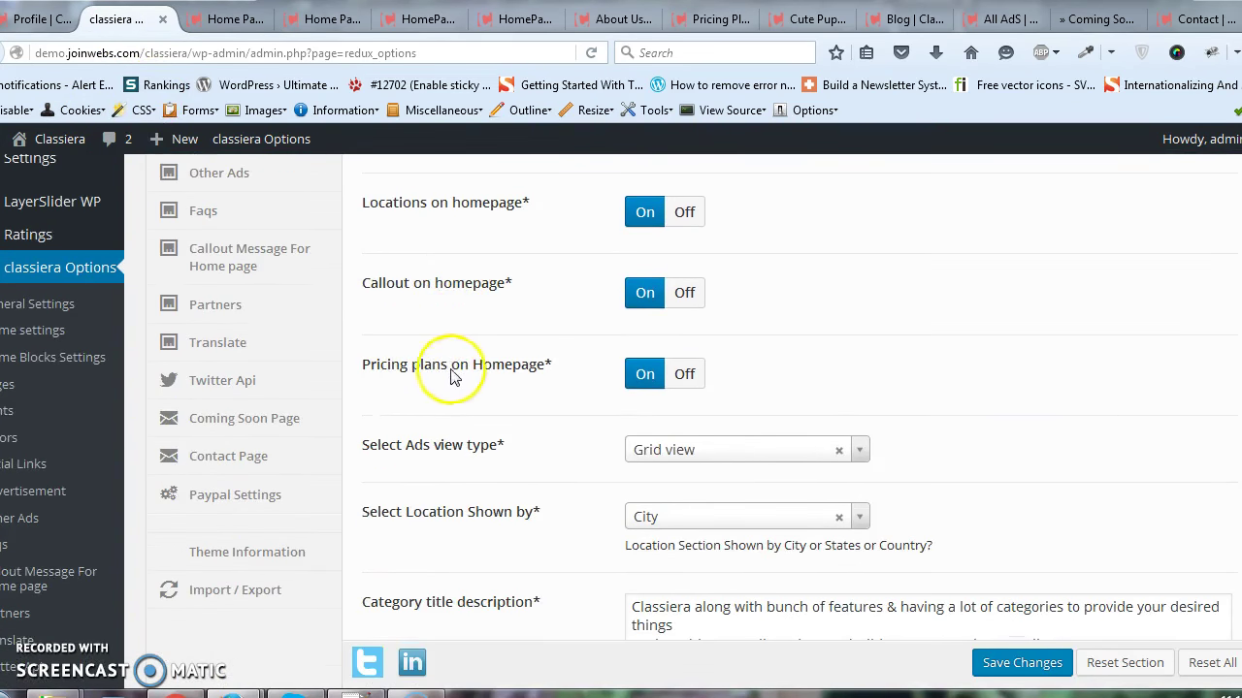
scroll(546, 397, "down", 2)
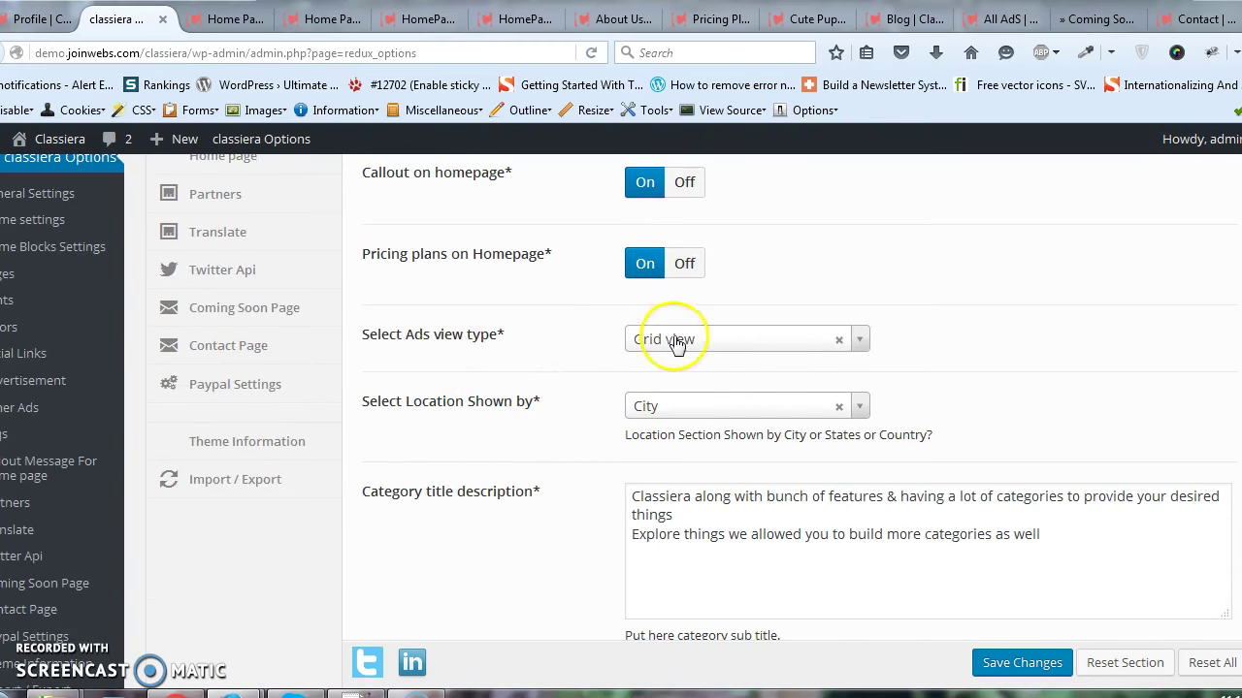
scroll(500, 336, "down", 2)
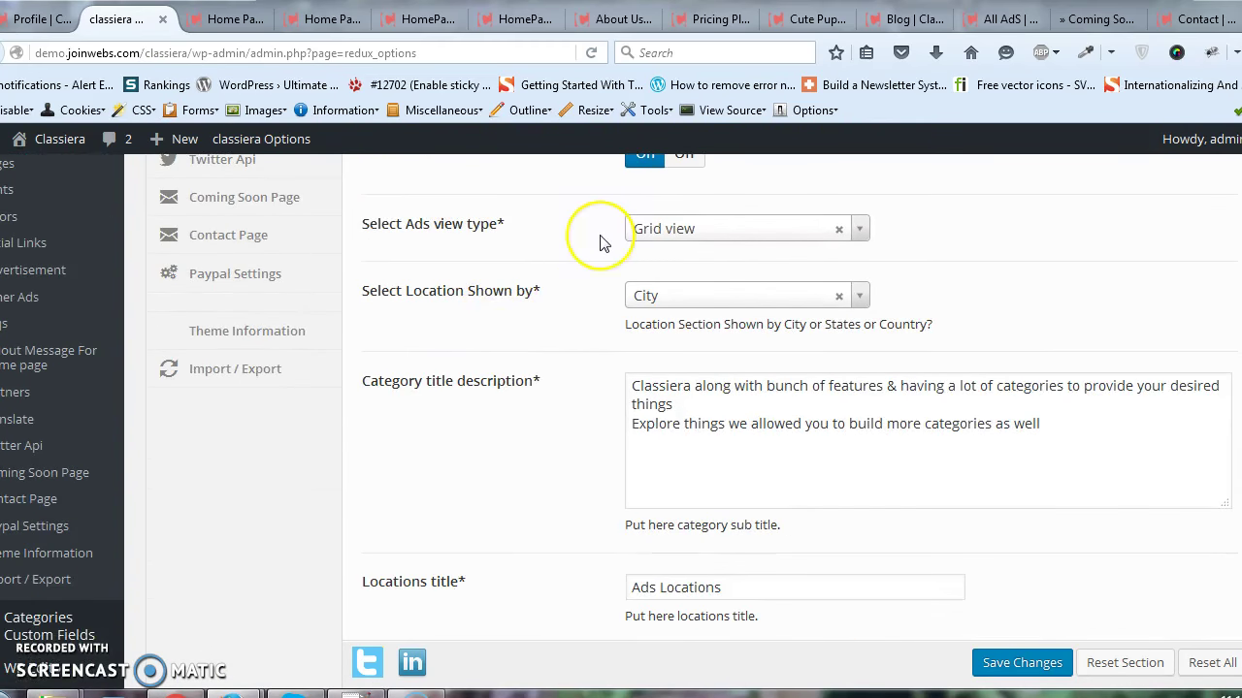
- Check the available choices for Select Ads view type and Select Location Shown by, keeping Grid view and City
left_click(662, 247)
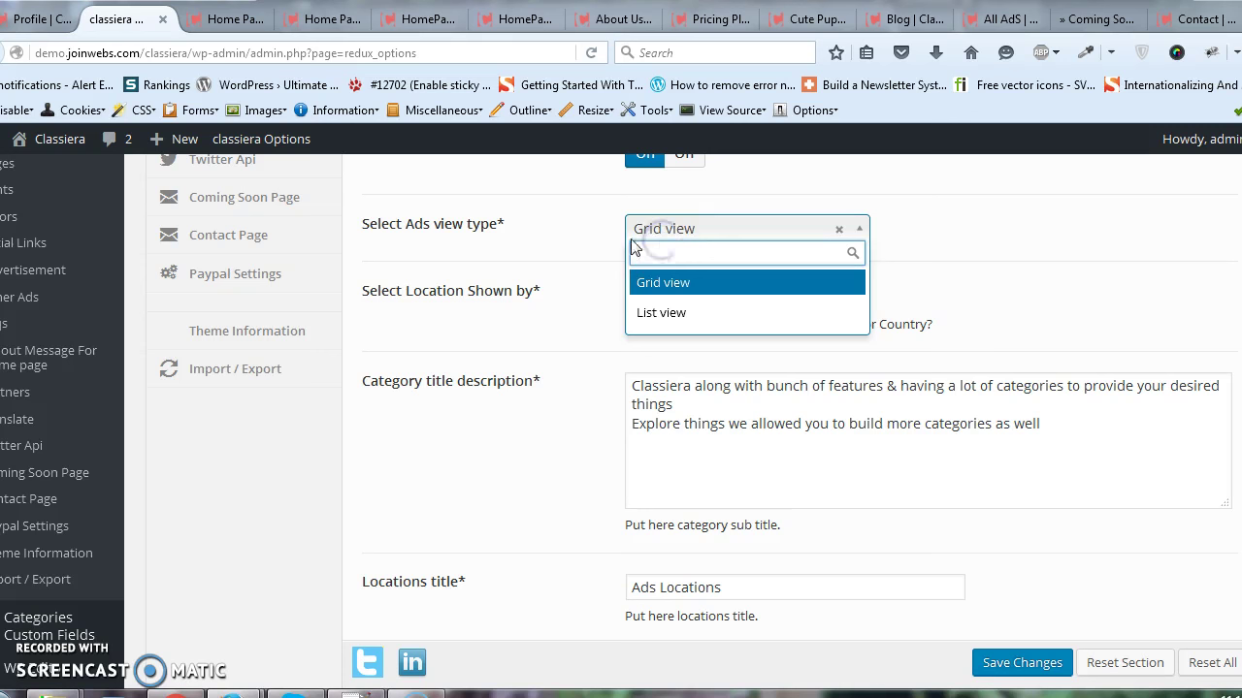
left_click(578, 240)
left_click(665, 305)
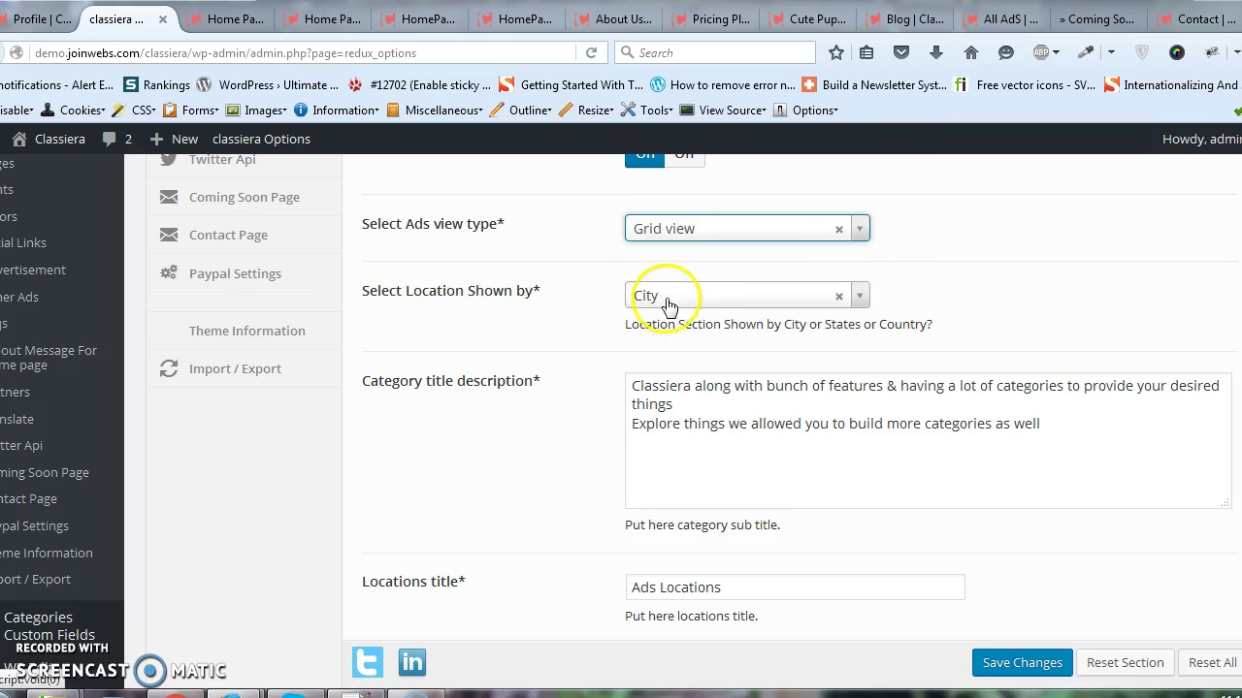
left_click(683, 301)
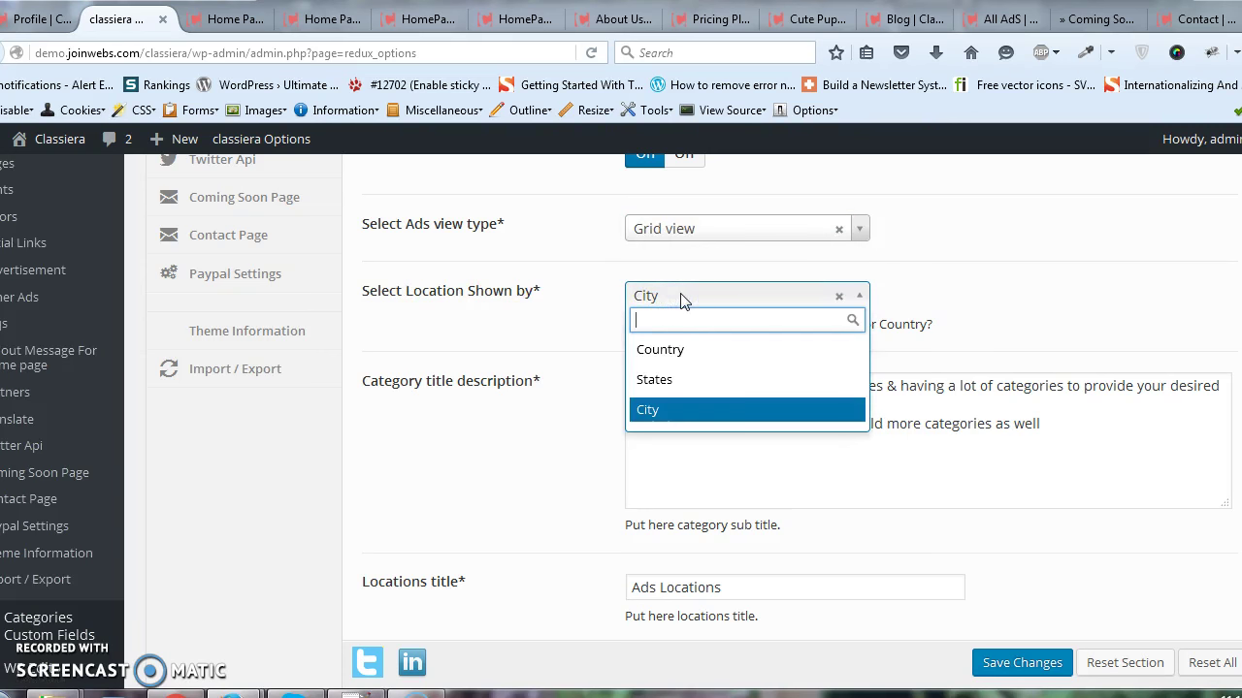
left_click(567, 326)
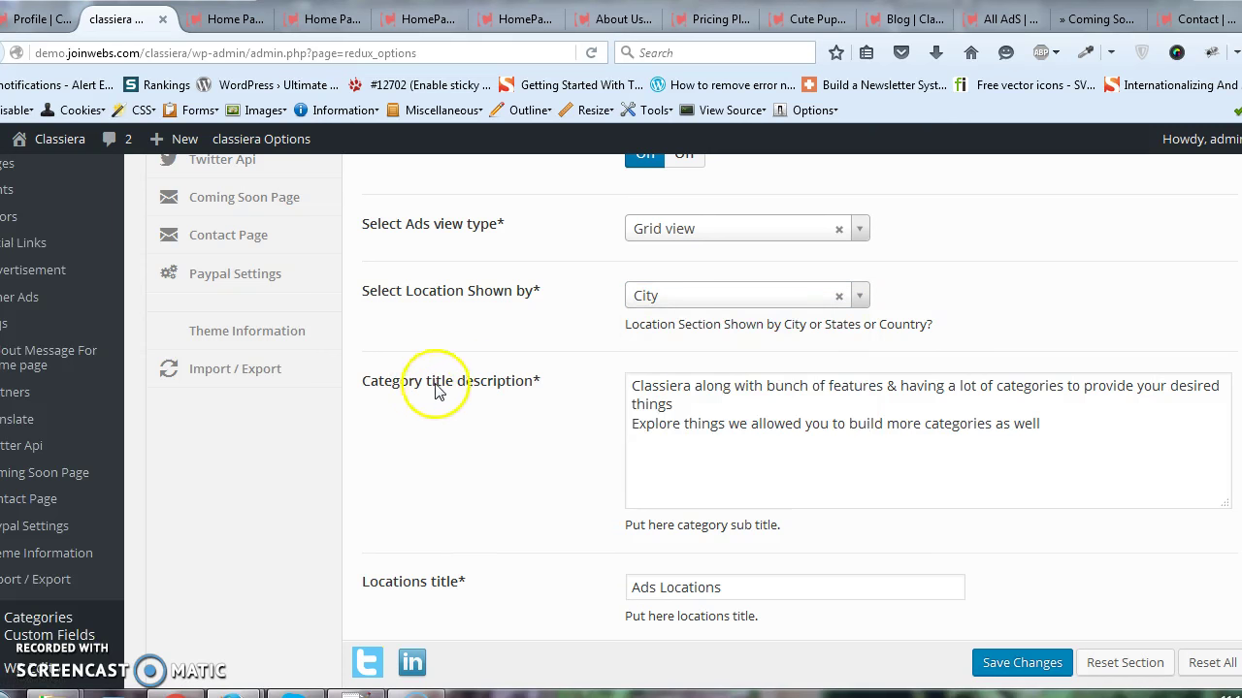
- Open the demo site's main homepage in a new browser tab from the Home Page V2 logo
left_click(228, 20)
scroll(424, 385, "up", 5)
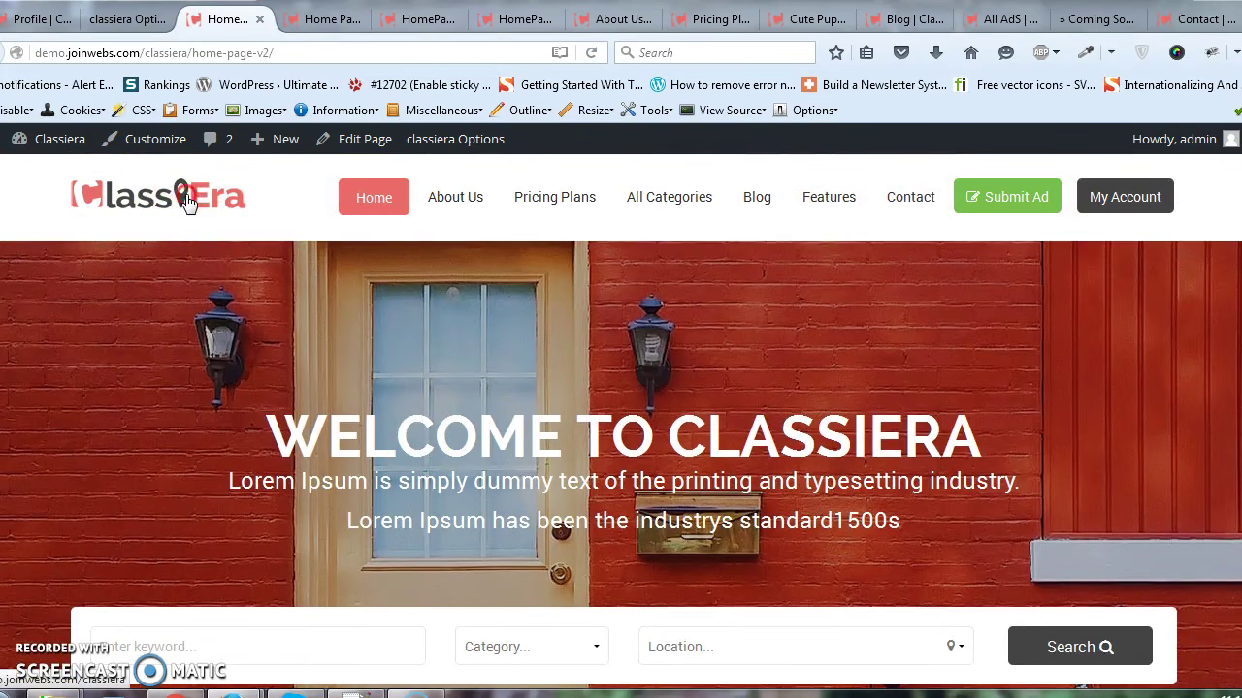
middle_click(187, 201)
left_click(340, 19)
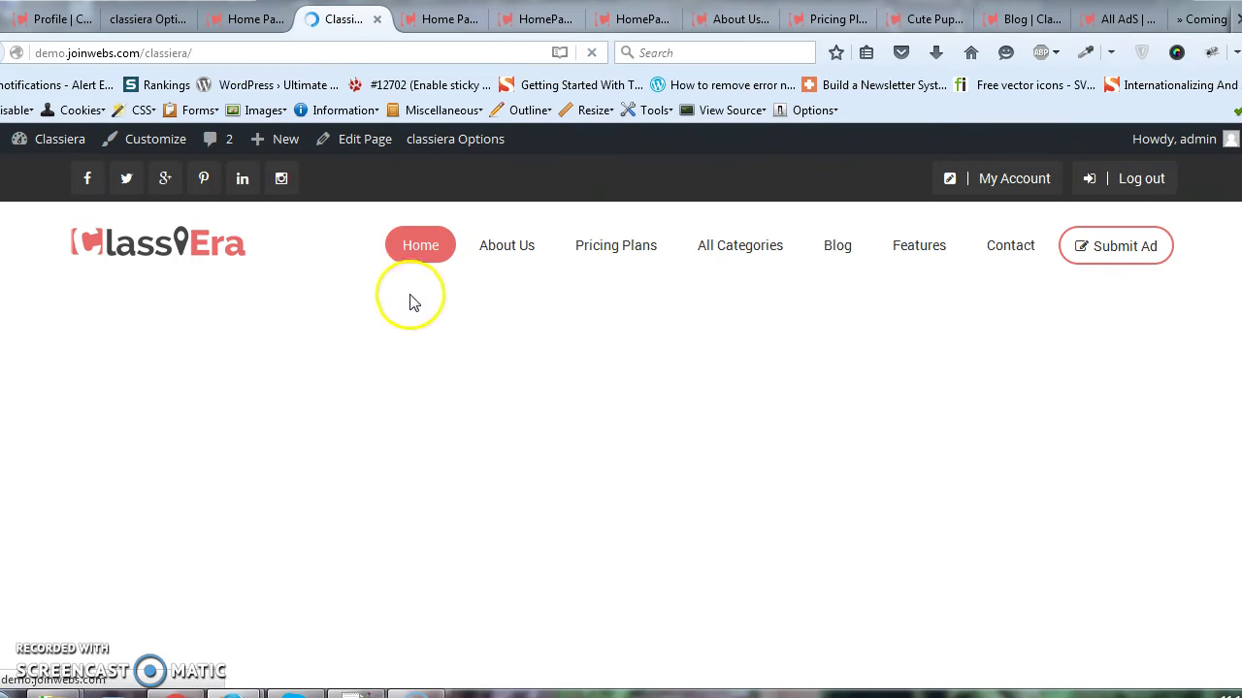
- Find the Ads Categories section on the main homepage and highlight its heading and part of its description
scroll(410, 302, "down", 10)
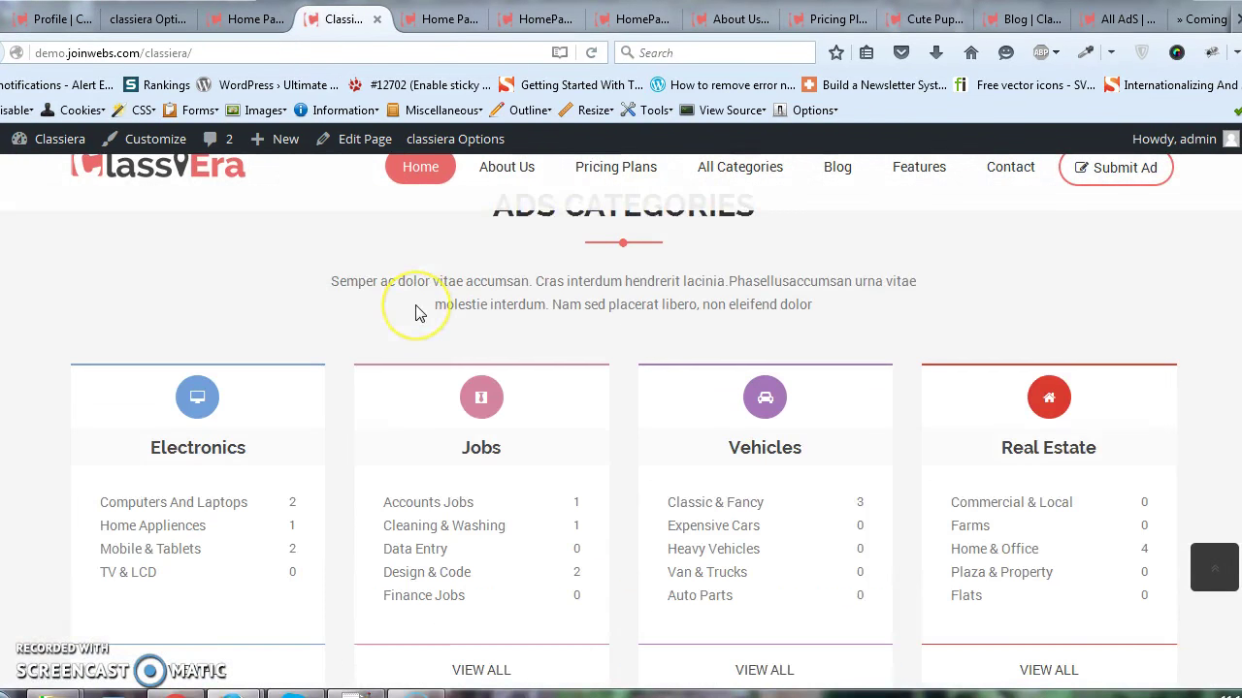
scroll(417, 312, "up", 2)
left_click_drag(514, 316, 749, 316)
left_click(664, 394)
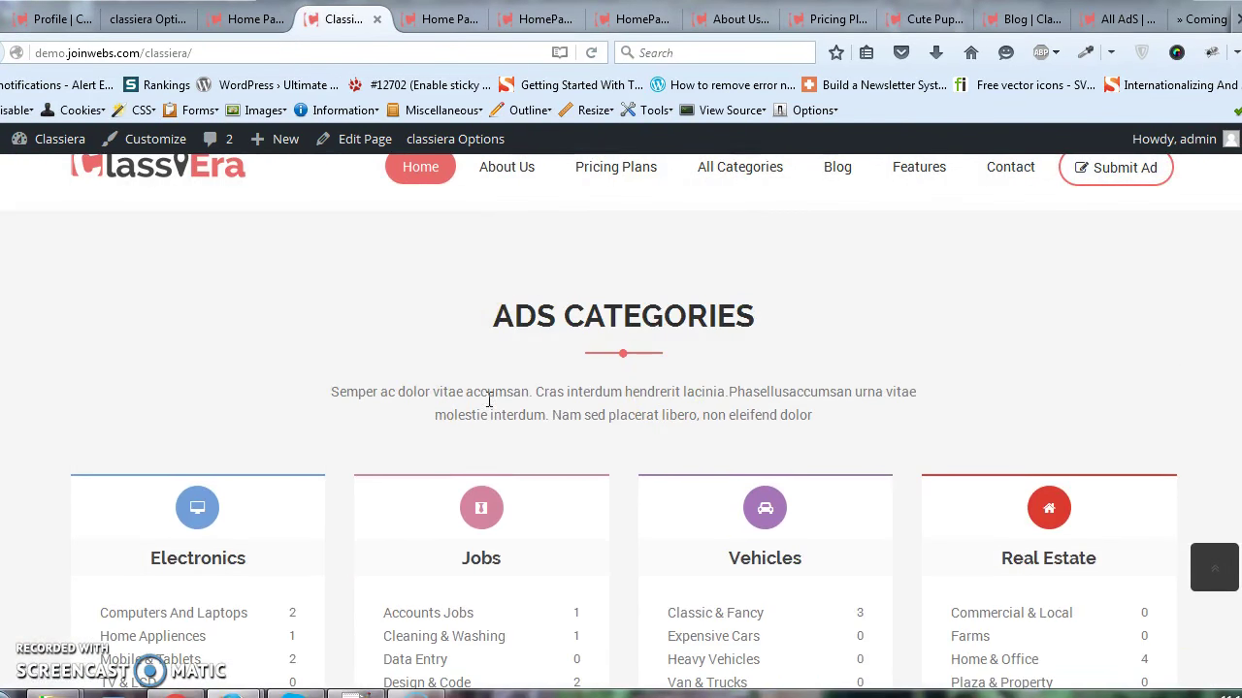
left_click_drag(398, 392, 624, 394)
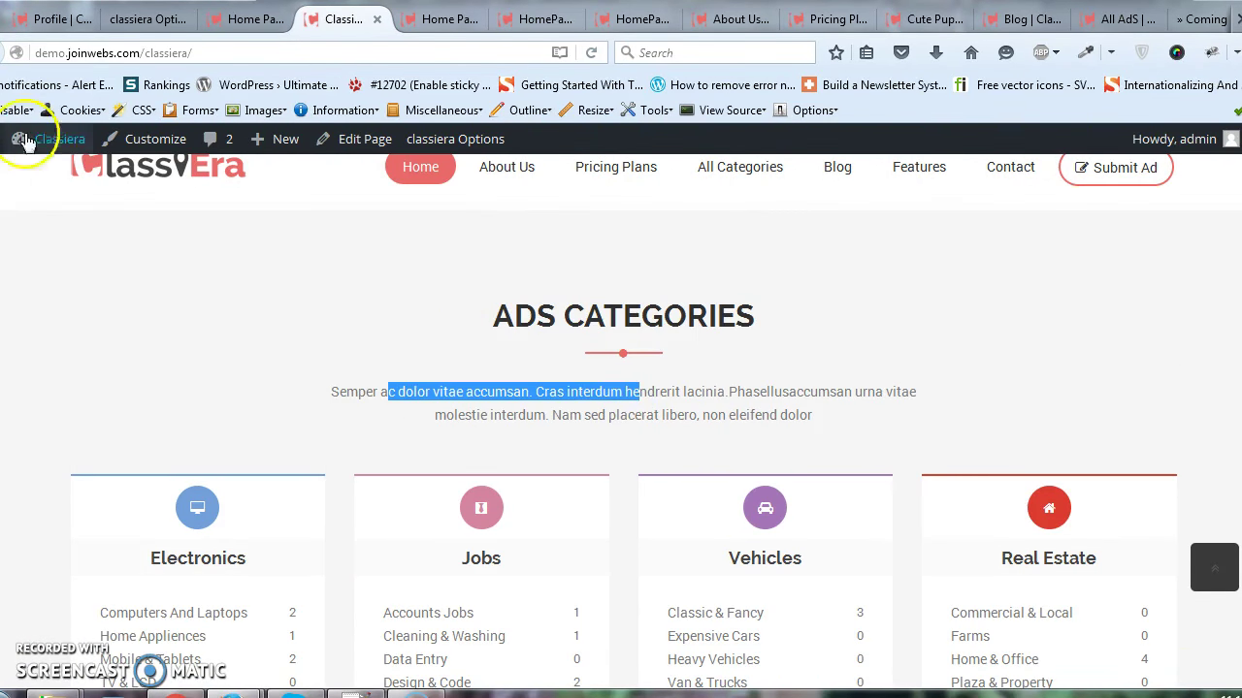
- Return to the Home settings and review the Category title description, Locations title and Locations title description fields
left_click(155, 18)
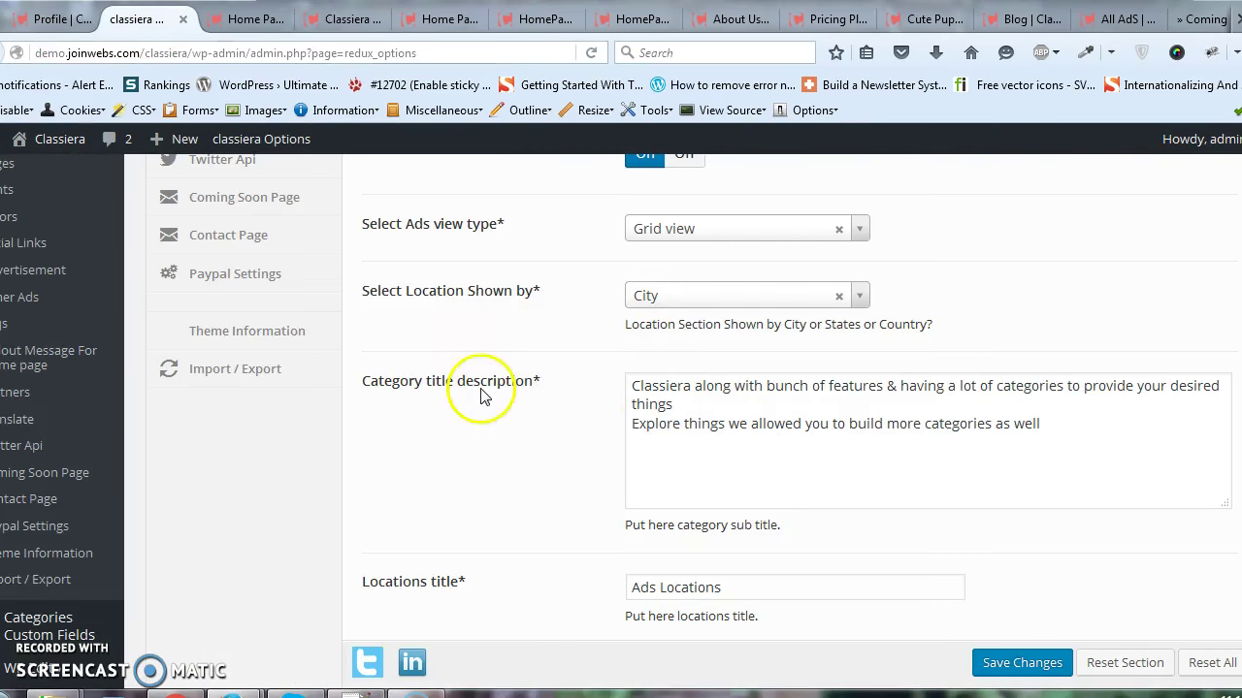
left_click(854, 424)
scroll(547, 402, "down", 3)
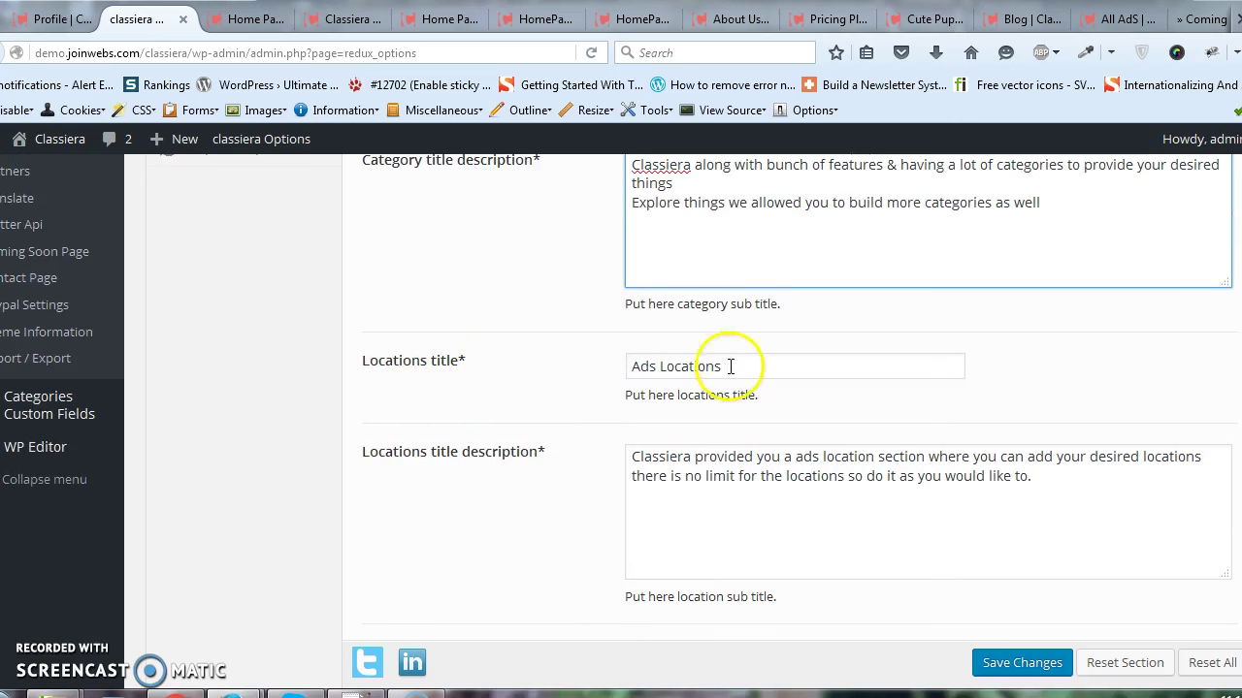
- Find the Ads Locations section on the main homepage and highlight part of its description
left_click(249, 21)
scroll(460, 446, "down", 10)
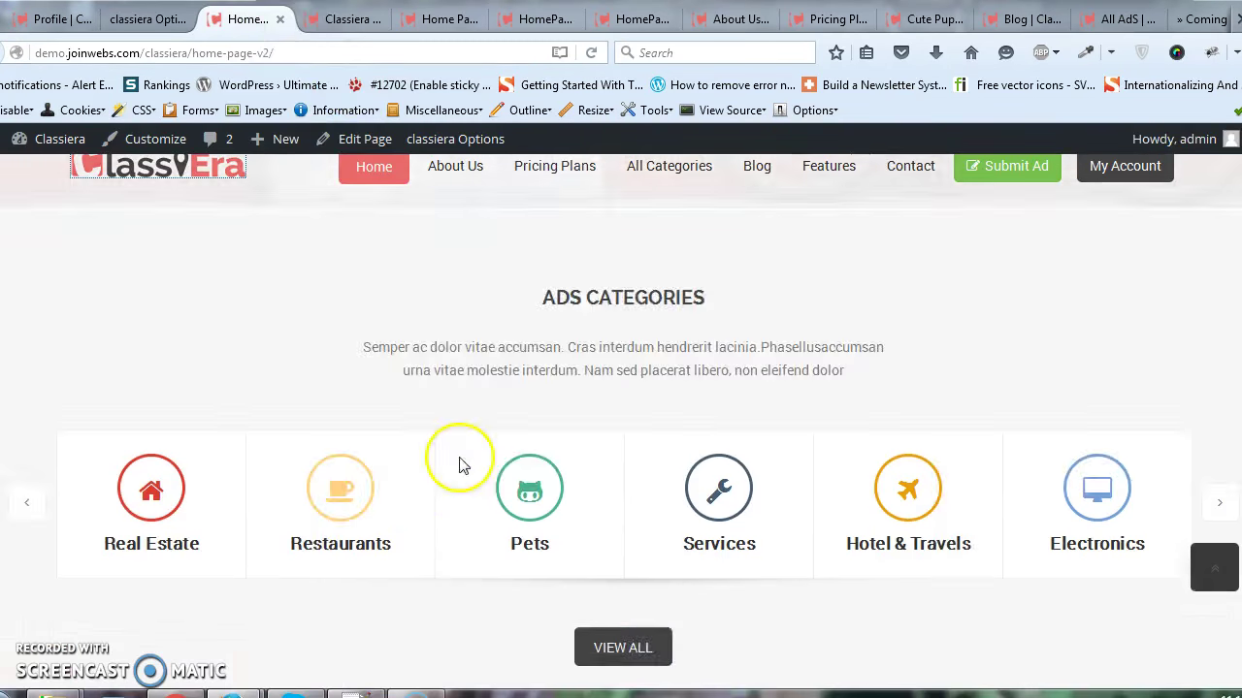
left_click(323, 22)
scroll(477, 430, "down", 12)
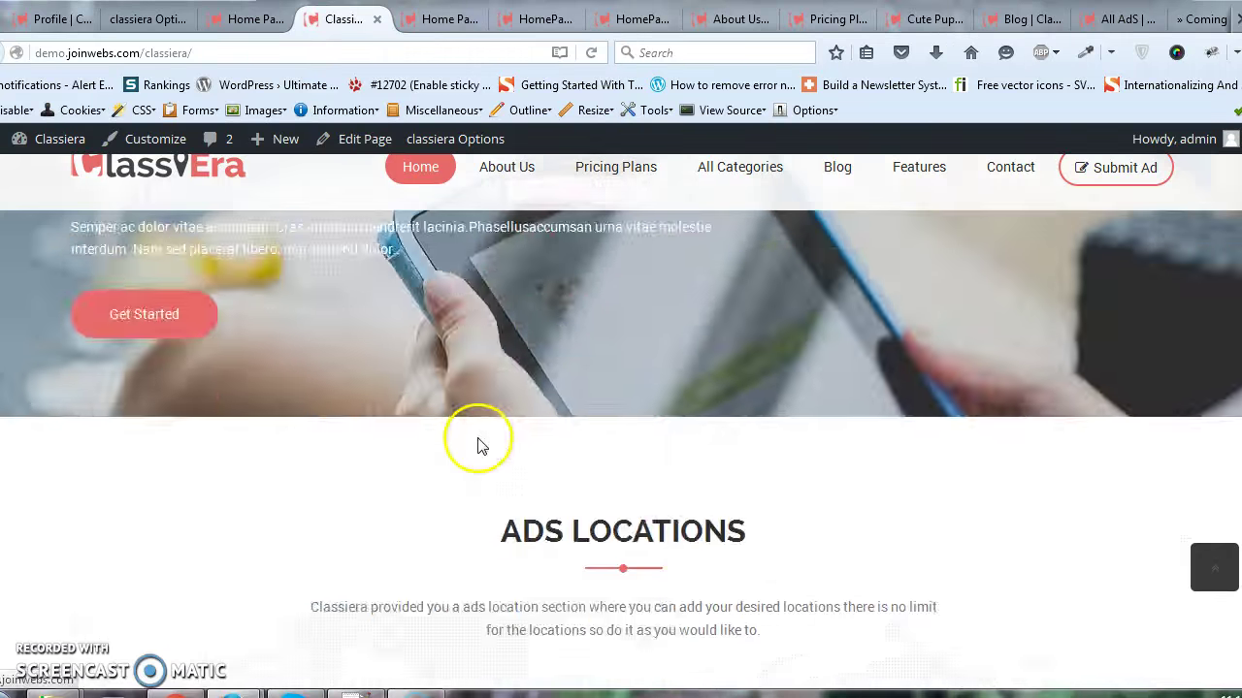
scroll(481, 443, "up", 9)
scroll(508, 421, "down", 3)
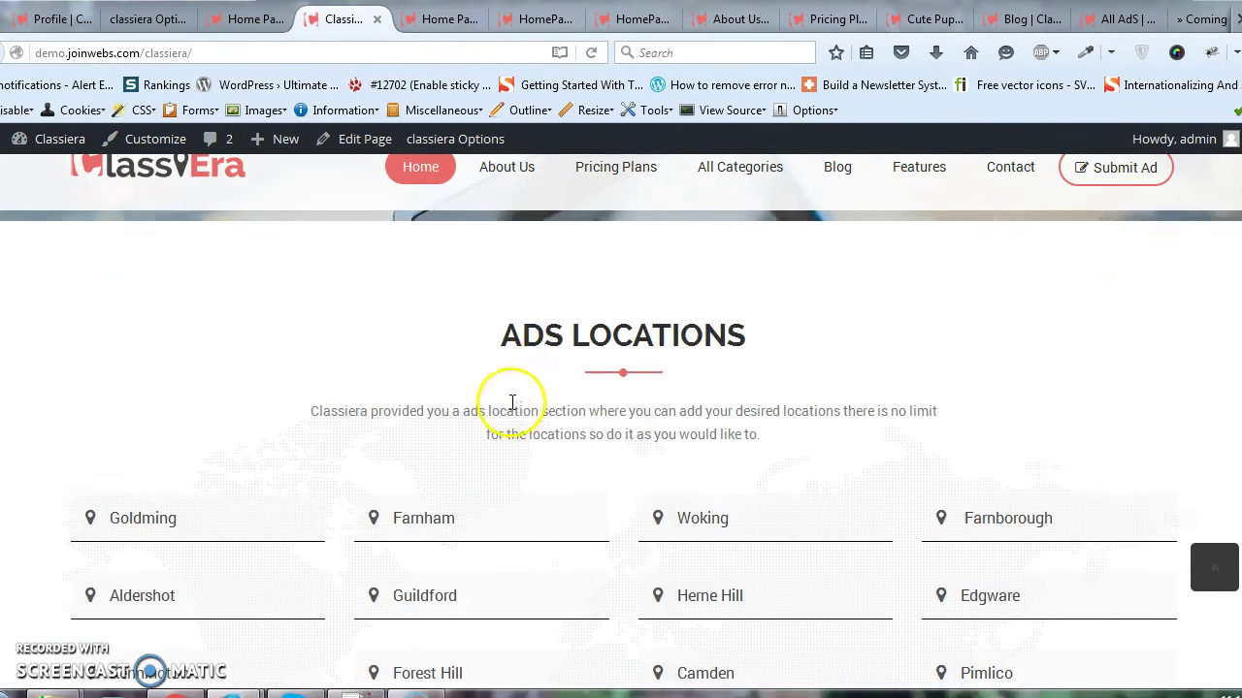
left_click_drag(524, 313, 560, 313)
left_click(511, 392)
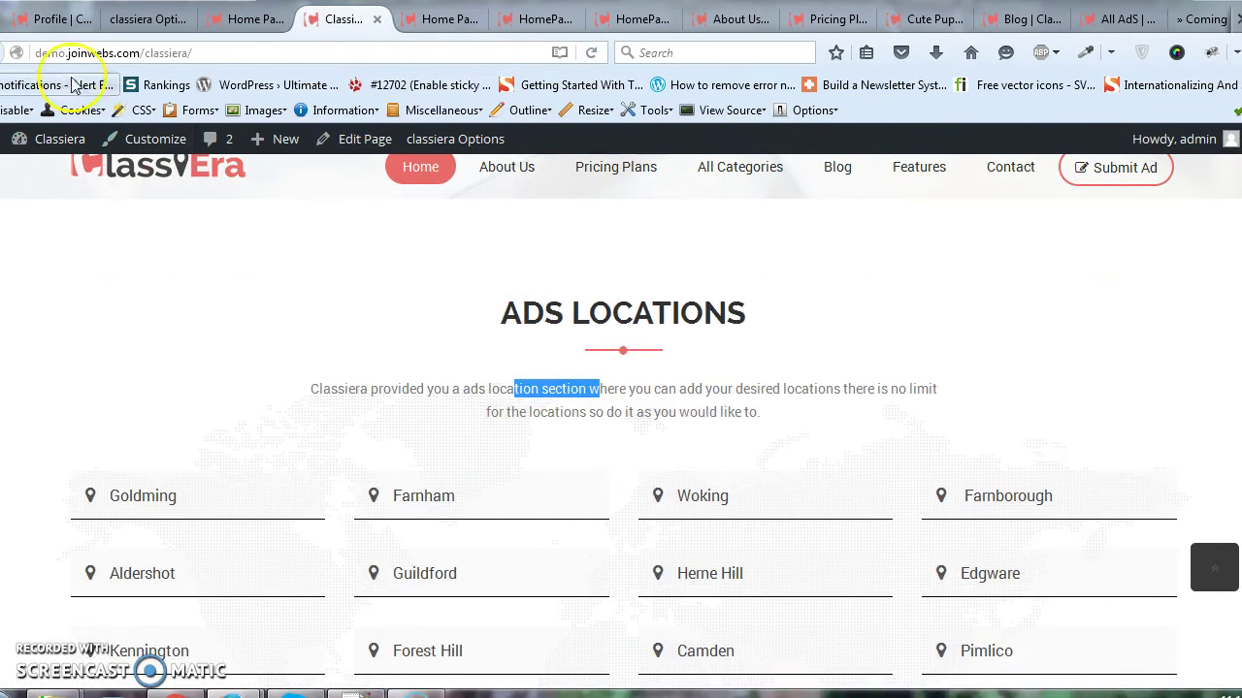
- Return to the Home settings and review the Plans title and Plans title description fields
left_click(126, 18)
scroll(679, 388, "down", 2)
scroll(631, 379, "down", 3)
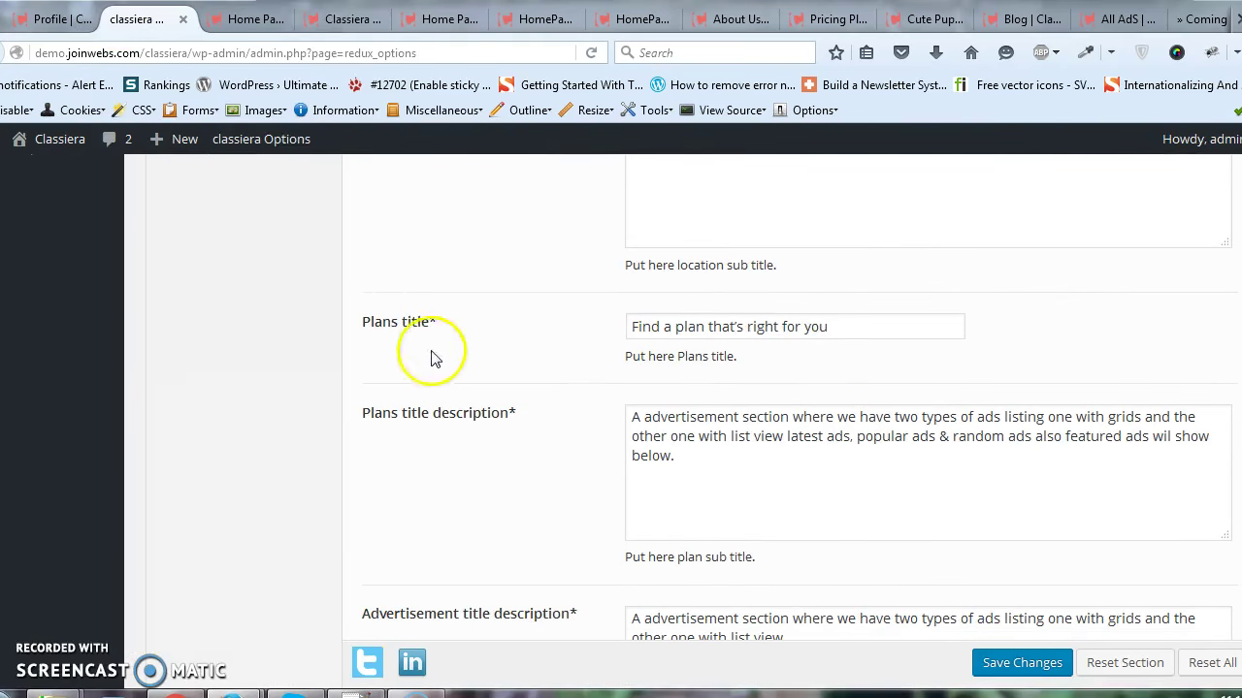
- Find the pricing plans section on the main homepage and highlight its "Find a plan that's right for you" heading
left_click(244, 19)
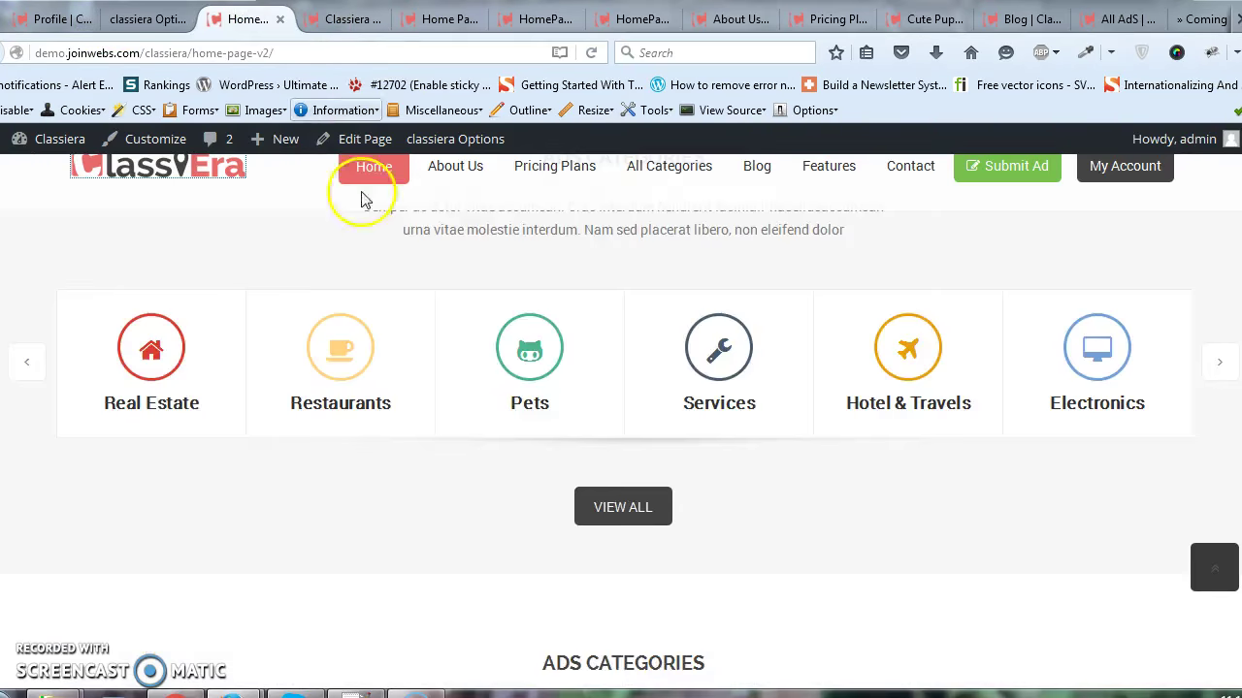
scroll(476, 411, "down", 5)
scroll(478, 422, "down", 3)
left_click(357, 21)
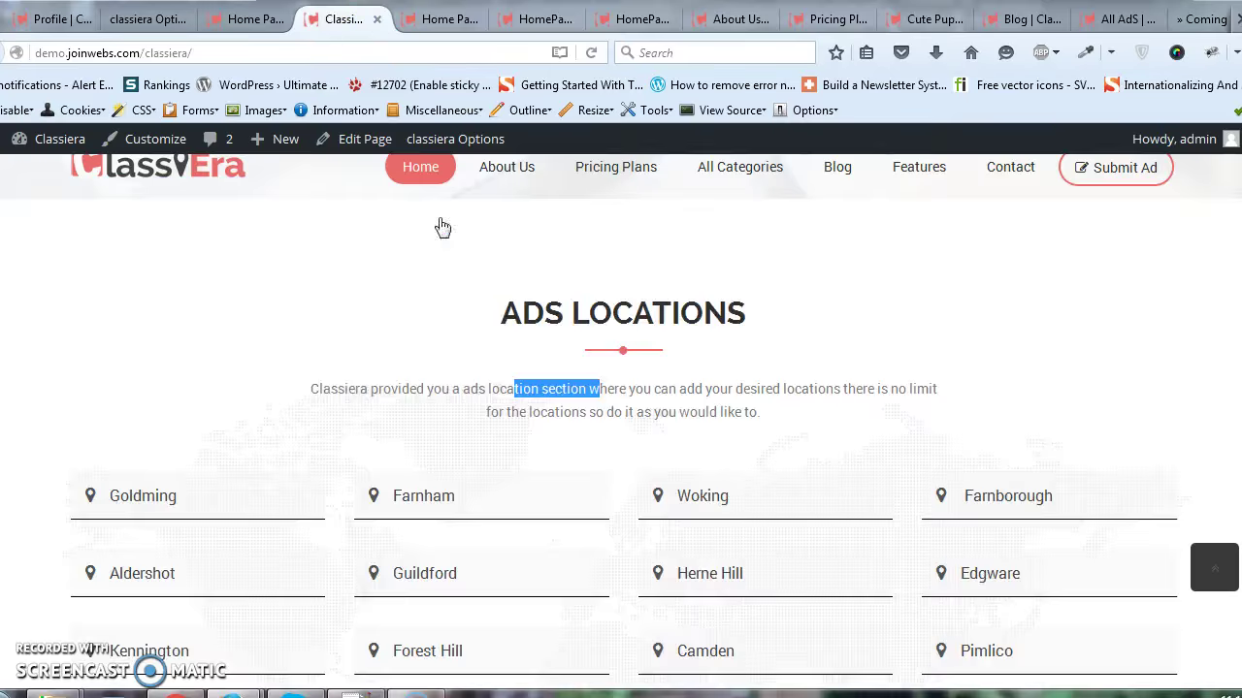
scroll(485, 424, "down", 10)
scroll(485, 428, "down", 10)
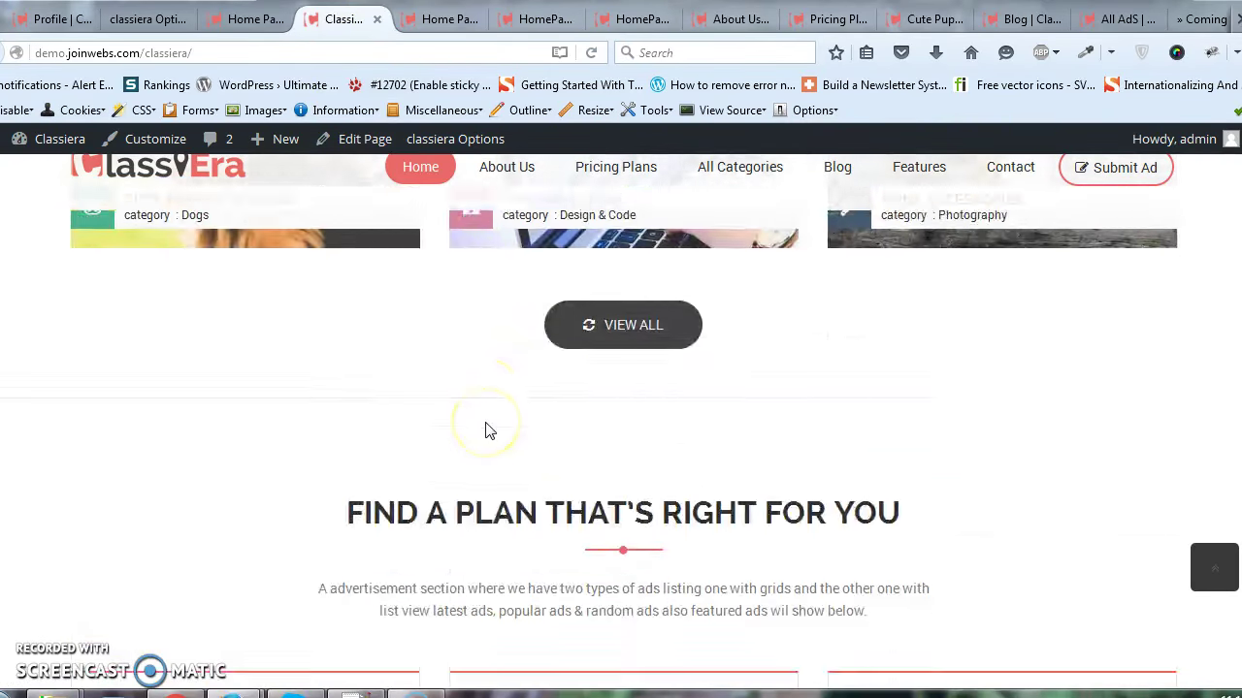
left_click_drag(372, 321, 782, 321)
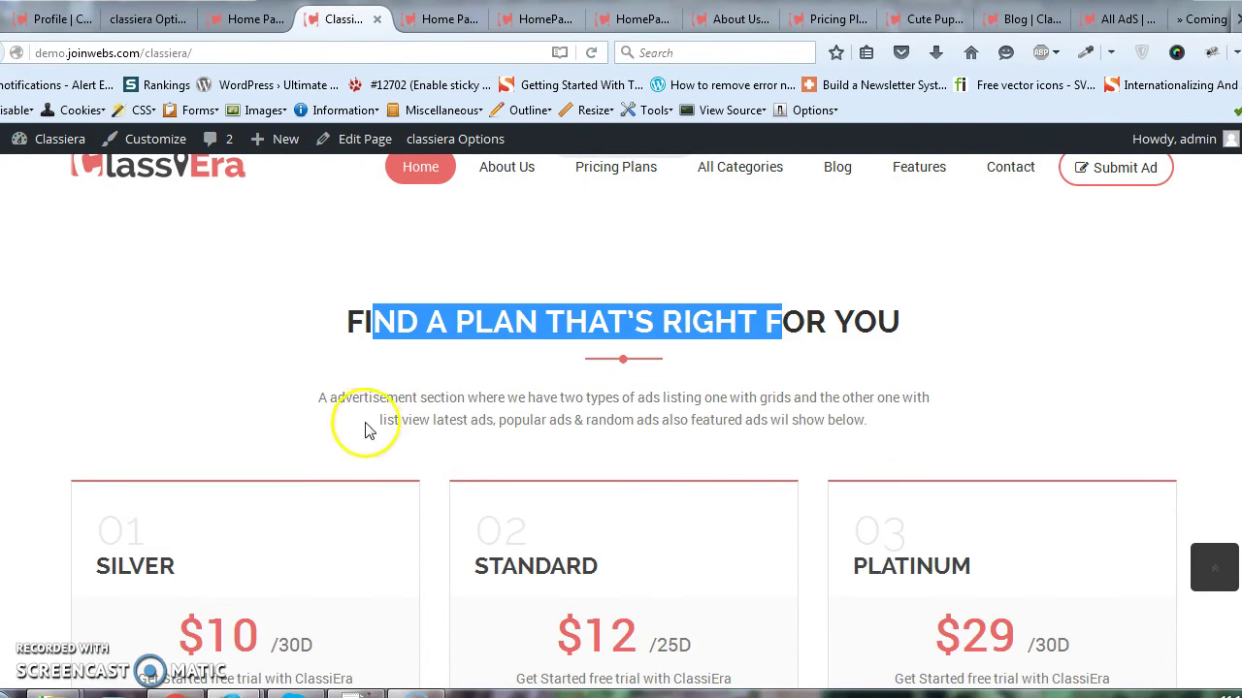
left_click(438, 443)
- Return to the Home settings and review the Advertisement title description, Premium Section Title and Premium Section Description fields
left_click(114, 27)
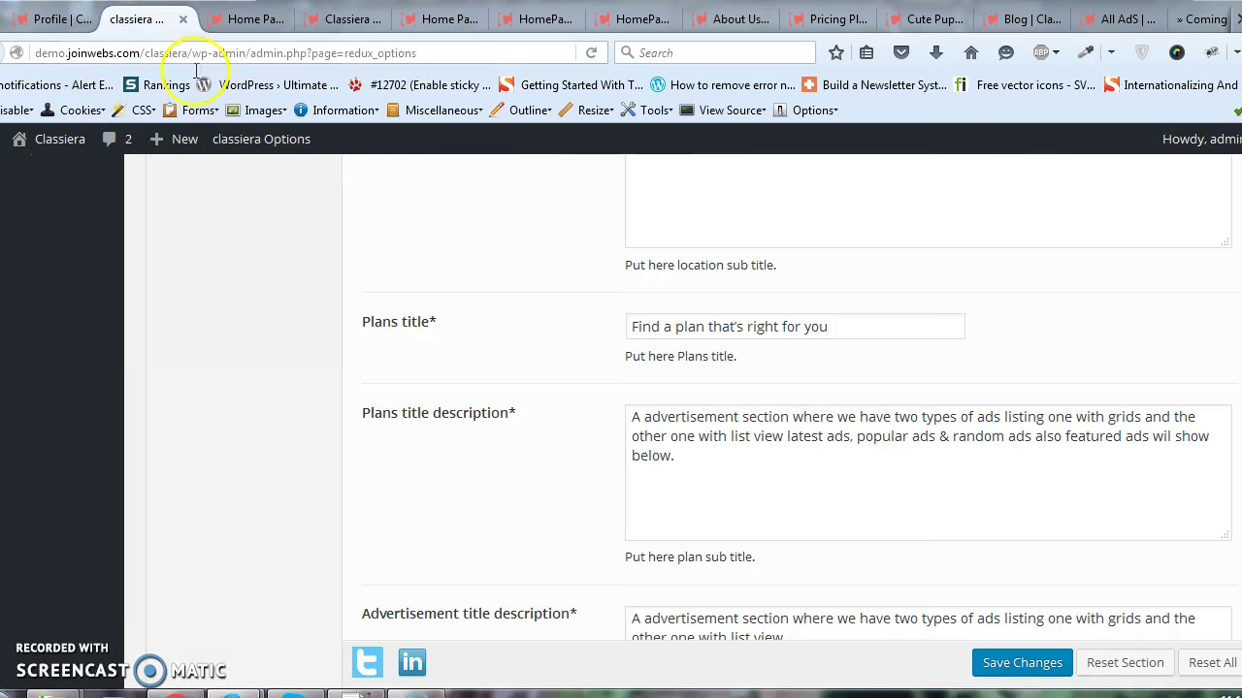
scroll(580, 373, "down", 6)
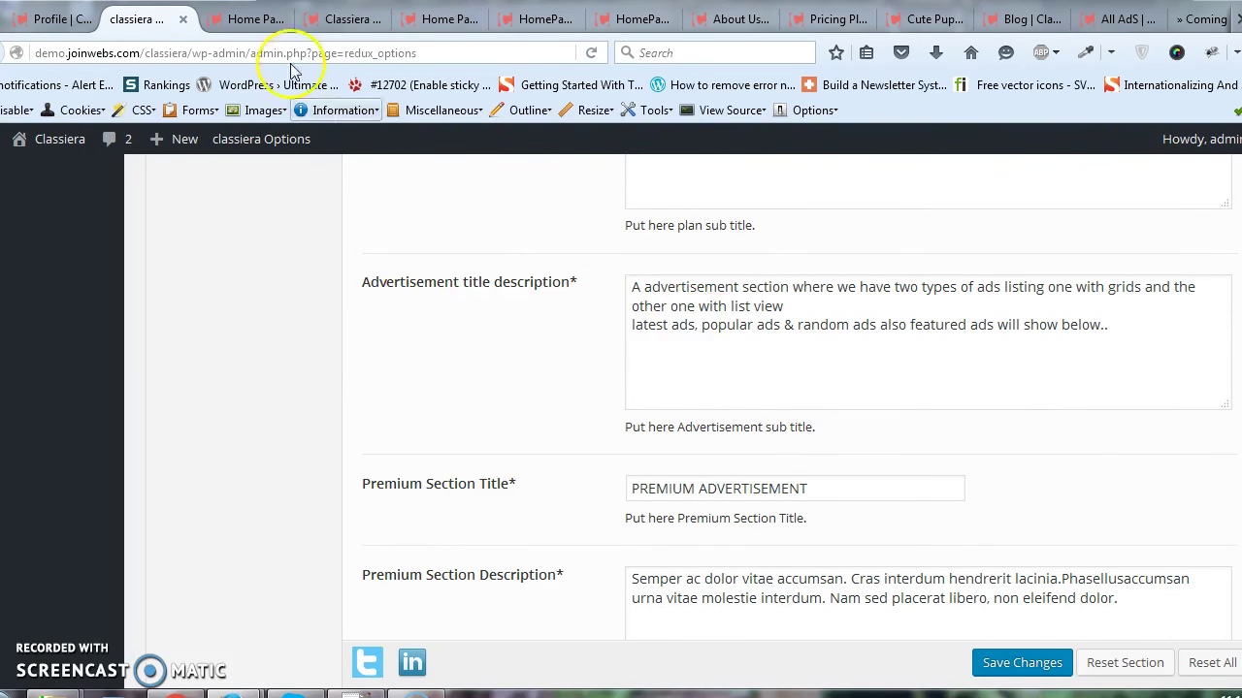
- Find the advertisement section on the main homepage and highlight part of its description
left_click(341, 18)
scroll(572, 378, "down", 5)
scroll(578, 381, "up", 7)
left_click_drag(344, 366, 669, 369)
- Review the Premium Section Title and Description fields and highlight parts of the matching Premium Advertisement heading and text on the main homepage
left_click(132, 19)
scroll(698, 407, "down", 5)
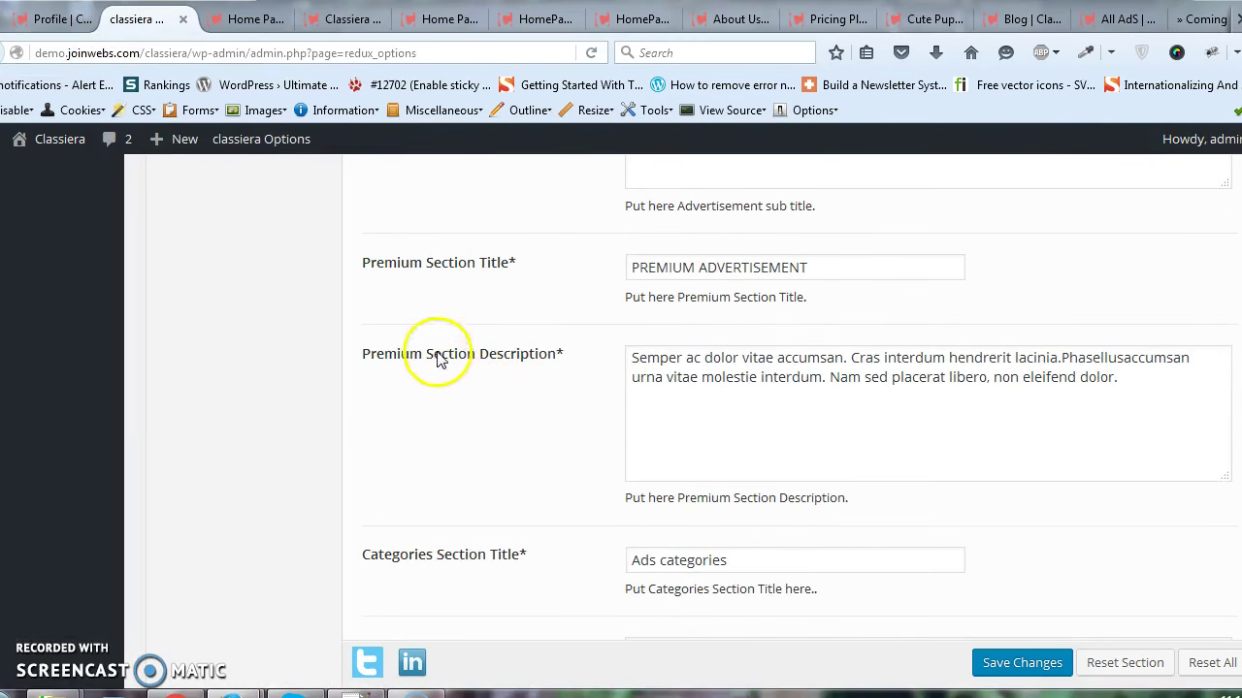
left_click(334, 20)
scroll(541, 437, "down", 5)
scroll(541, 436, "up", 10)
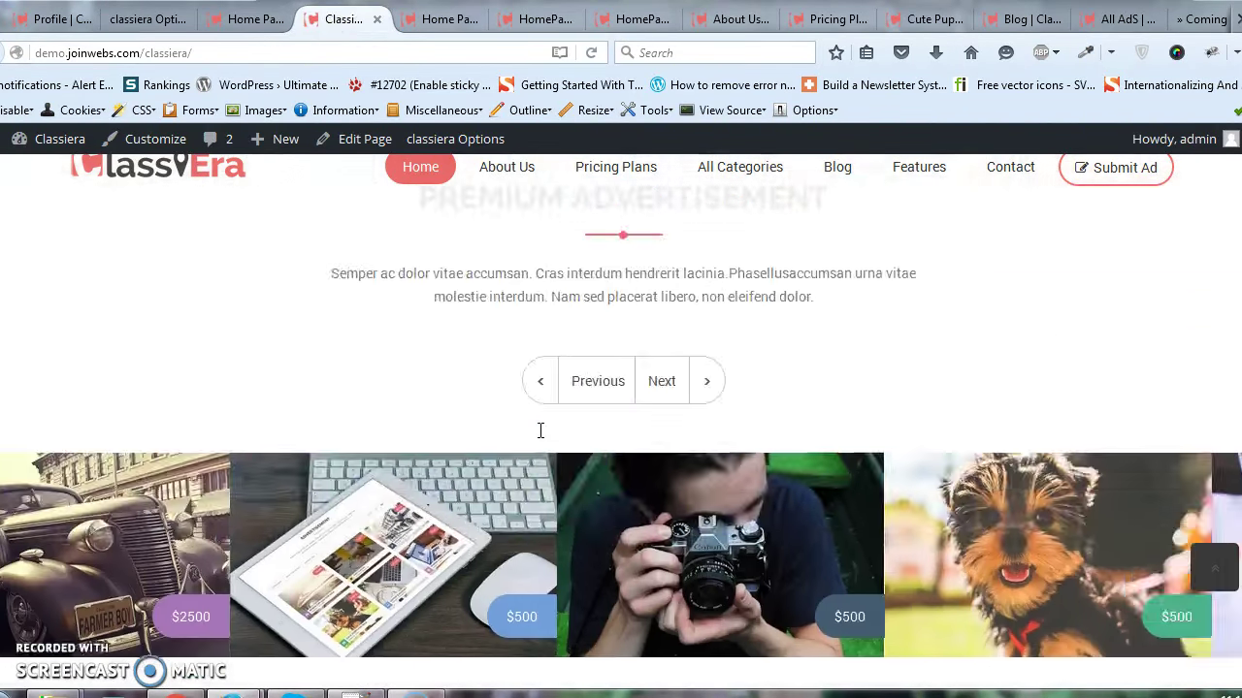
scroll(540, 430, "up", 3)
left_click_drag(499, 415, 569, 417)
left_click_drag(495, 495, 611, 495)
- Review the Categories Section Title and Description fields and highlight part of the Ads Categories description on the main homepage
left_click(160, 20)
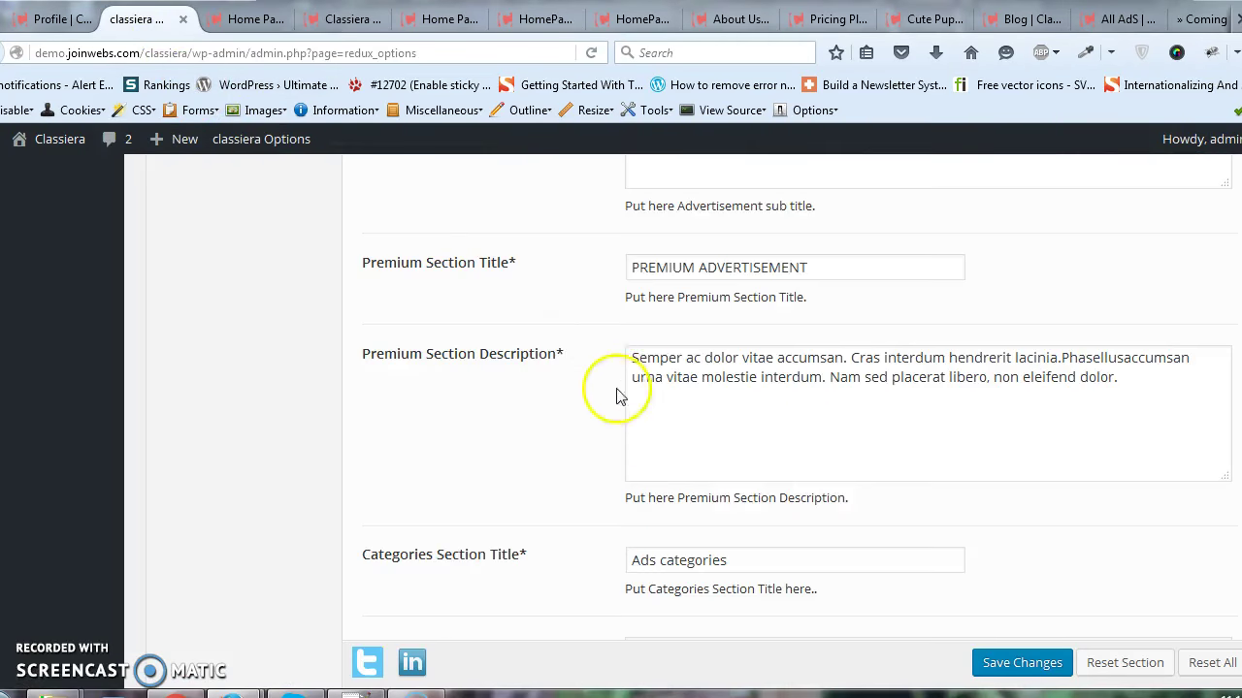
scroll(611, 397, "down", 3)
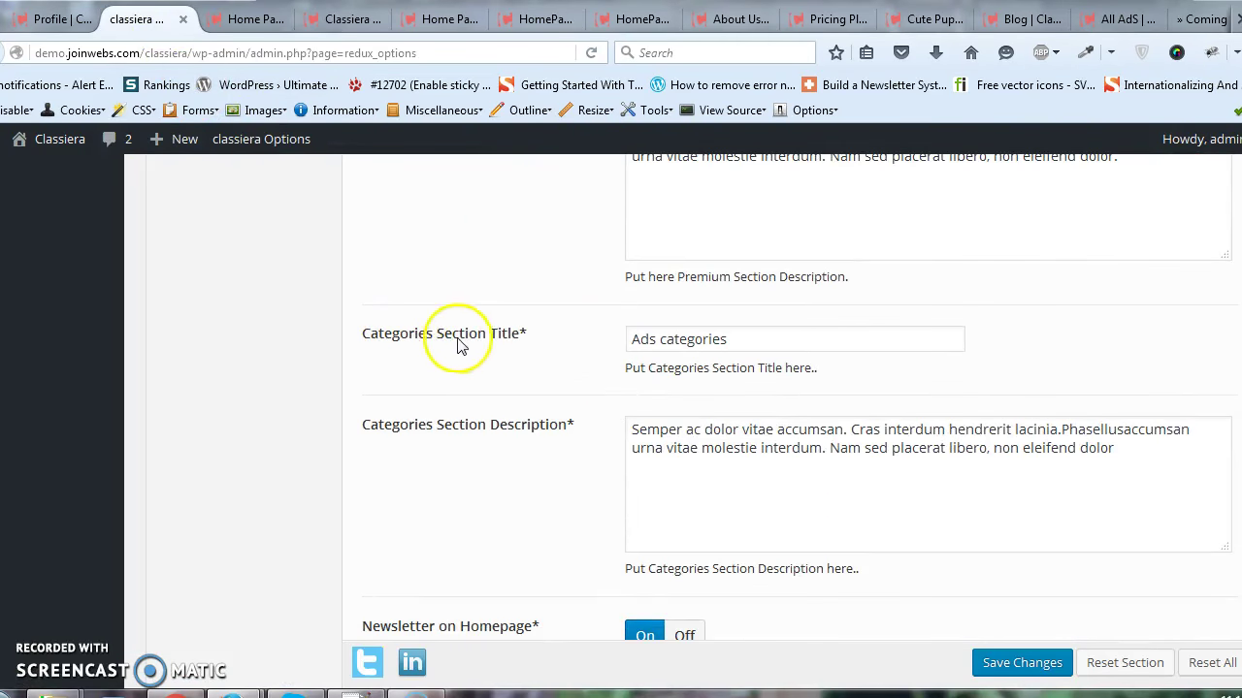
left_click(336, 18)
scroll(488, 418, "down", 5)
scroll(527, 338, "up", 1)
left_click_drag(473, 392, 755, 436)
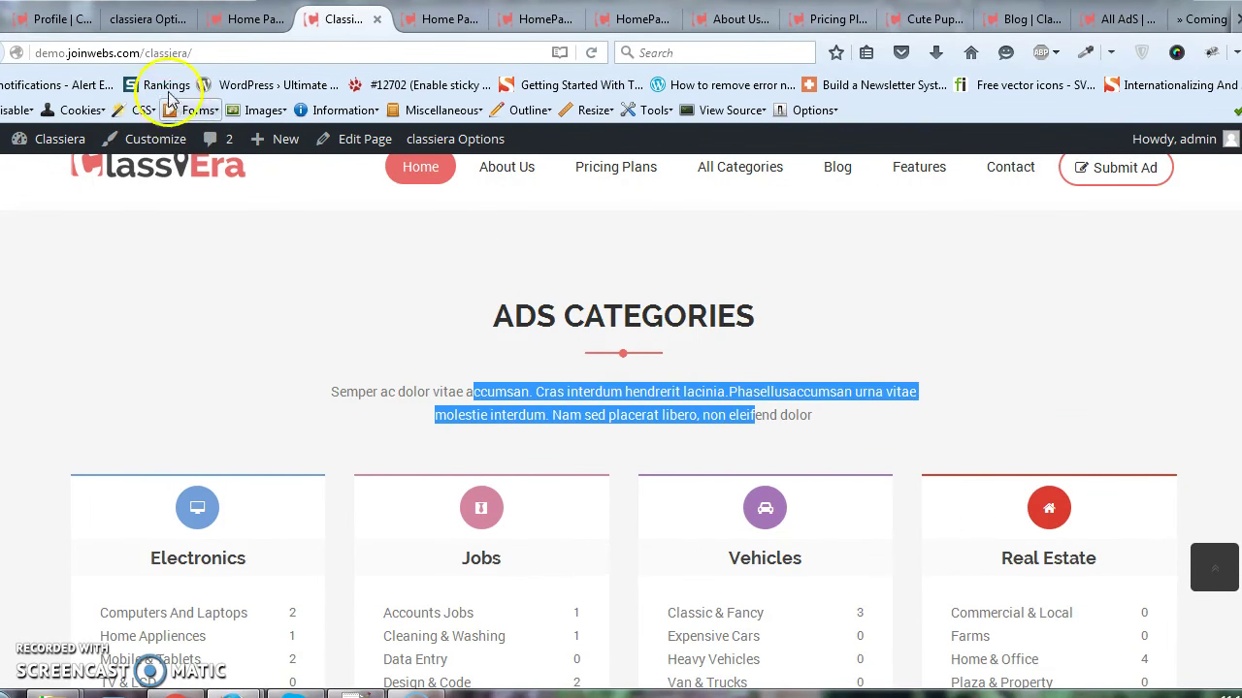
- Review the Newsletter on Homepage option and highlight the Newsletter heading on Home Page V2
left_click(153, 22)
scroll(604, 392, "down", 2)
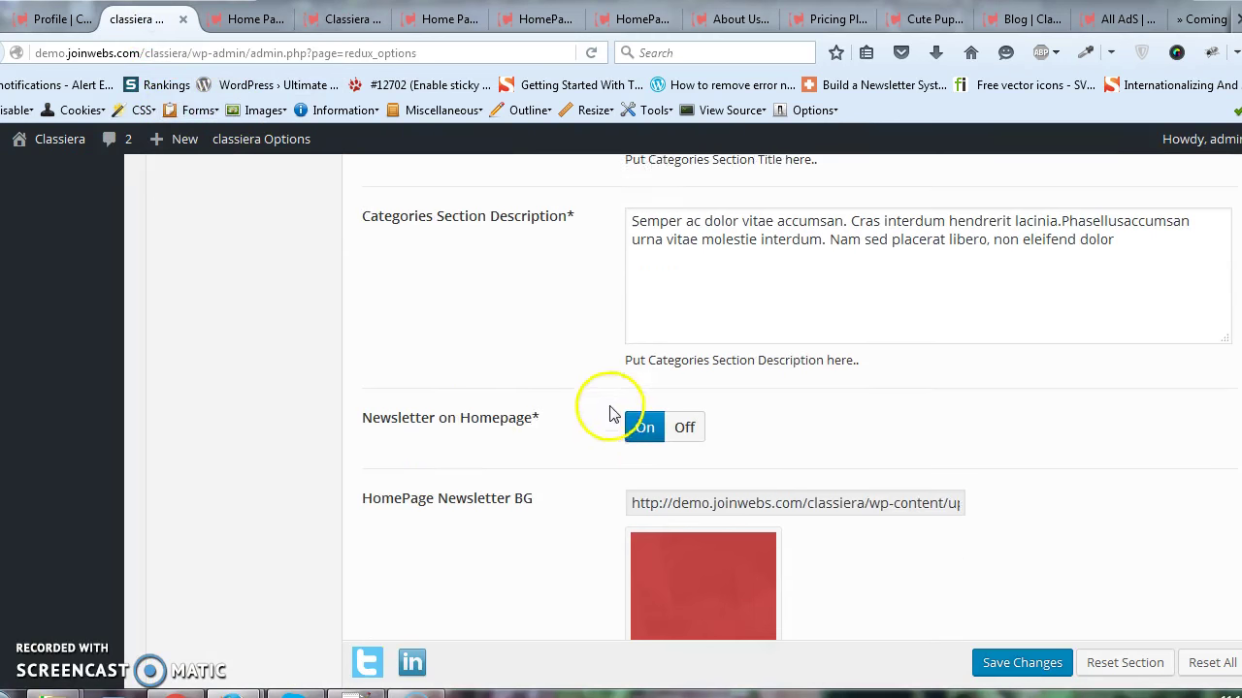
left_click(254, 19)
scroll(424, 443, "down", 10)
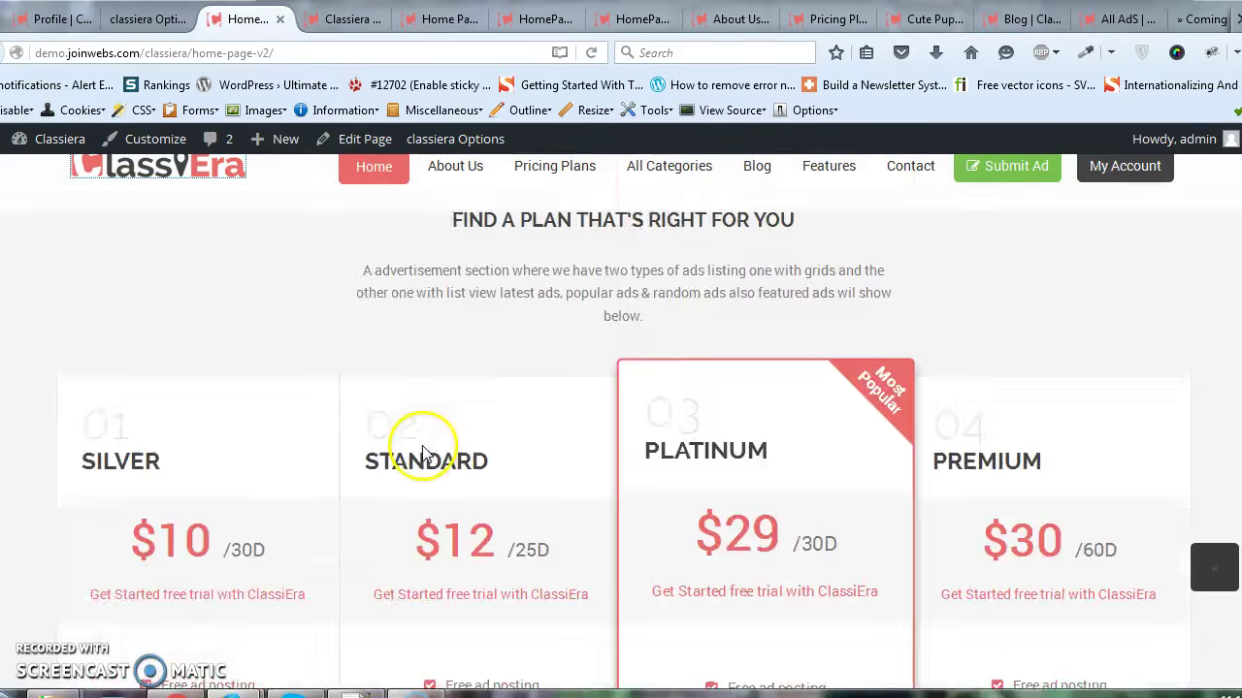
scroll(422, 446, "down", 8)
scroll(422, 446, "up", 2)
left_click_drag(585, 350, 687, 366)
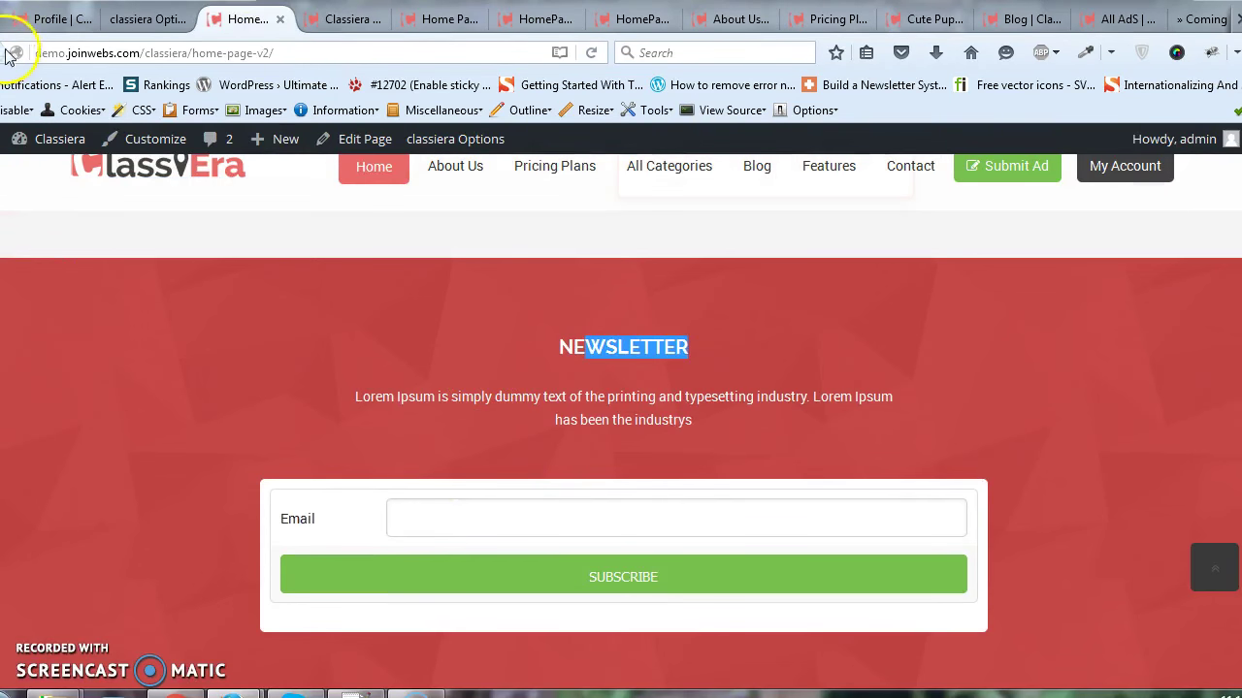
- Compare the HomePage Newsletter BG image in the Home settings with the newsletter background on Home Page V2
left_click(147, 19)
scroll(679, 465, "down", 4)
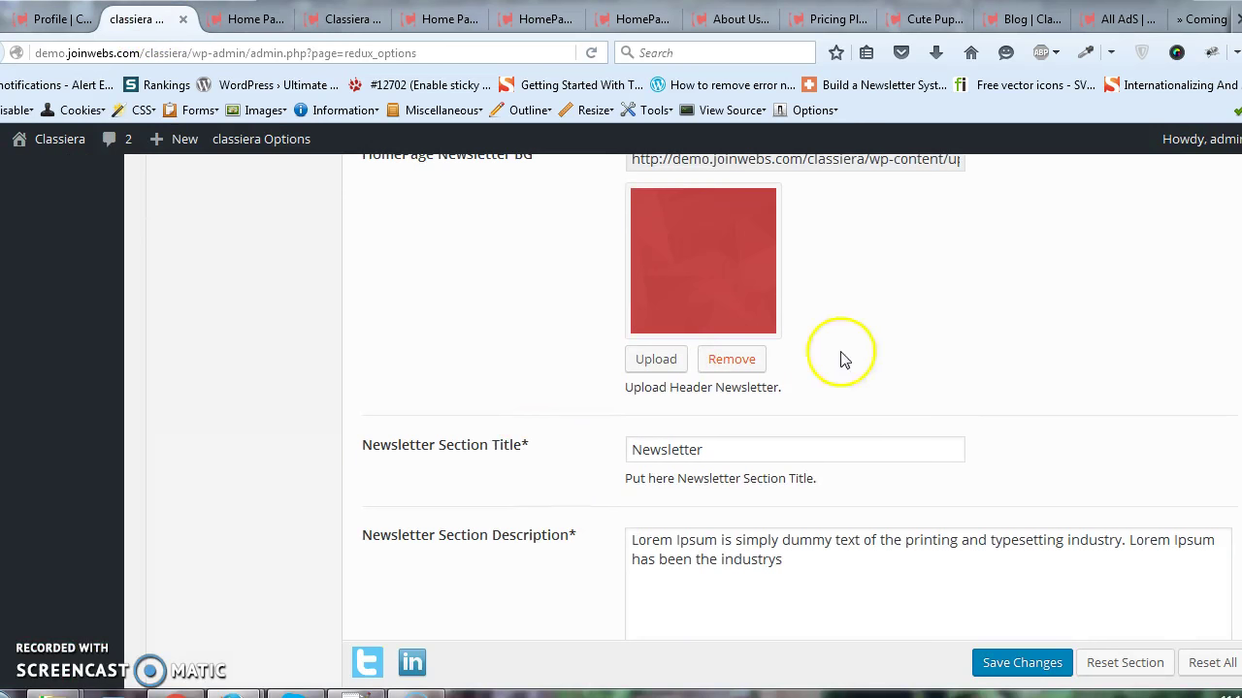
scroll(616, 282, "up", 2)
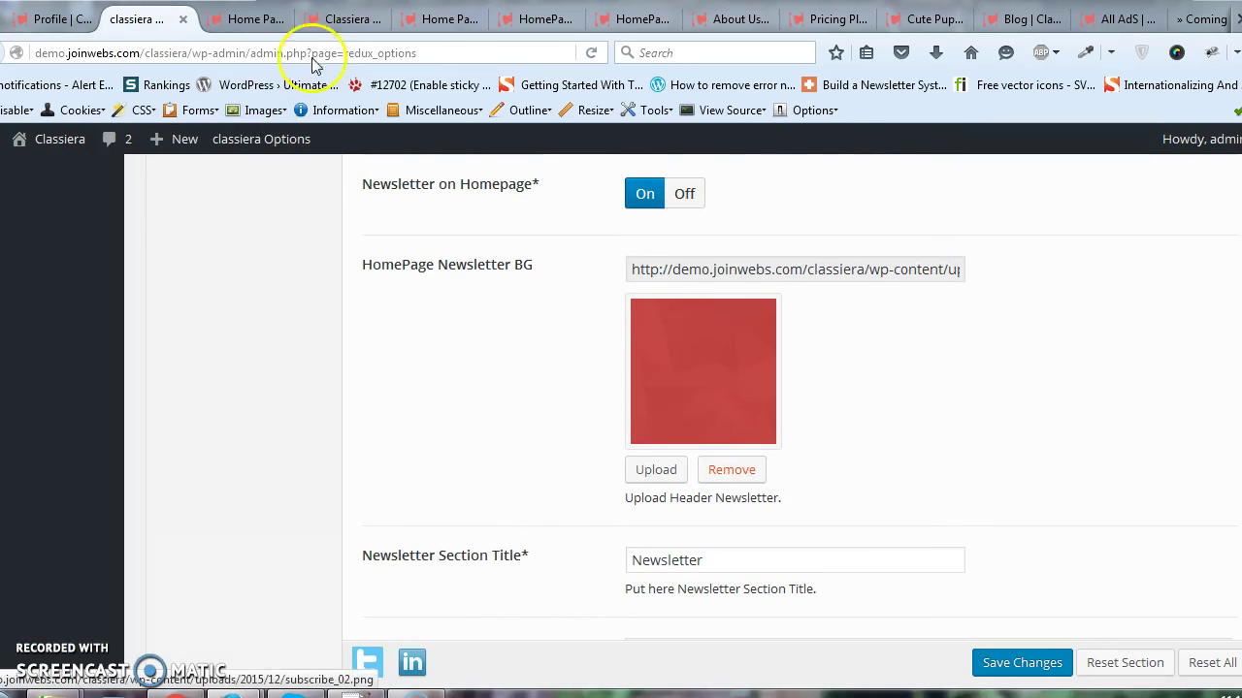
left_click(244, 18)
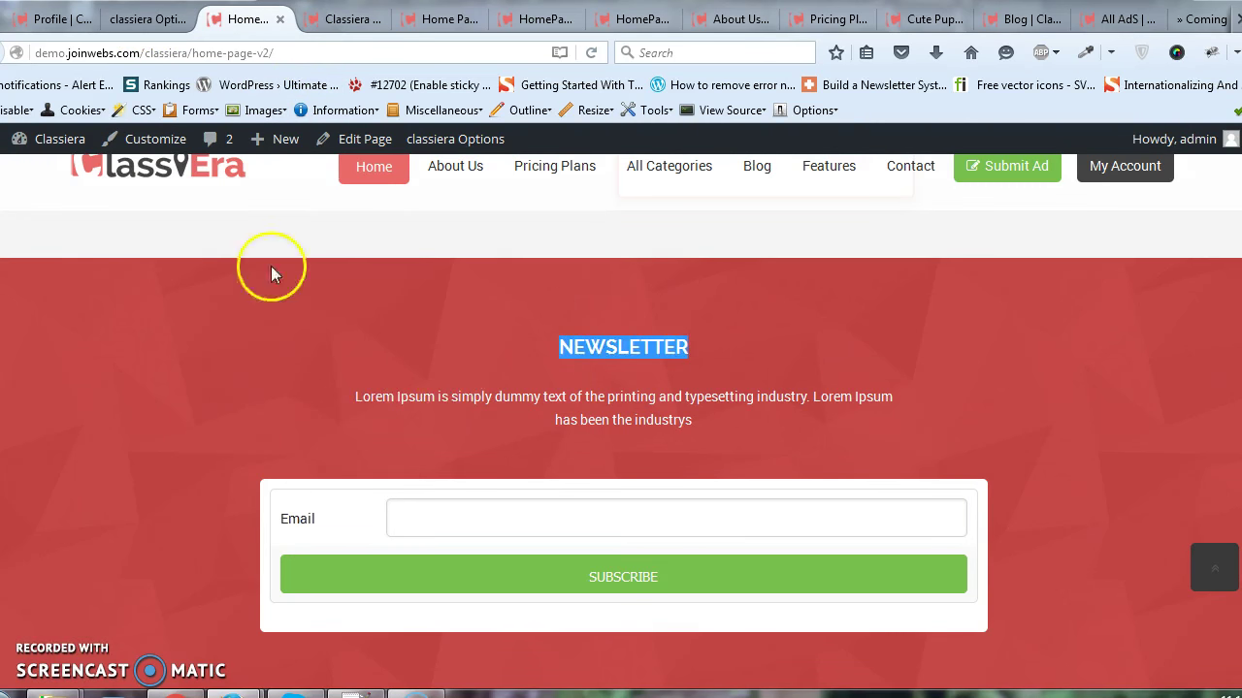
- Highlight the Newsletter Section Title text in the Home settings and compare it with the newsletter heading on Home Page V2
left_click(160, 20)
scroll(459, 330, "down", 3)
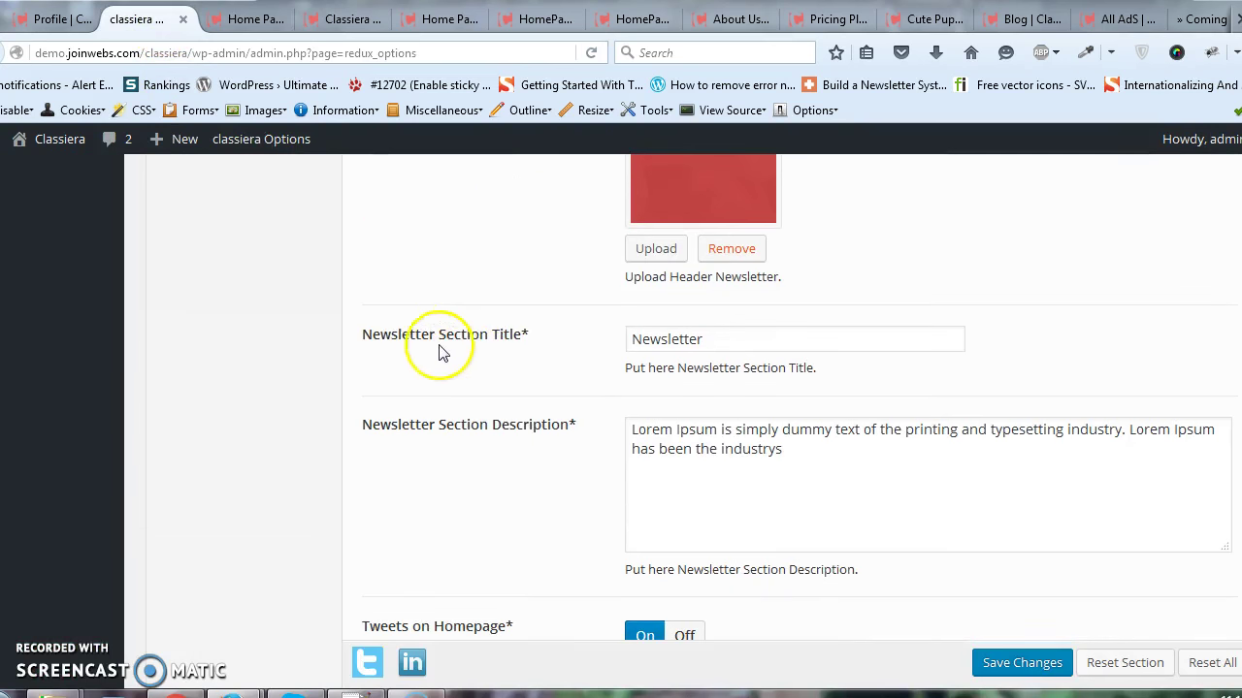
left_click_drag(719, 335, 625, 338)
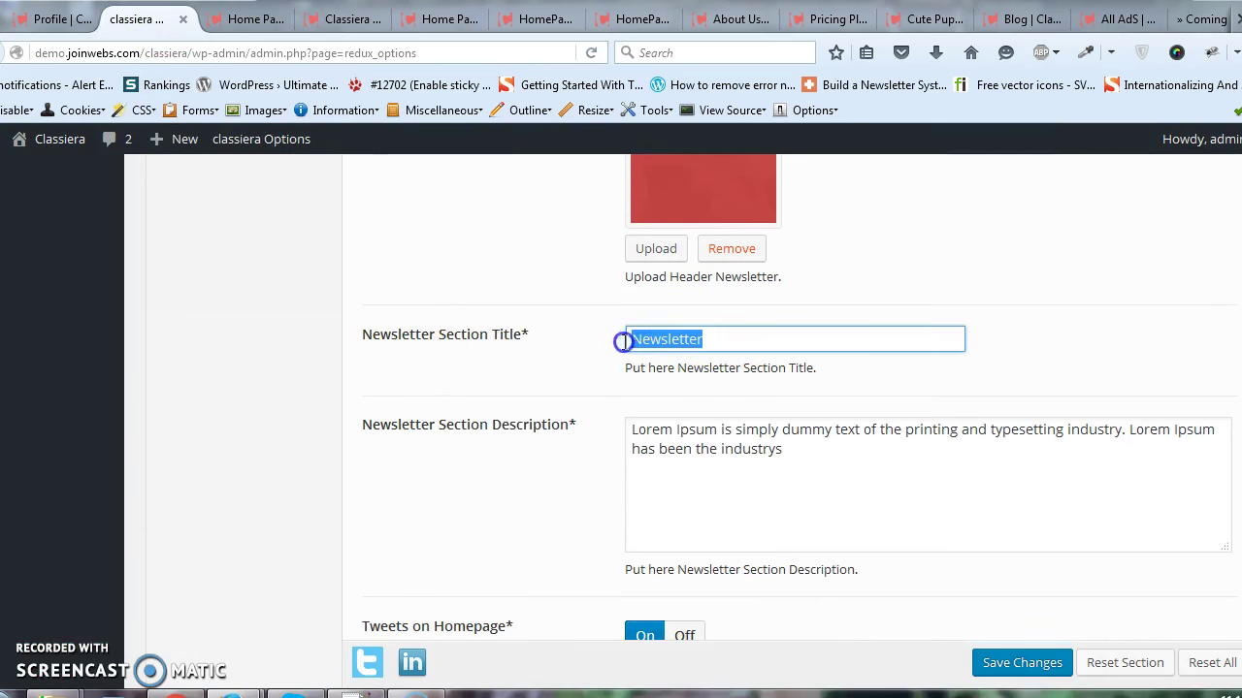
left_click(257, 20)
scroll(530, 409, "down", 2)
scroll(623, 301, "up", 1)
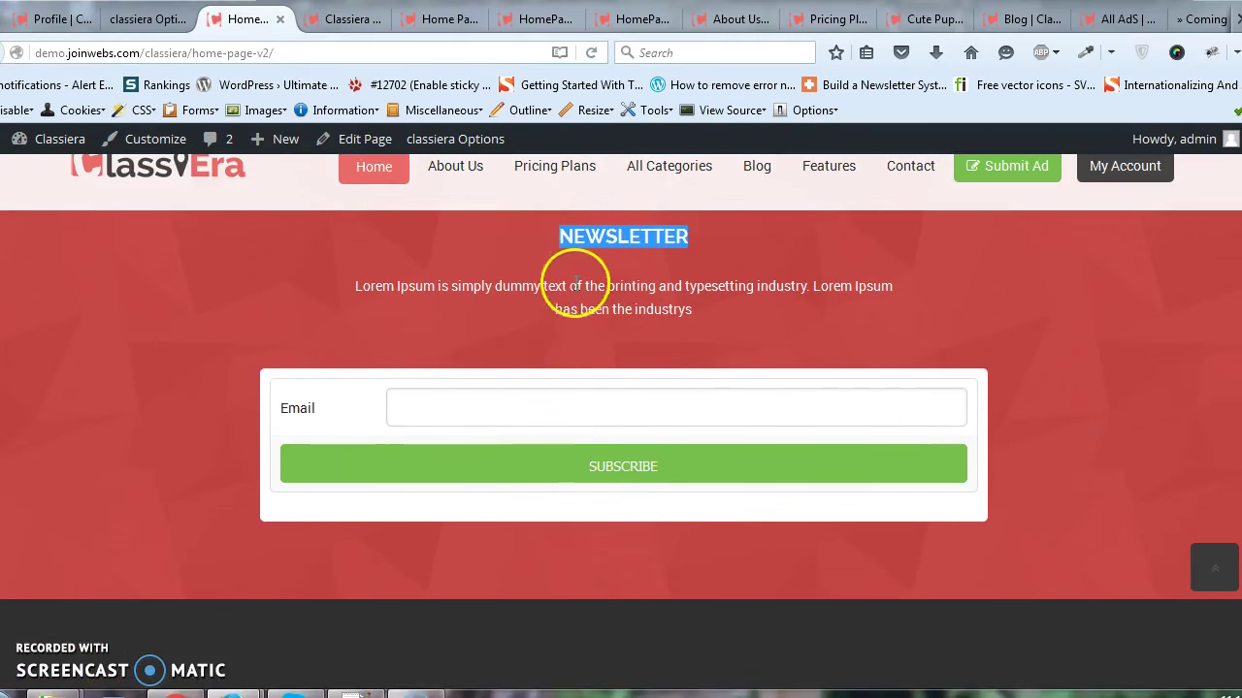
- Compare the Newsletter Section Description field in the Home settings with the newsletter text on Home Page V2
left_click(140, 19)
scroll(499, 343, "down", 2)
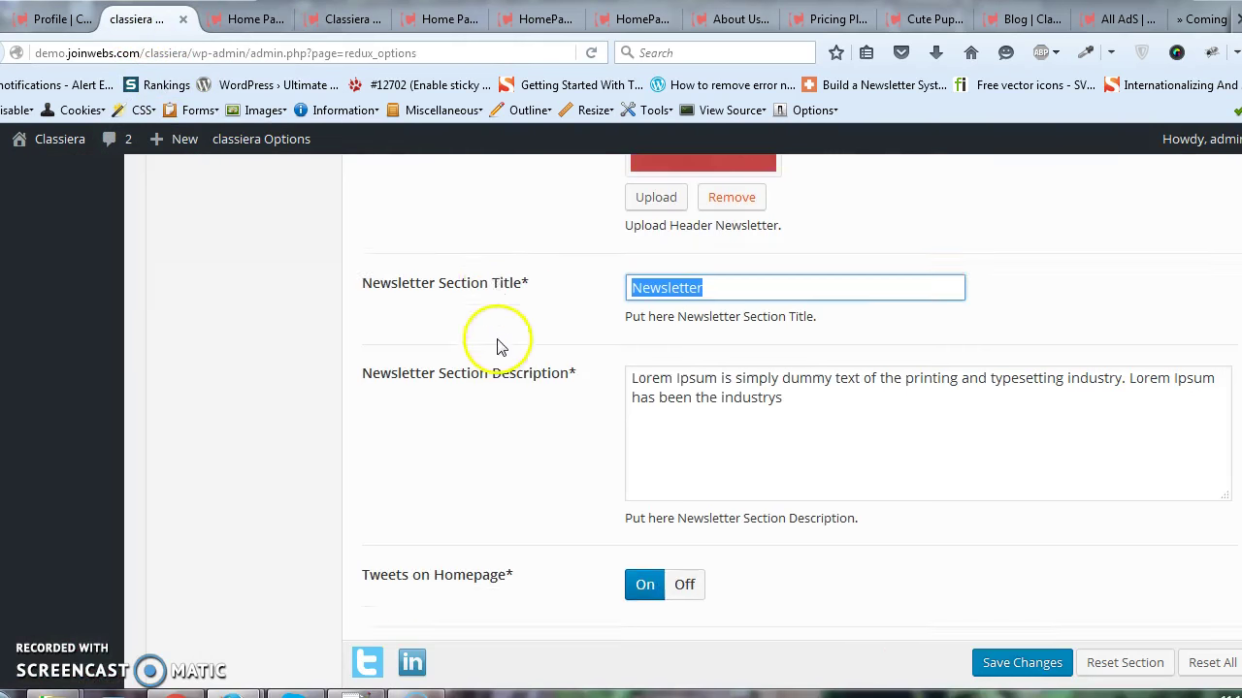
left_click(257, 21)
scroll(615, 383, "down", 2)
scroll(610, 407, "up", 2)
- Review the Tweets on Homepage and HomePage Tweets BG settings and find the recent tweets section on Home Page V3
left_click(136, 21)
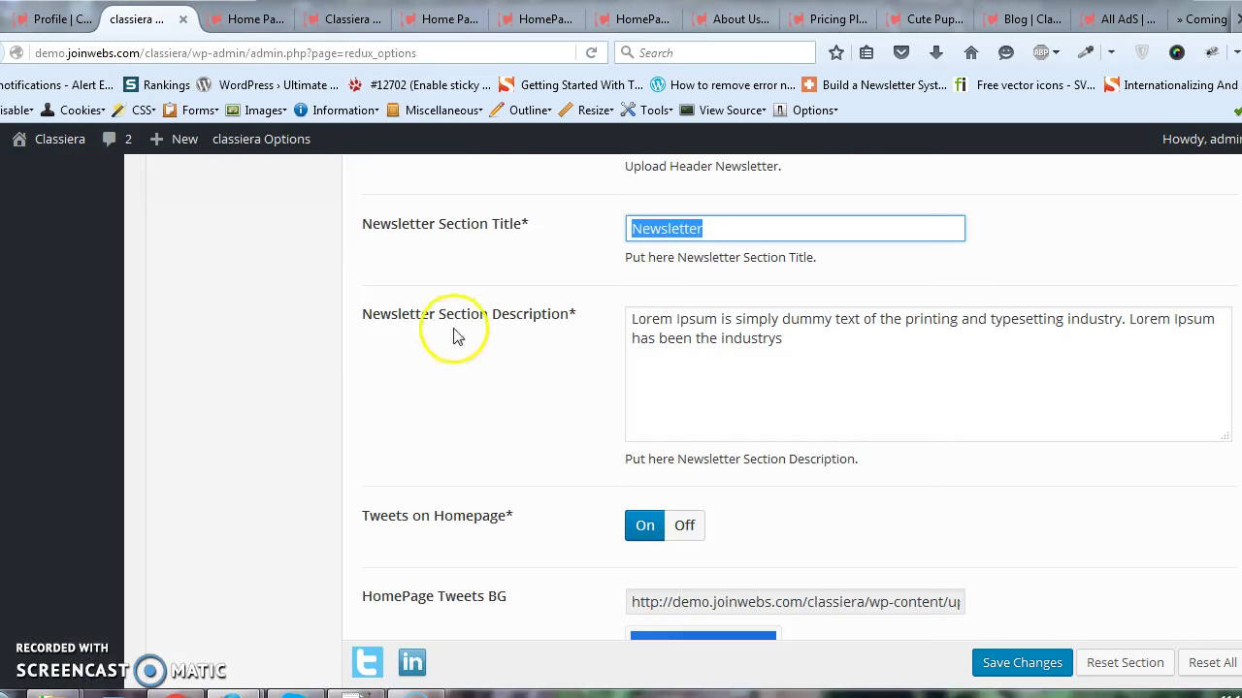
scroll(456, 345, "down", 2)
scroll(512, 395, "down", 2)
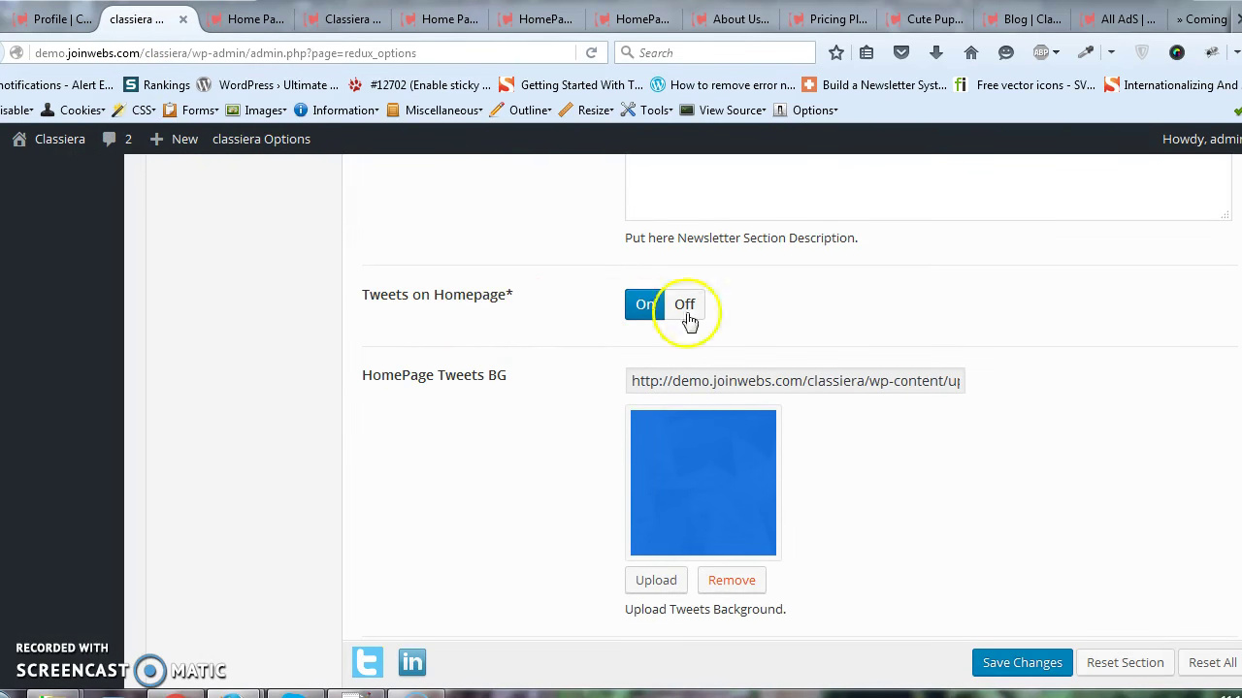
left_click(436, 18)
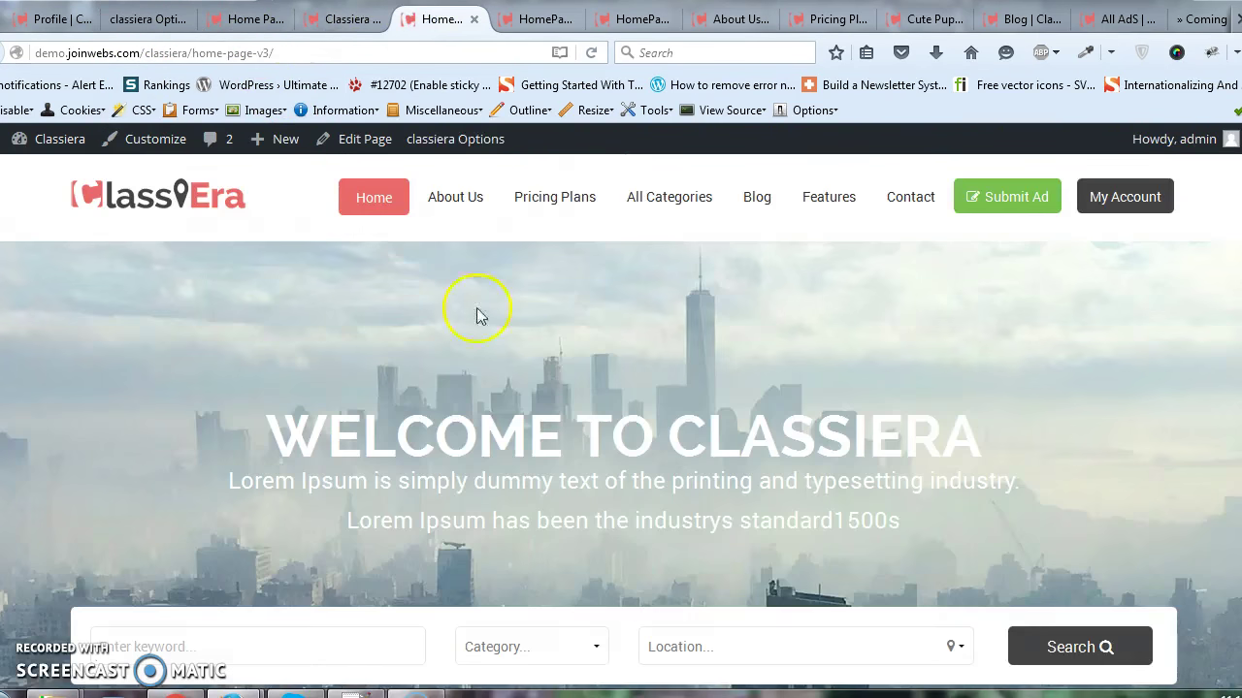
scroll(476, 446, "down", 5)
scroll(475, 446, "down", 15)
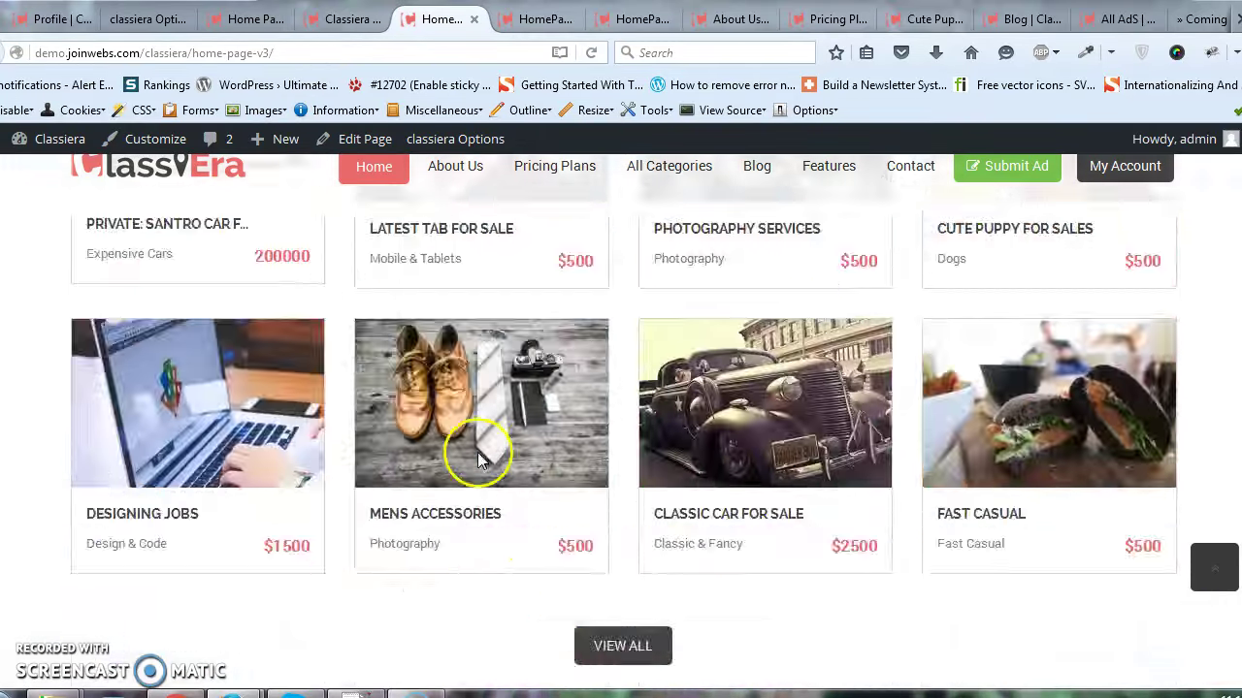
scroll(478, 460, "down", 12)
scroll(480, 456, "up", 3)
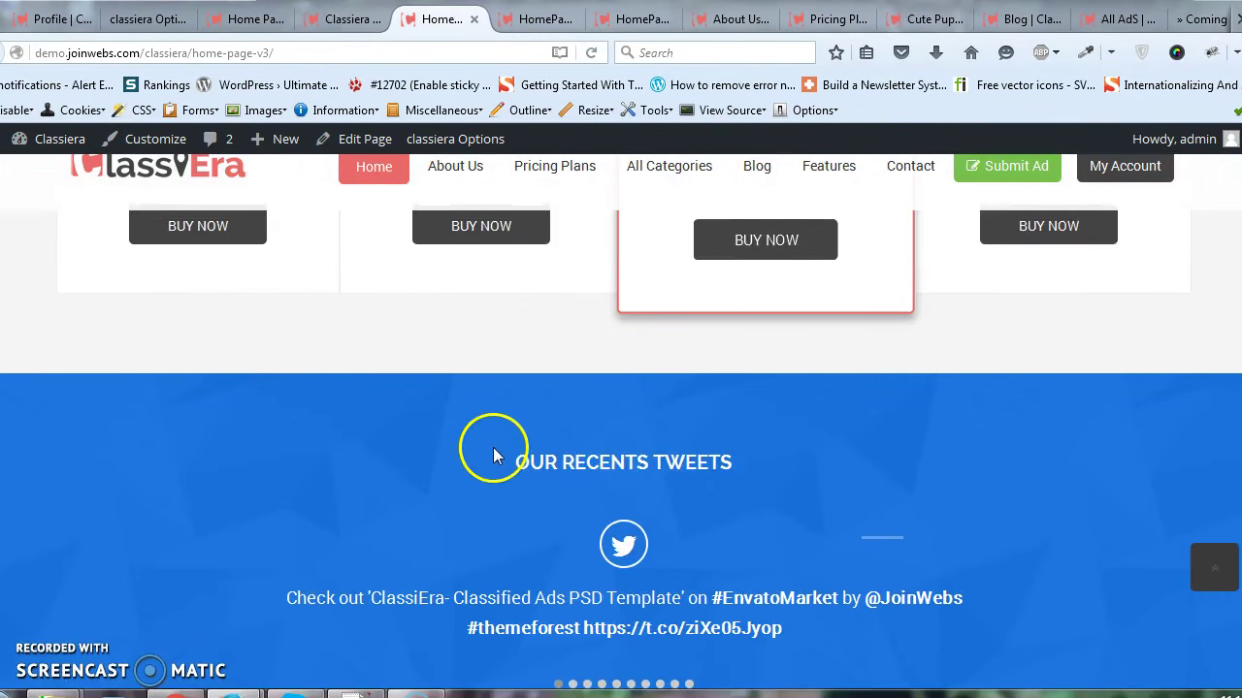
scroll(543, 427, "down", 1)
- Return to the Home settings and review the HomePage Tweets Title and HomePage Header BG fields
left_click(145, 18)
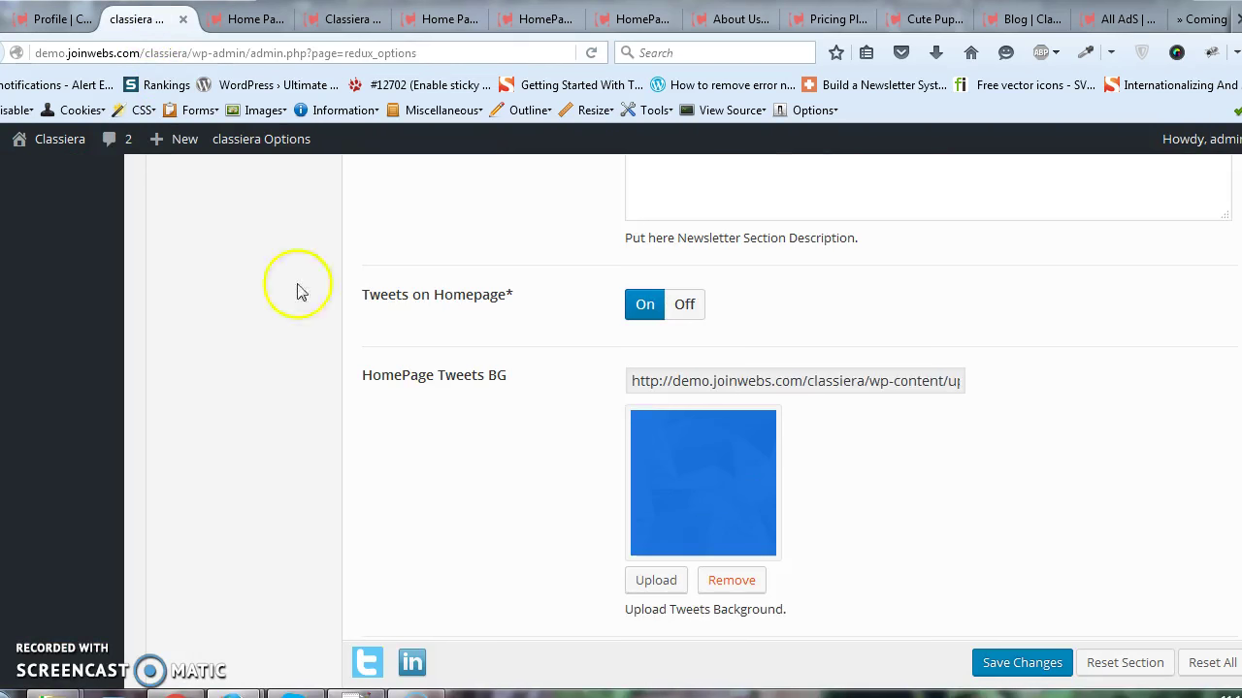
scroll(762, 437, "down", 4)
scroll(762, 441, "down", 3)
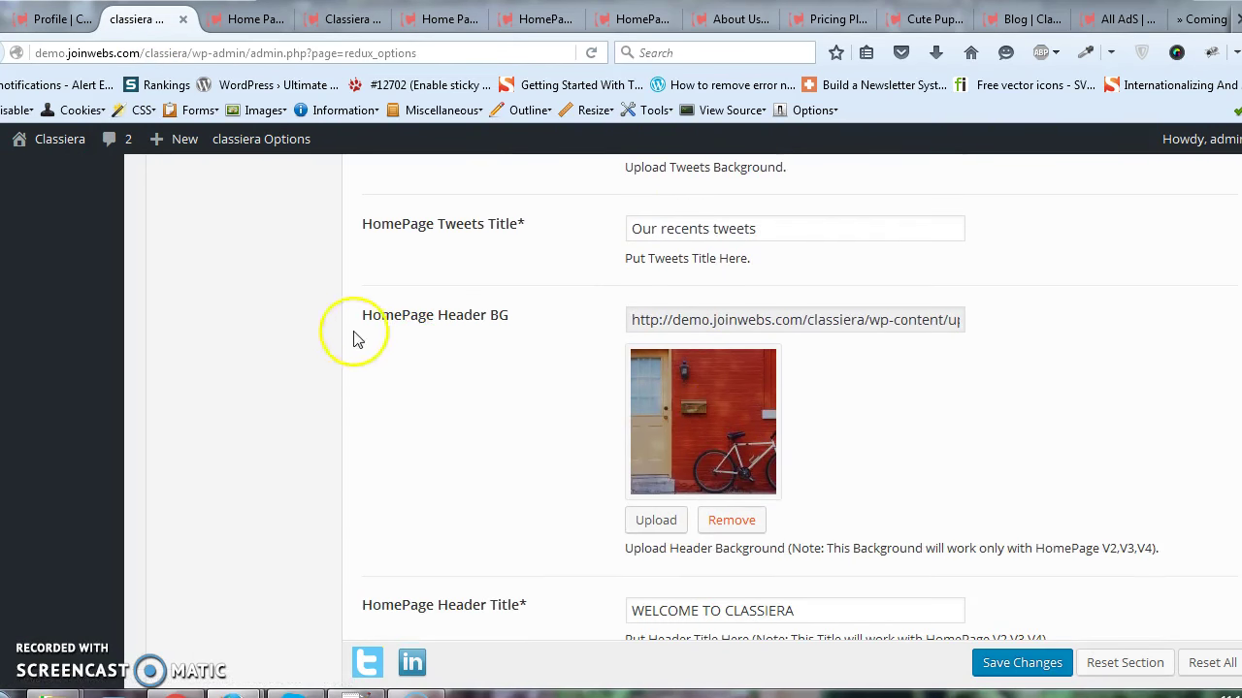
- Compare the header areas of the main homepage, Home Page V3, HomePage V4, the homepage with map and Home Page V2
left_click(340, 18)
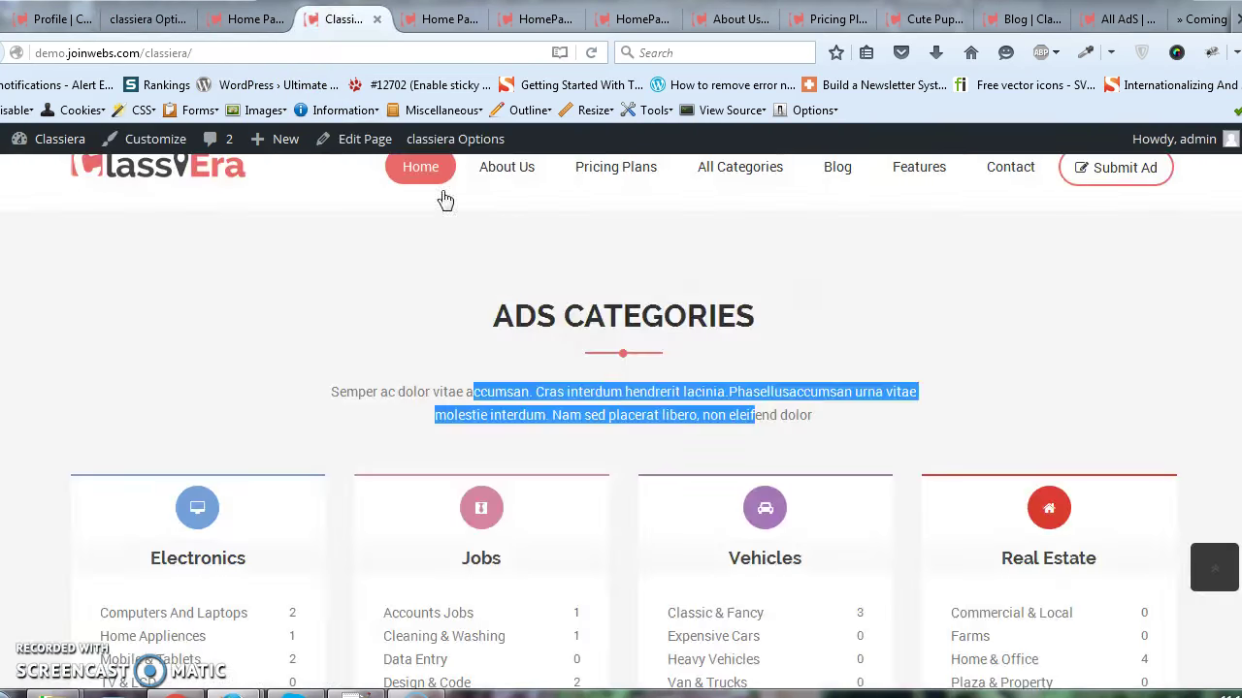
scroll(508, 260, "up", 10)
left_click(443, 18)
scroll(546, 360, "up", 10)
scroll(543, 364, "up", 15)
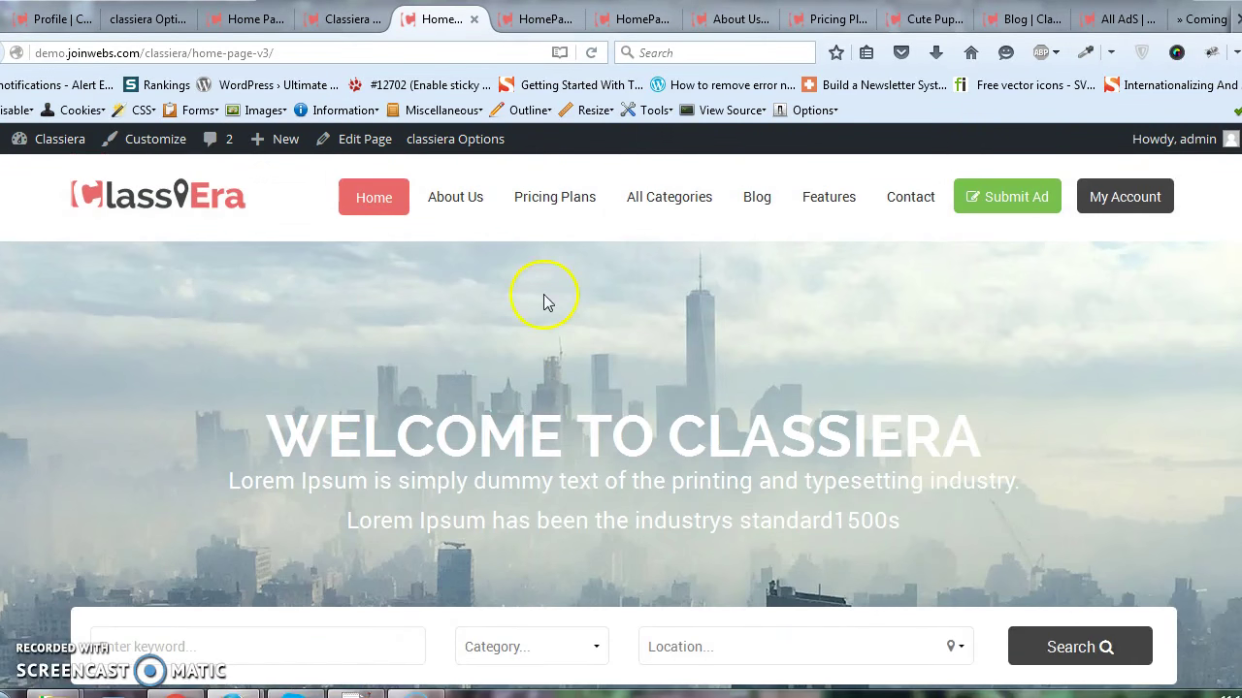
left_click(536, 21)
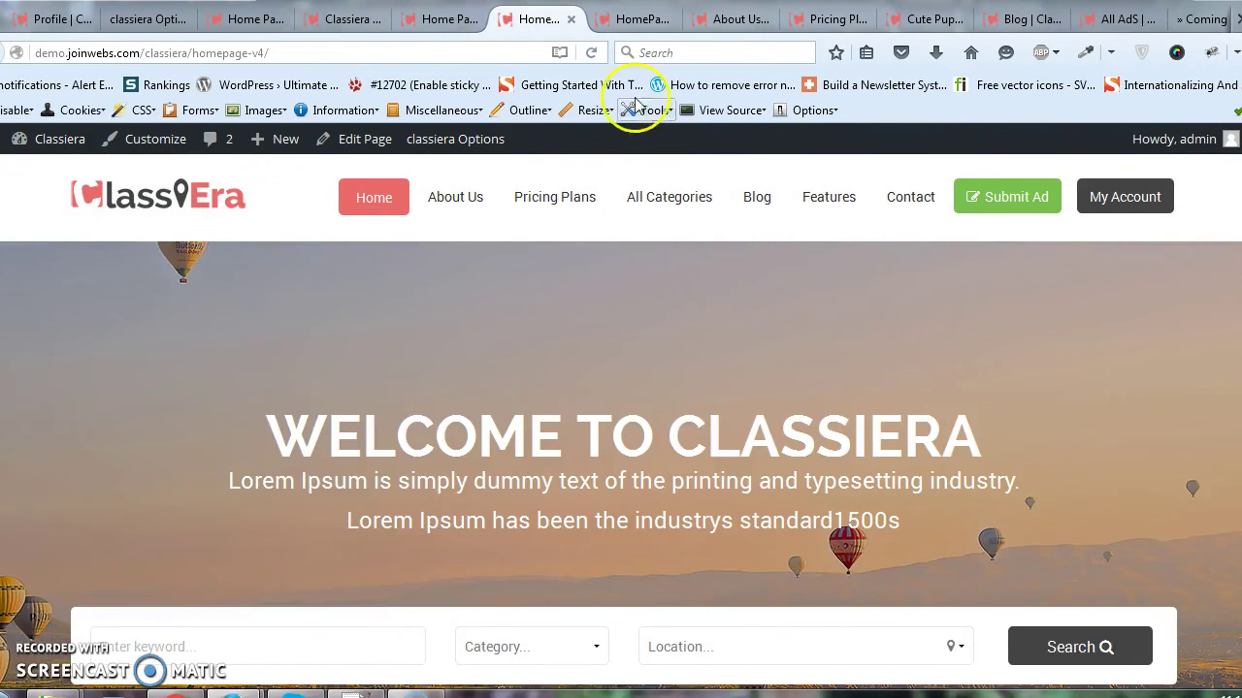
left_click(646, 23)
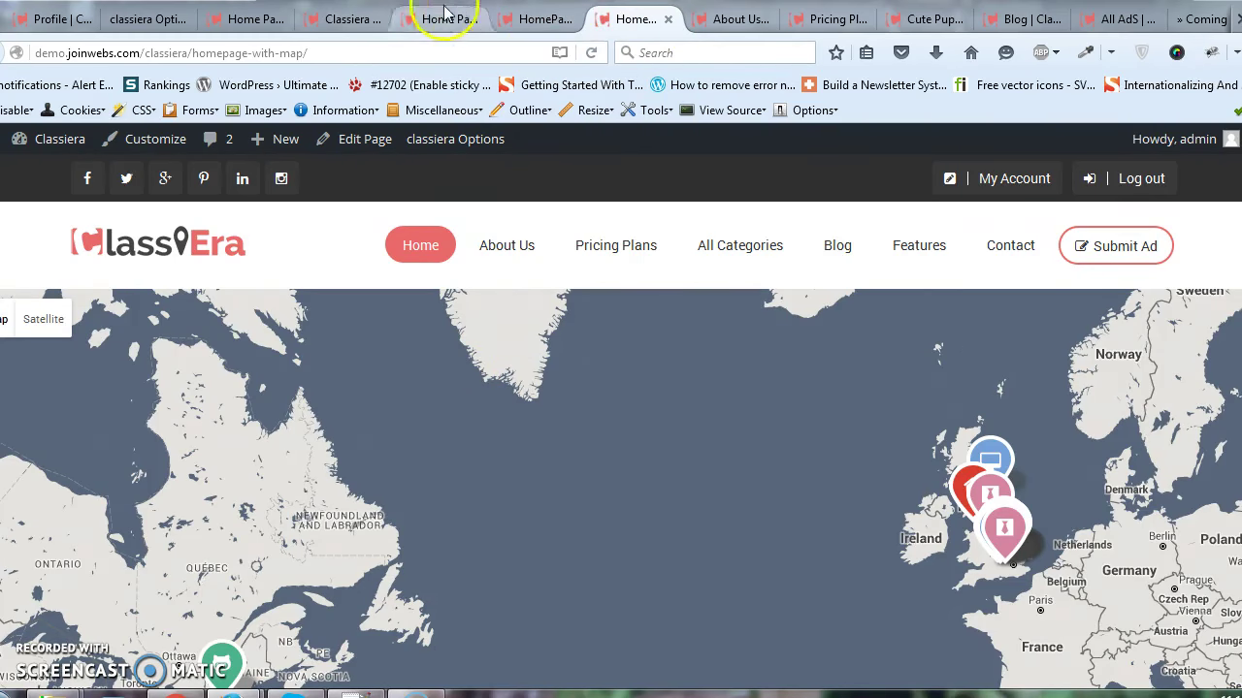
left_click(257, 19)
scroll(378, 320, "up", 15)
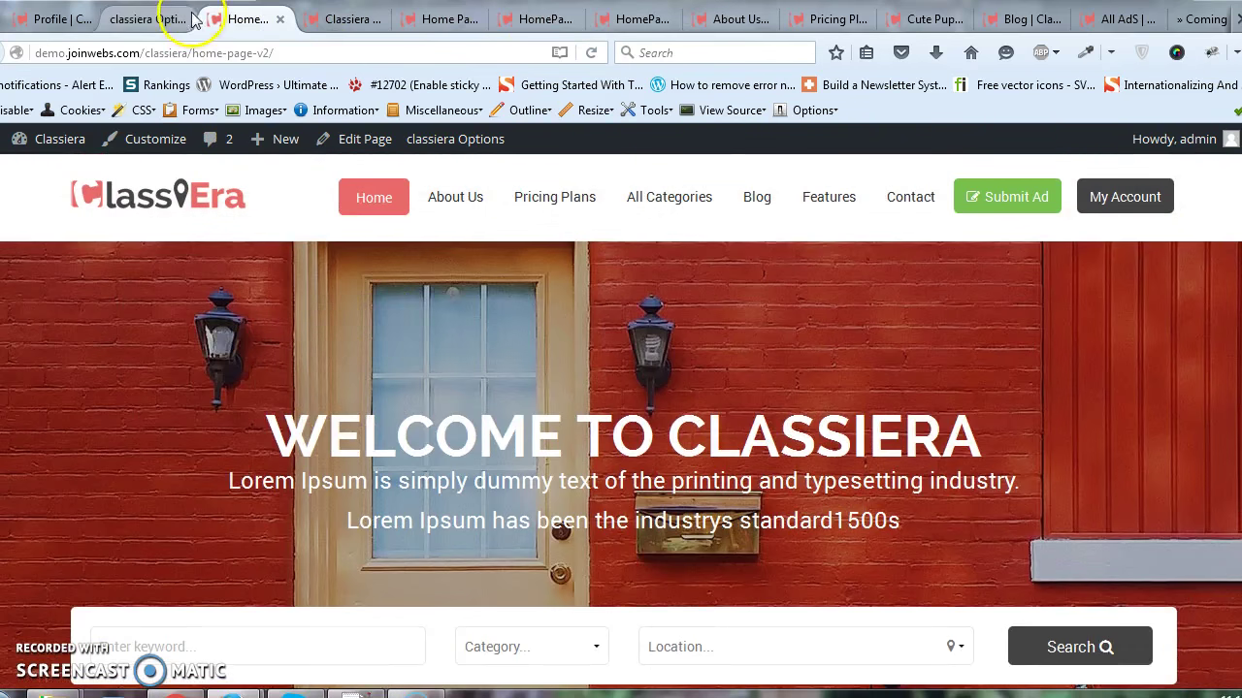
- Review the HomePage Header Title and Description fields and highlight parts of the matching header texts on Home Page V2
left_click(160, 22)
scroll(599, 405, "down", 2)
scroll(592, 406, "down", 1)
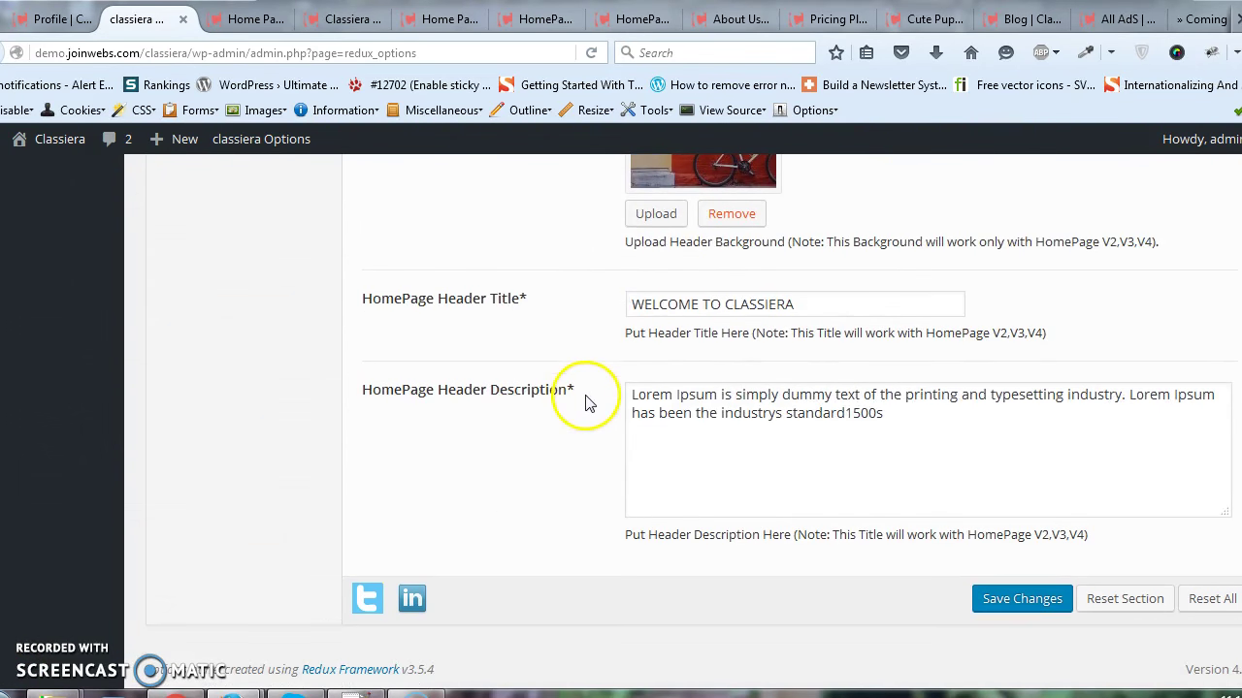
left_click(264, 21)
left_click_drag(264, 432, 939, 407)
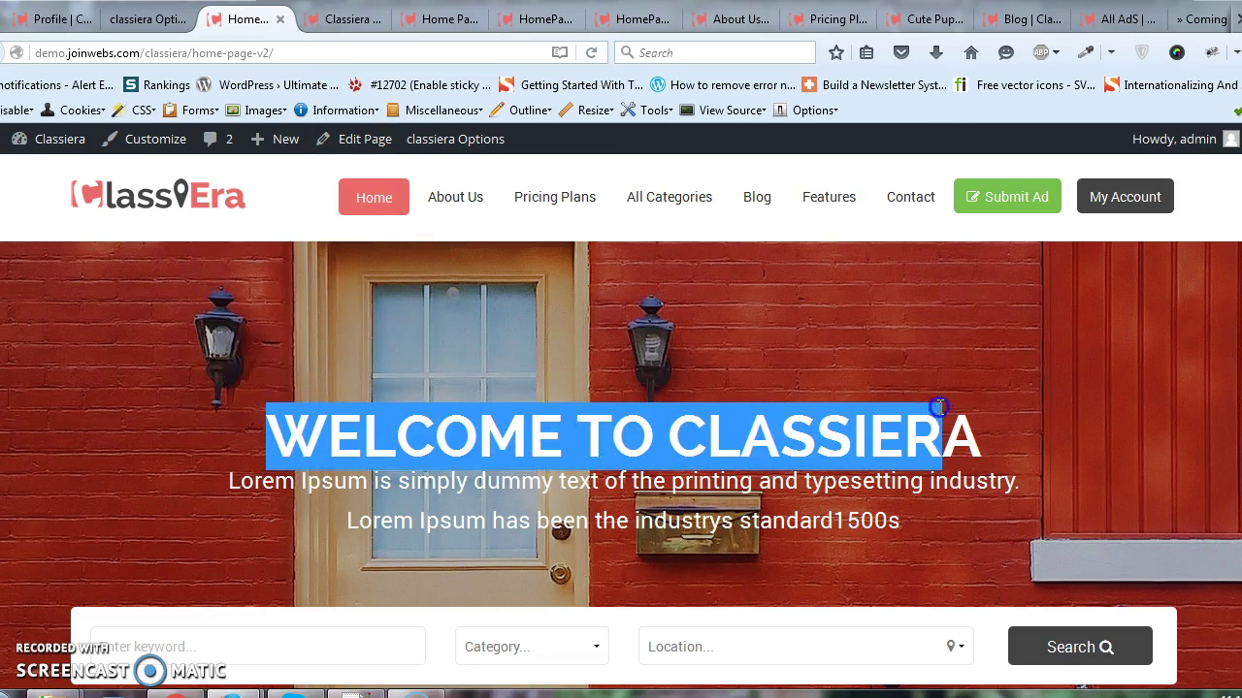
left_click_drag(509, 456, 680, 515)
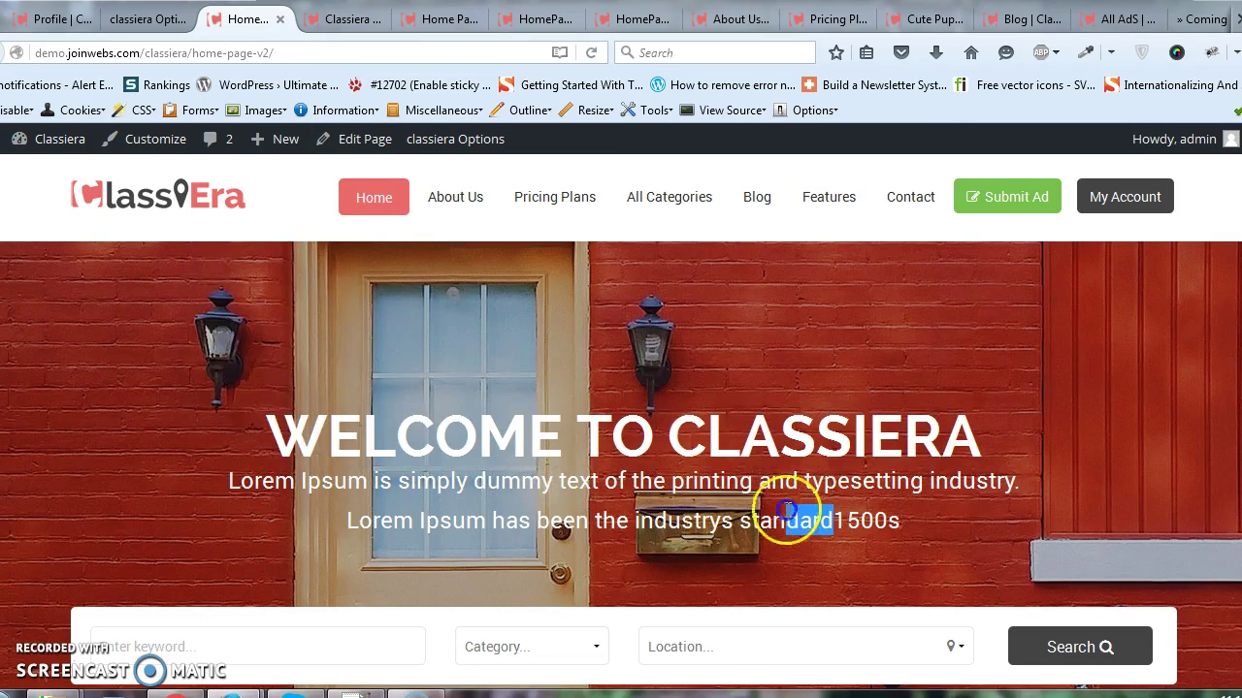
left_click_drag(829, 521, 473, 482)
- Open the Home Blocks Settings in the theme options and review the homepage advantage fields through Advantage First Description
left_click(145, 19)
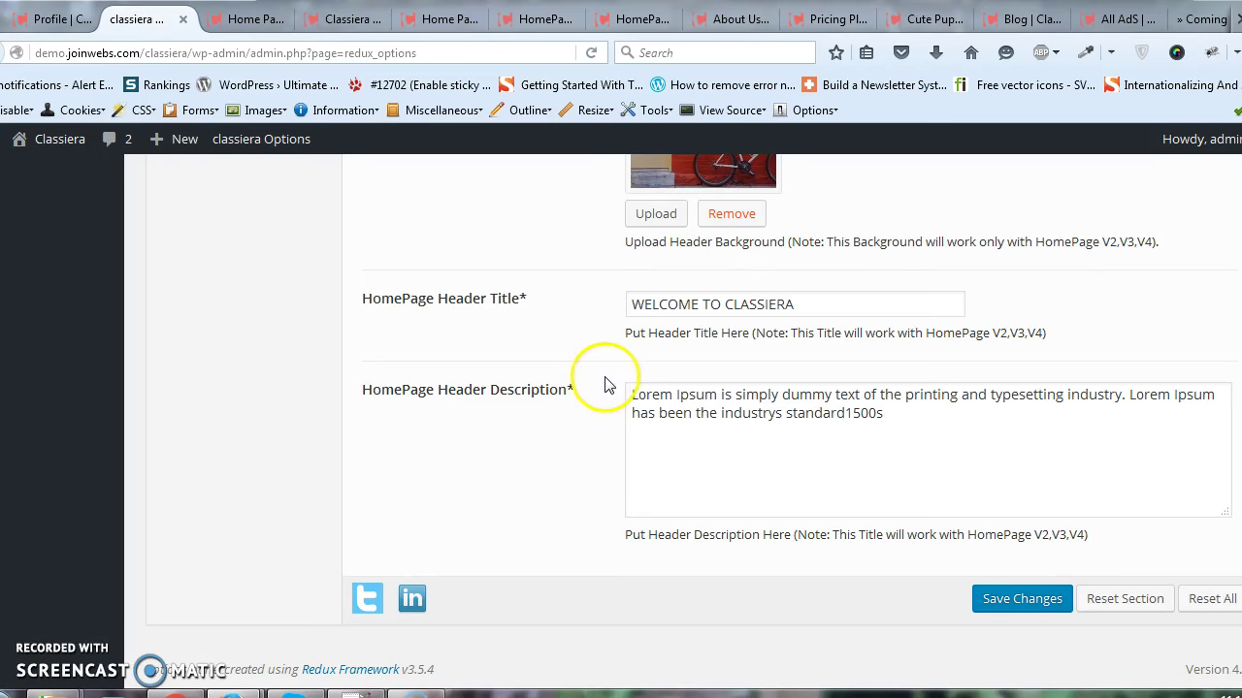
scroll(604, 385, "up", 20)
scroll(583, 391, "up", 2)
left_click(278, 388)
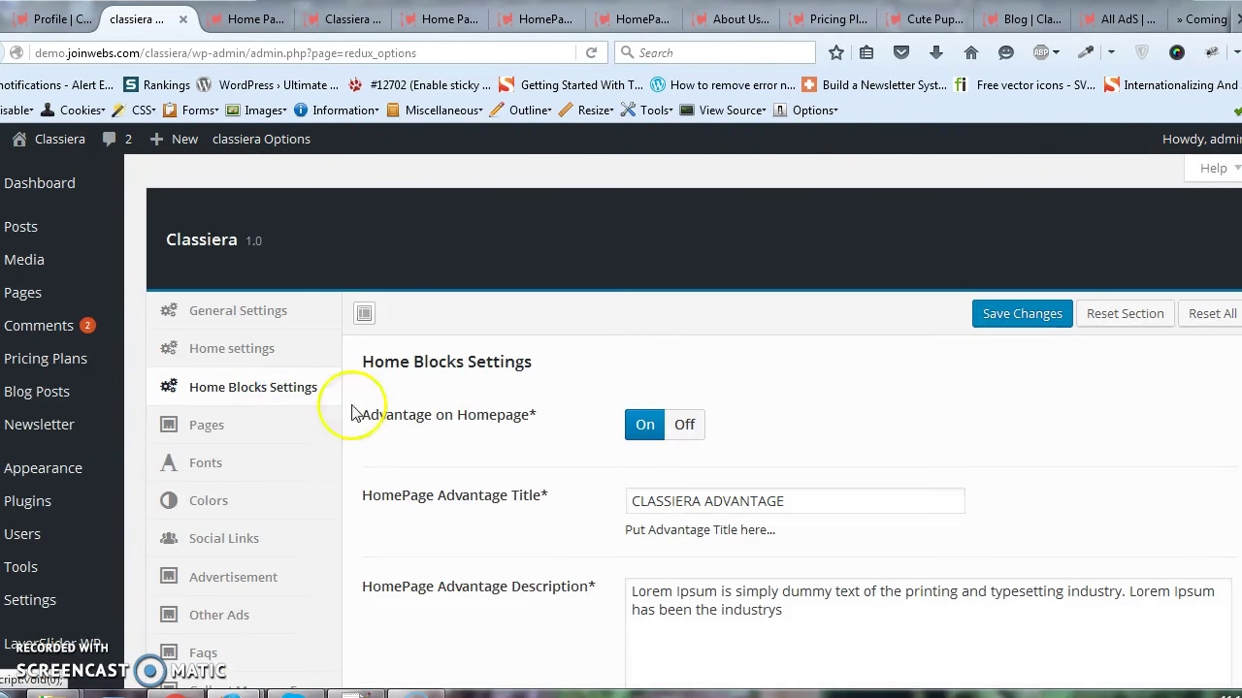
scroll(549, 421, "down", 2)
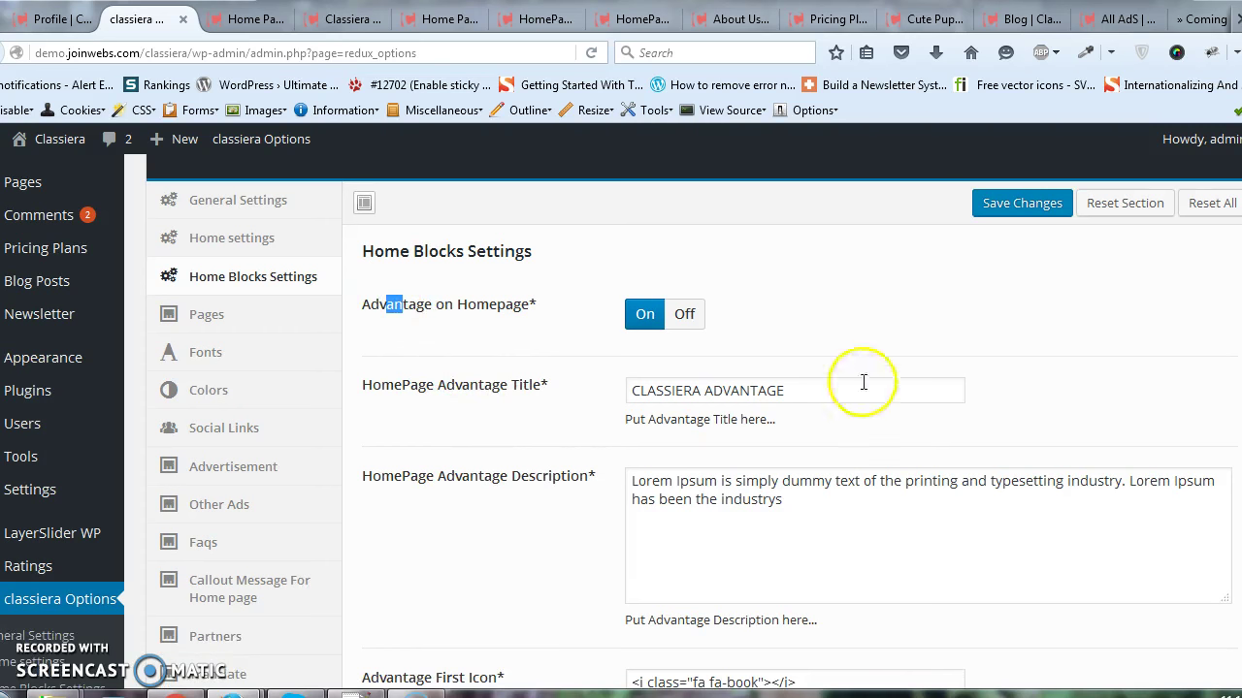
scroll(747, 336, "down", 6)
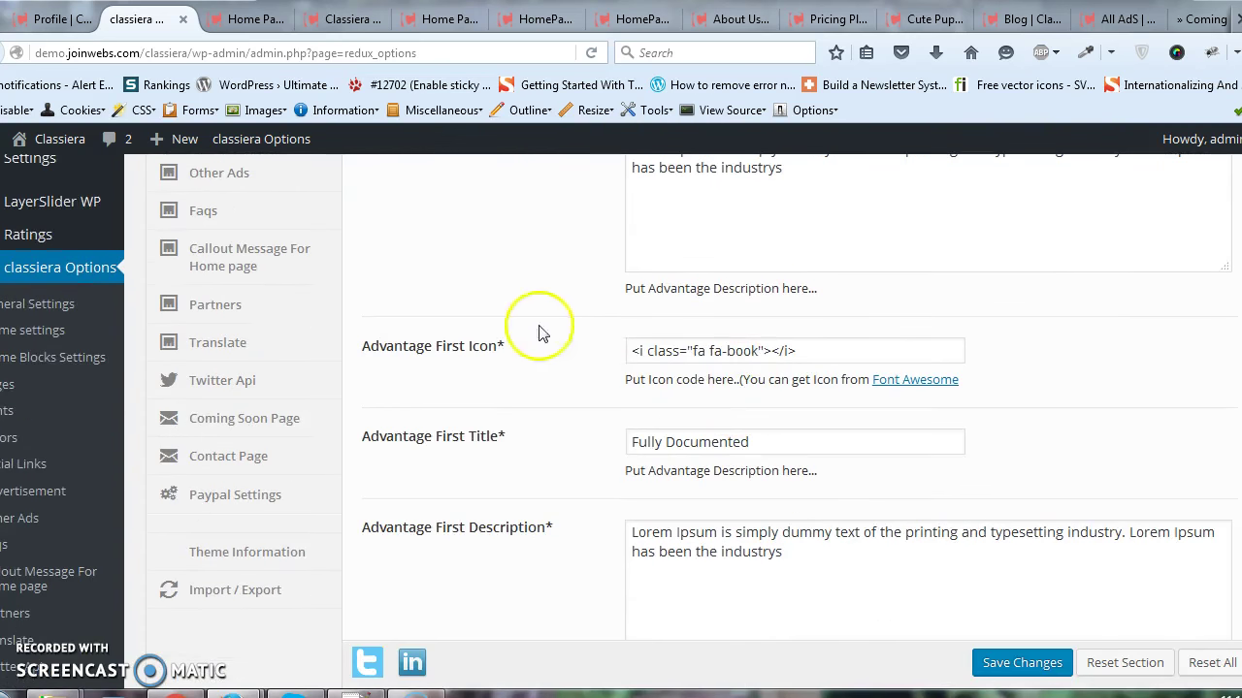
scroll(679, 398, "down", 2)
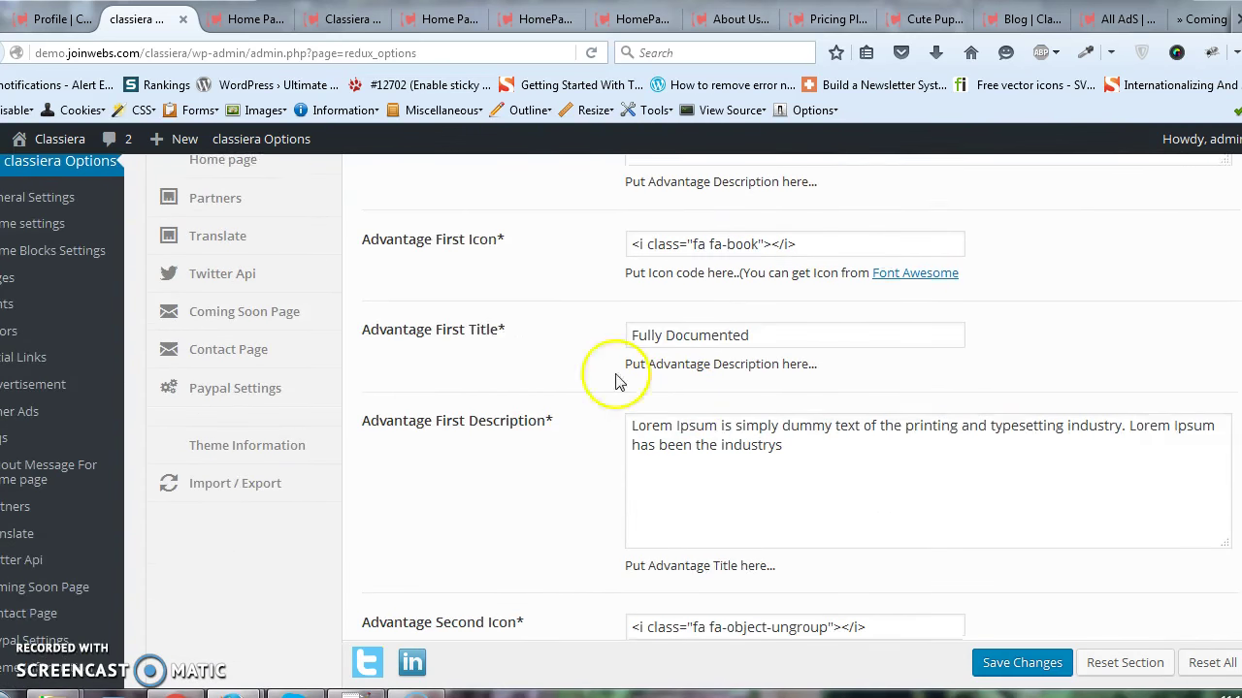
- Review the Advantage Second icon, title and description fields and look for the advantage block on Home Page V2
scroll(692, 375, "down", 10)
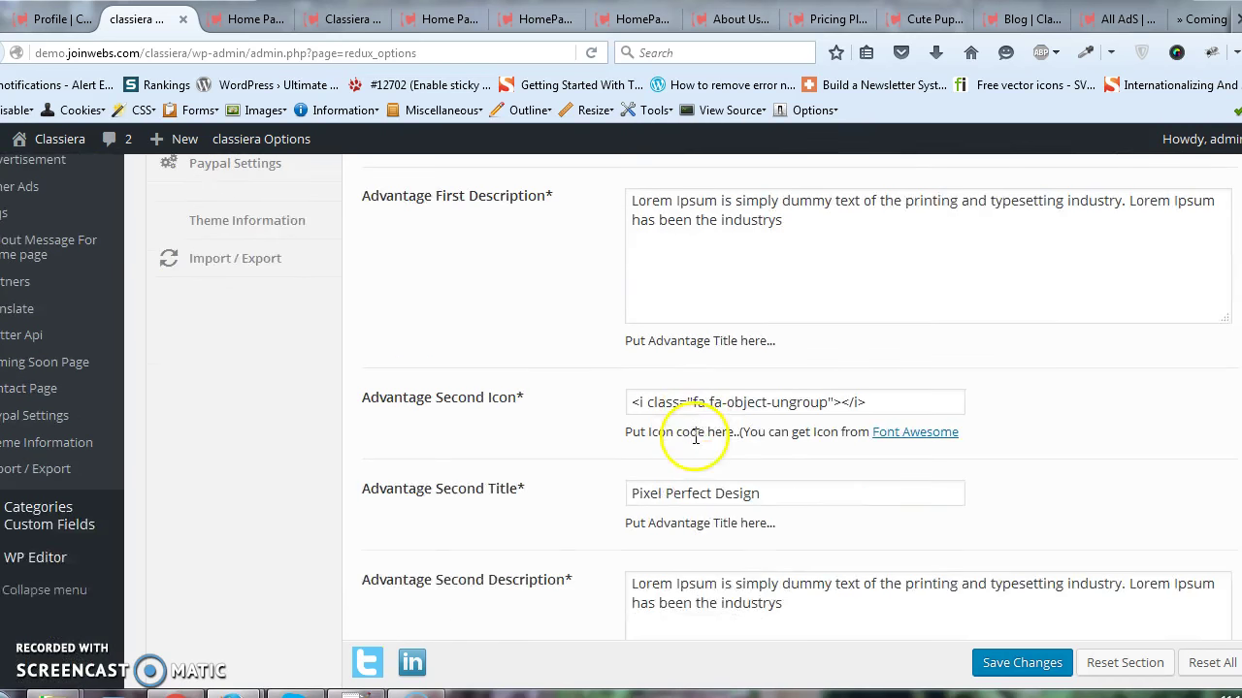
left_click(299, 23)
scroll(472, 396, "down", 15)
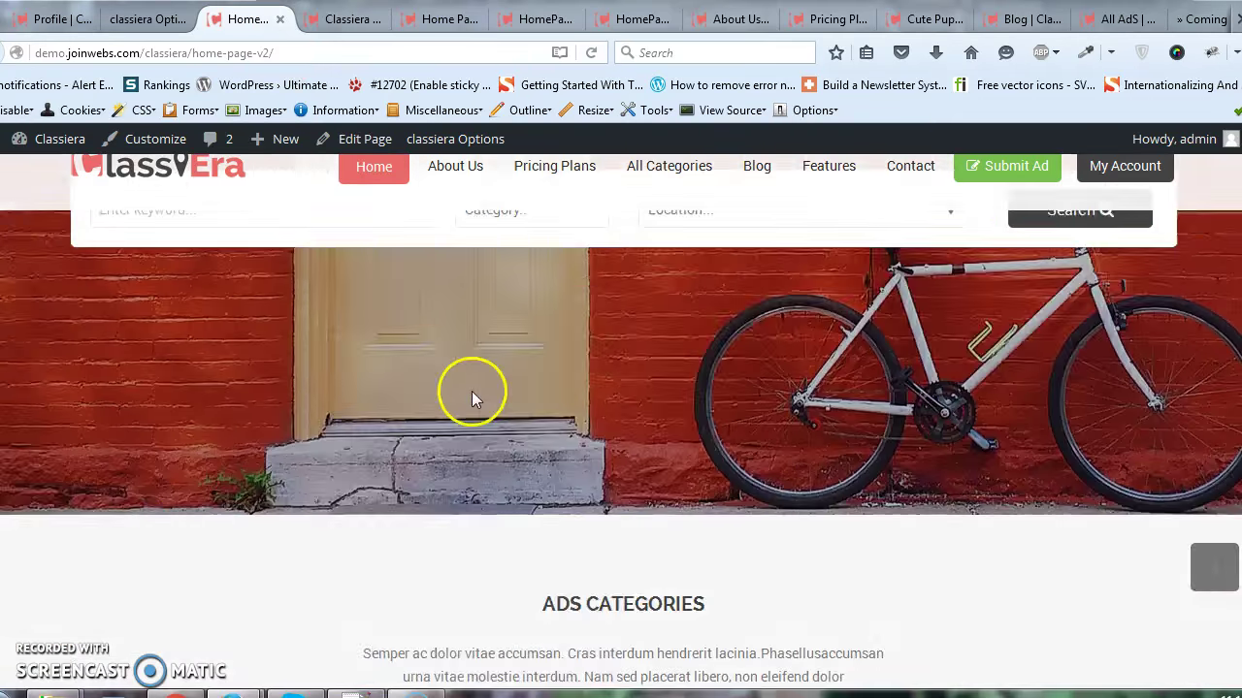
scroll(475, 403, "down", 20)
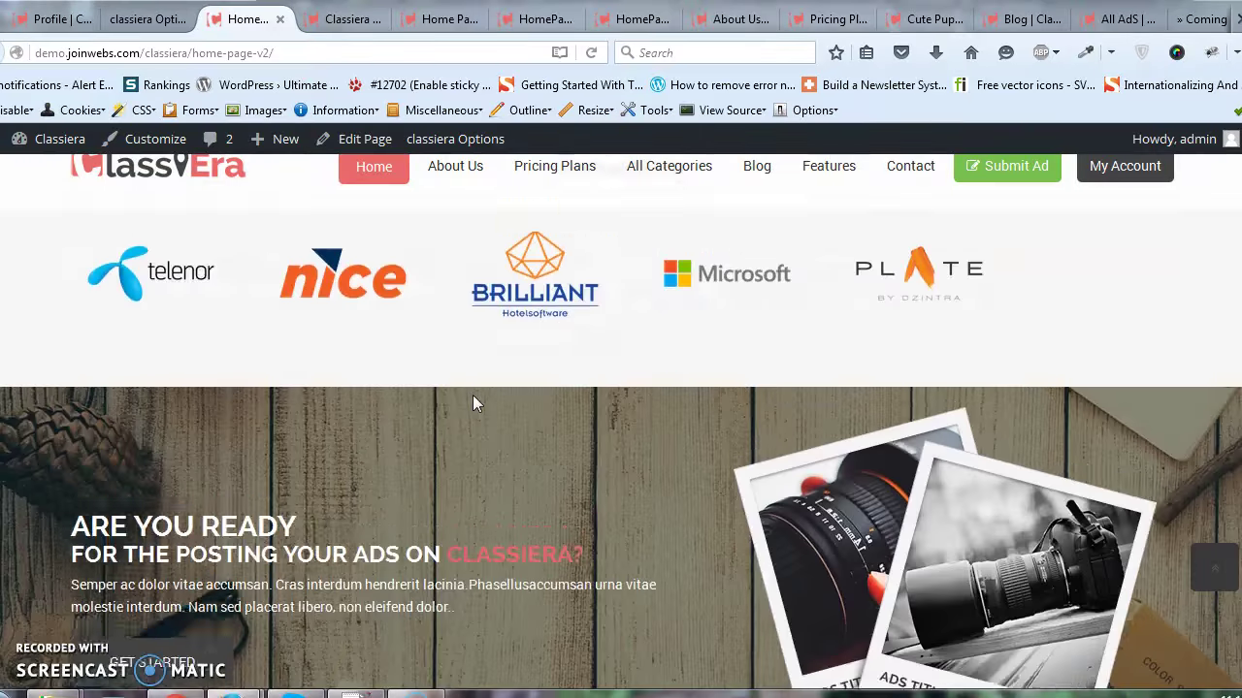
scroll(472, 403, "down", 10)
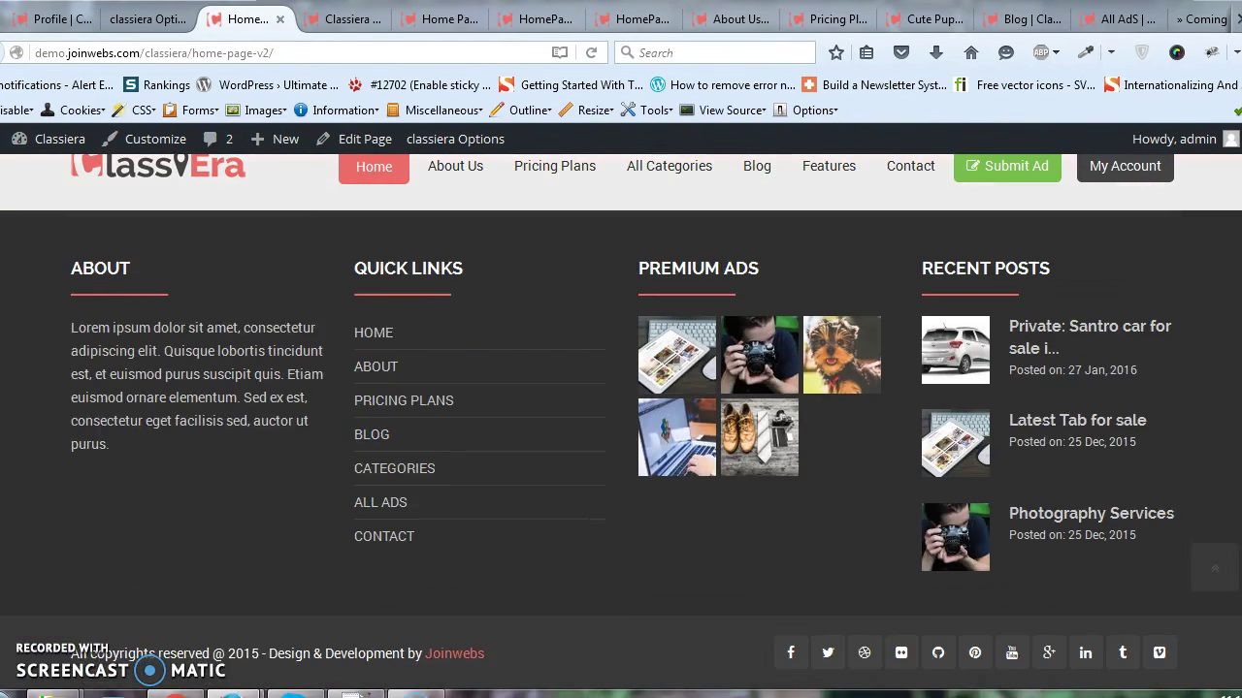
- Examine the Classiera Advantage block on Home Page V3, from the first advantage items down to the pricing plans
left_click(466, 20)
scroll(494, 365, "down", 20)
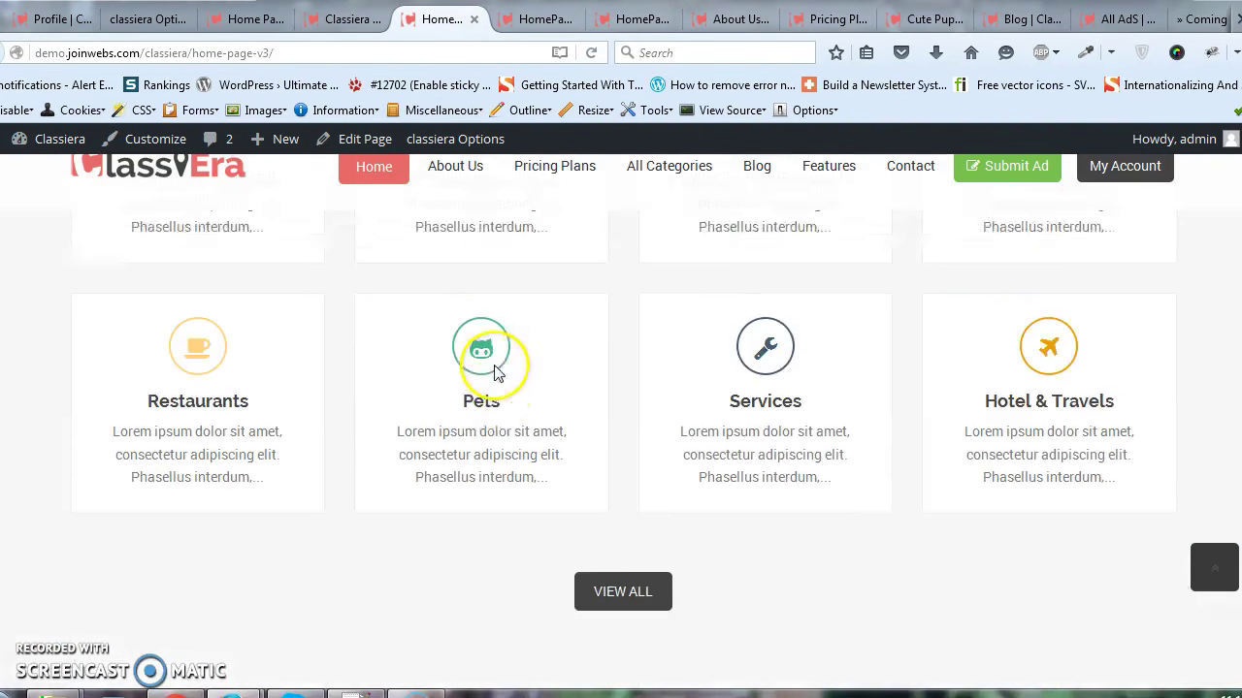
scroll(493, 365, "down", 5)
scroll(494, 365, "up", 5)
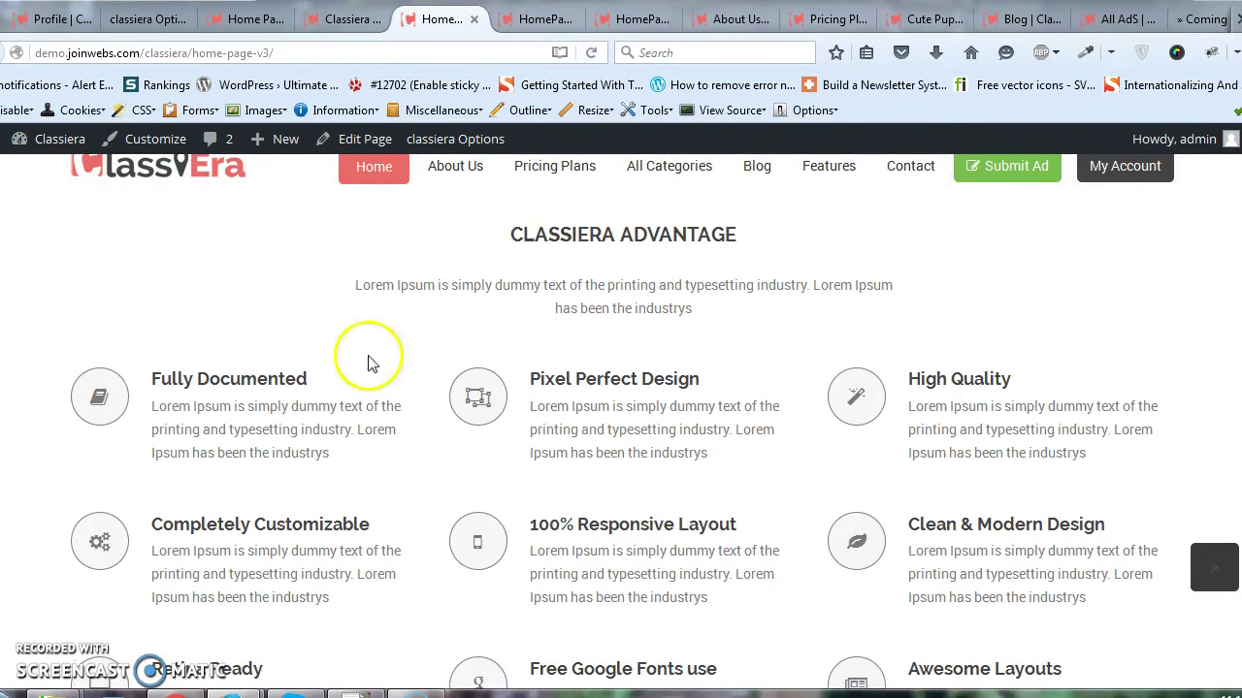
scroll(359, 403, "down", 10)
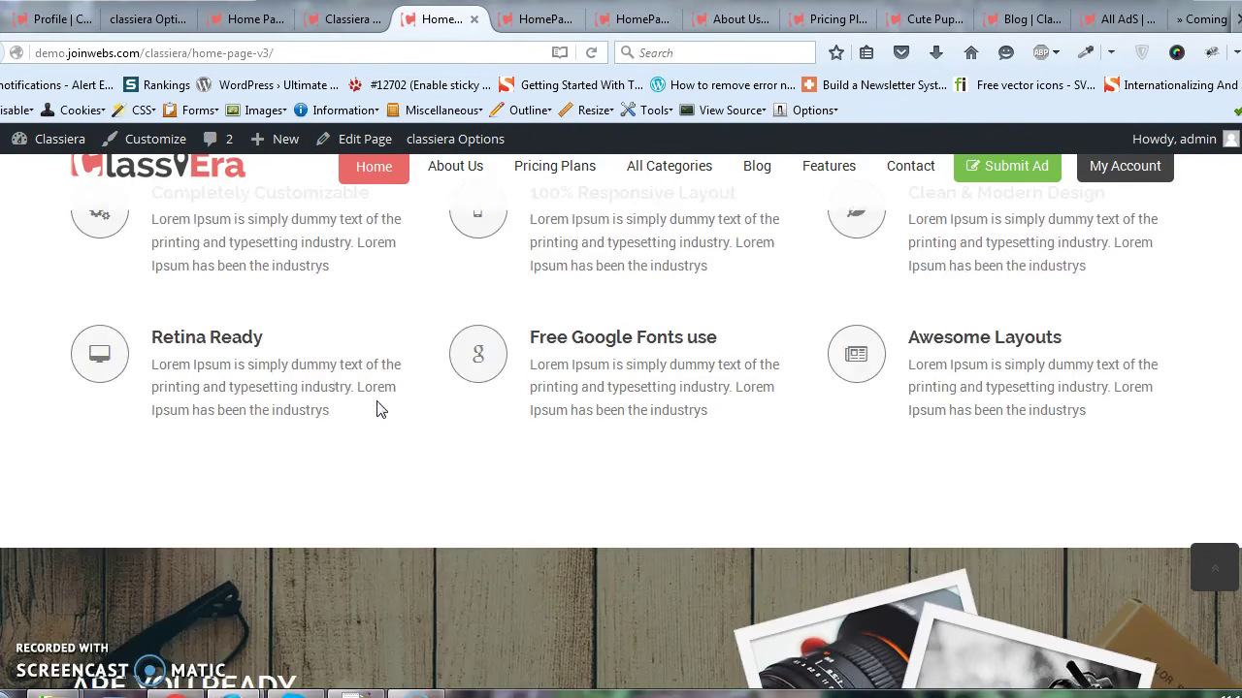
scroll(377, 407, "down", 10)
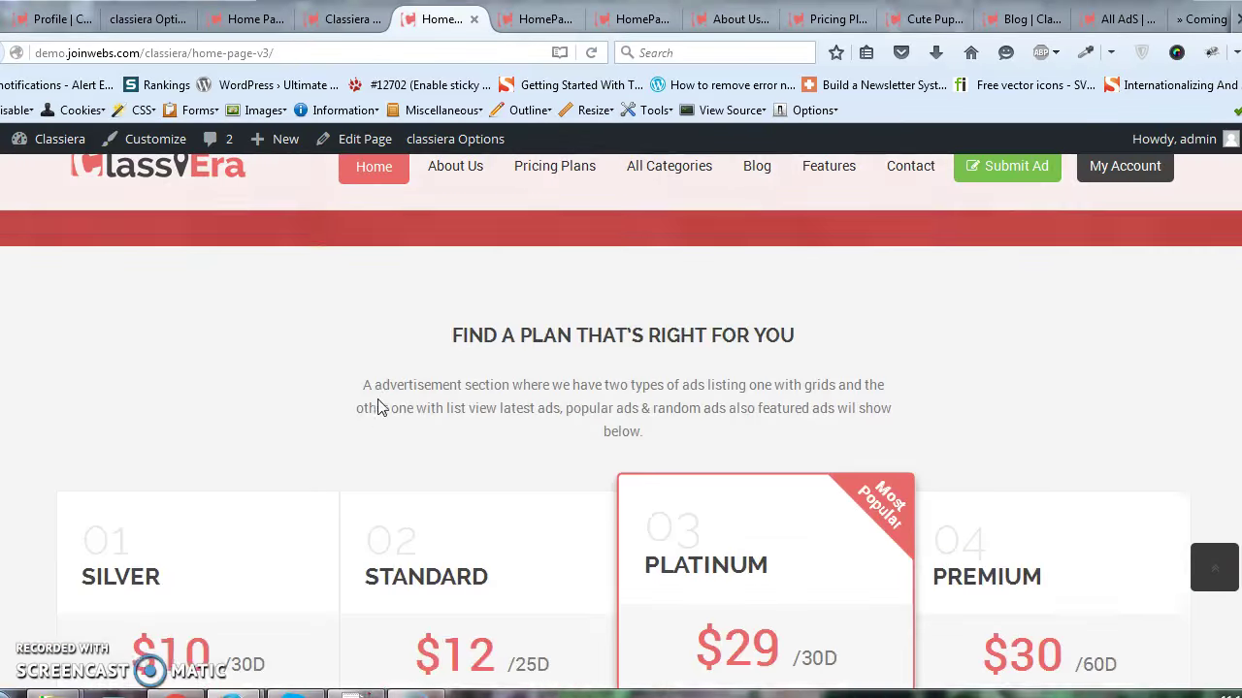
- Highlight the ADS Items counter in the ads advertisements block of Home Page V3
scroll(177, 460, "up", 7)
scroll(182, 374, "down", 2)
left_click_drag(182, 373, 327, 436)
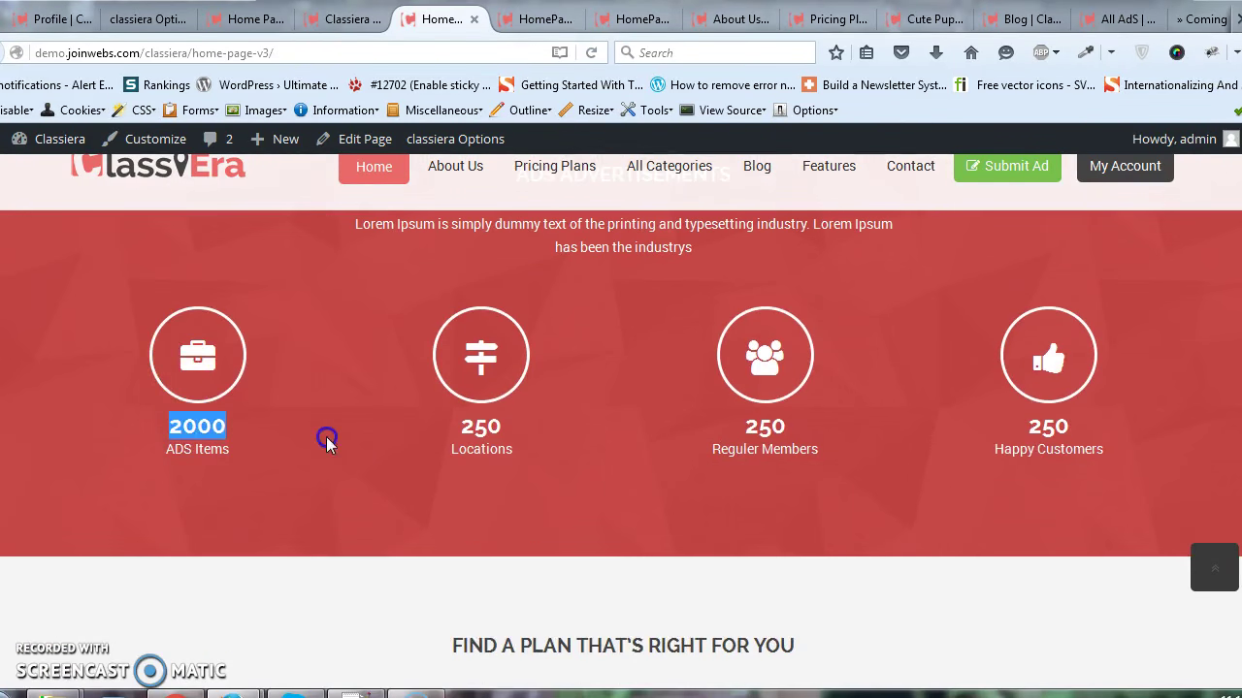
scroll(382, 416, "down", 5)
- Return to the Home Blocks Settings and review the remaining fields down to Homepage V4 Process Fourth Description
left_click(148, 19)
scroll(532, 380, "down", 15)
scroll(601, 388, "down", 20)
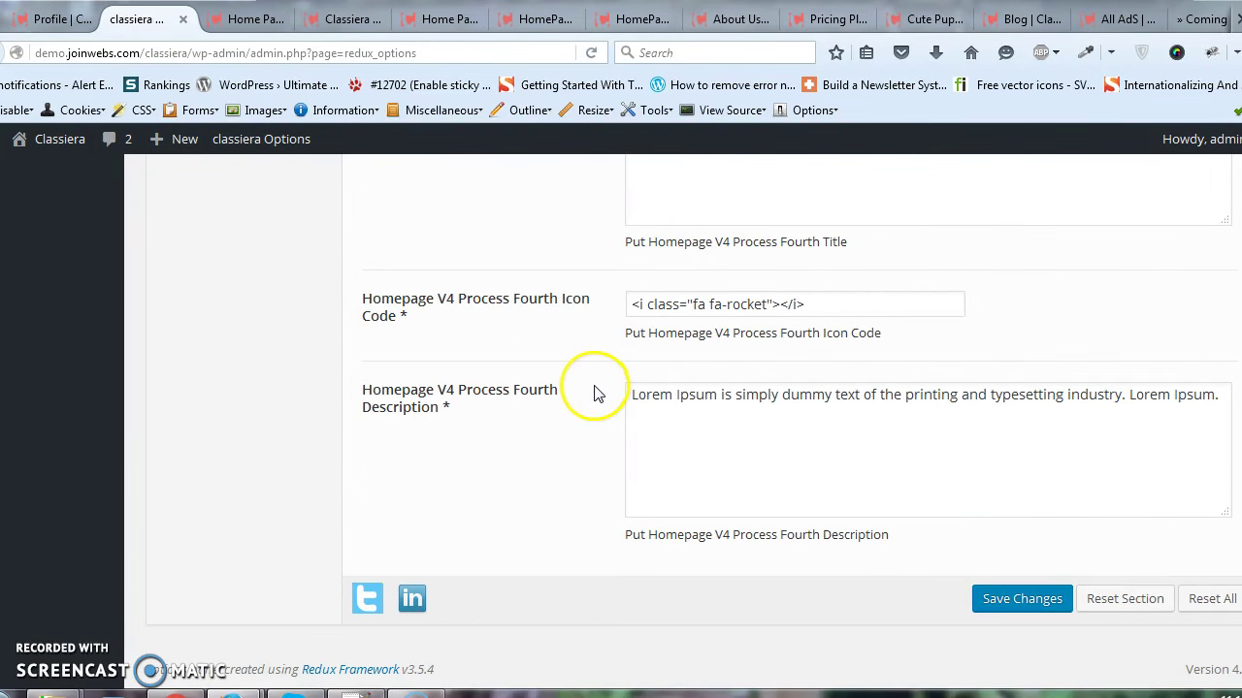
scroll(595, 393, "up", 20)
scroll(596, 394, "up", 12)
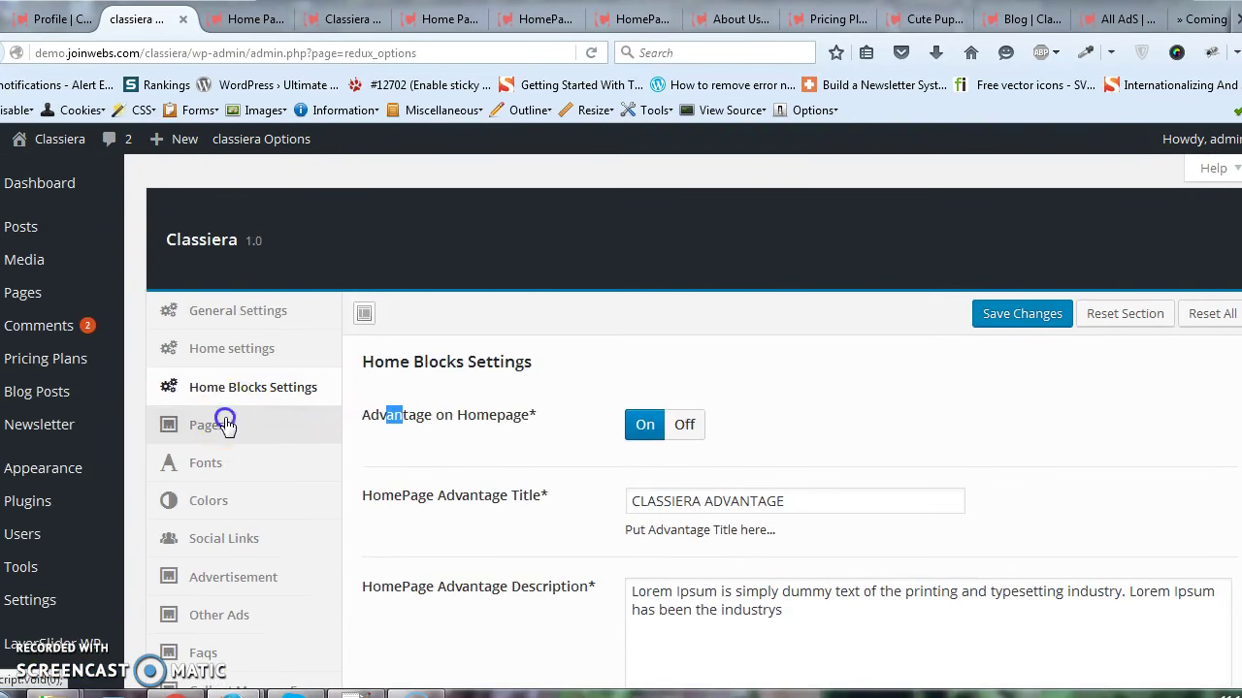
- Review the page URL fields in the Pages settings and the heading font options in the Fonts settings
left_click(225, 425)
scroll(615, 379, "down", 2)
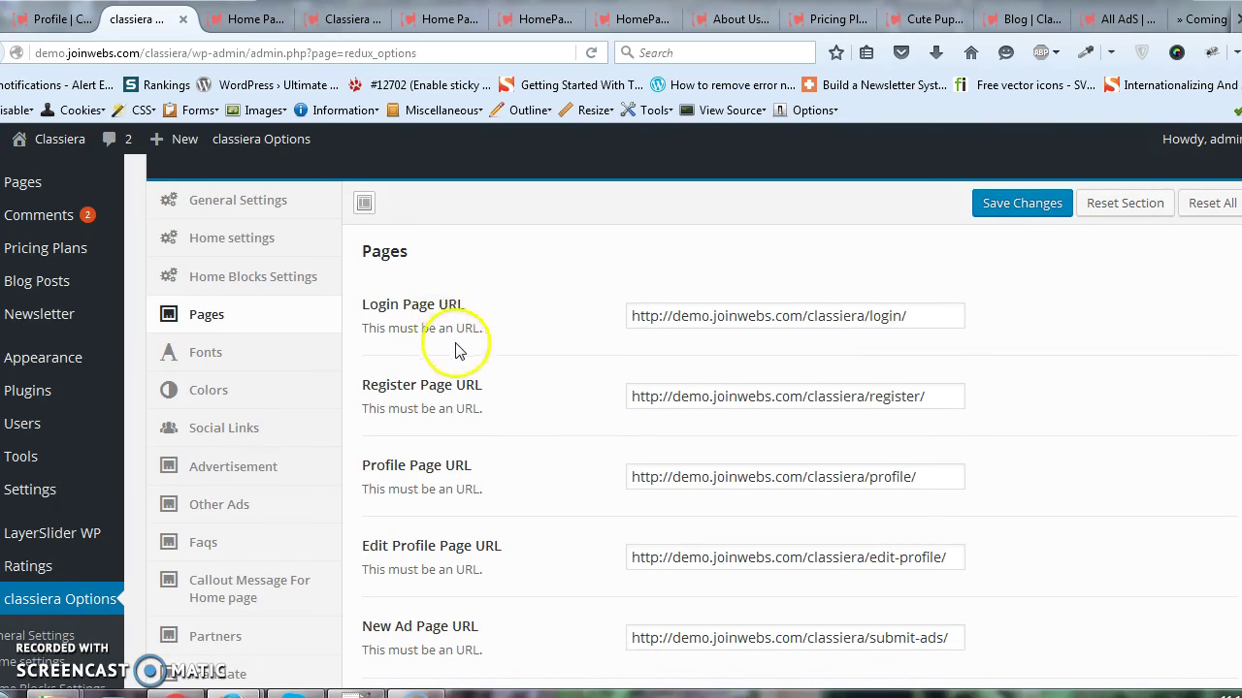
scroll(460, 350, "down", 2)
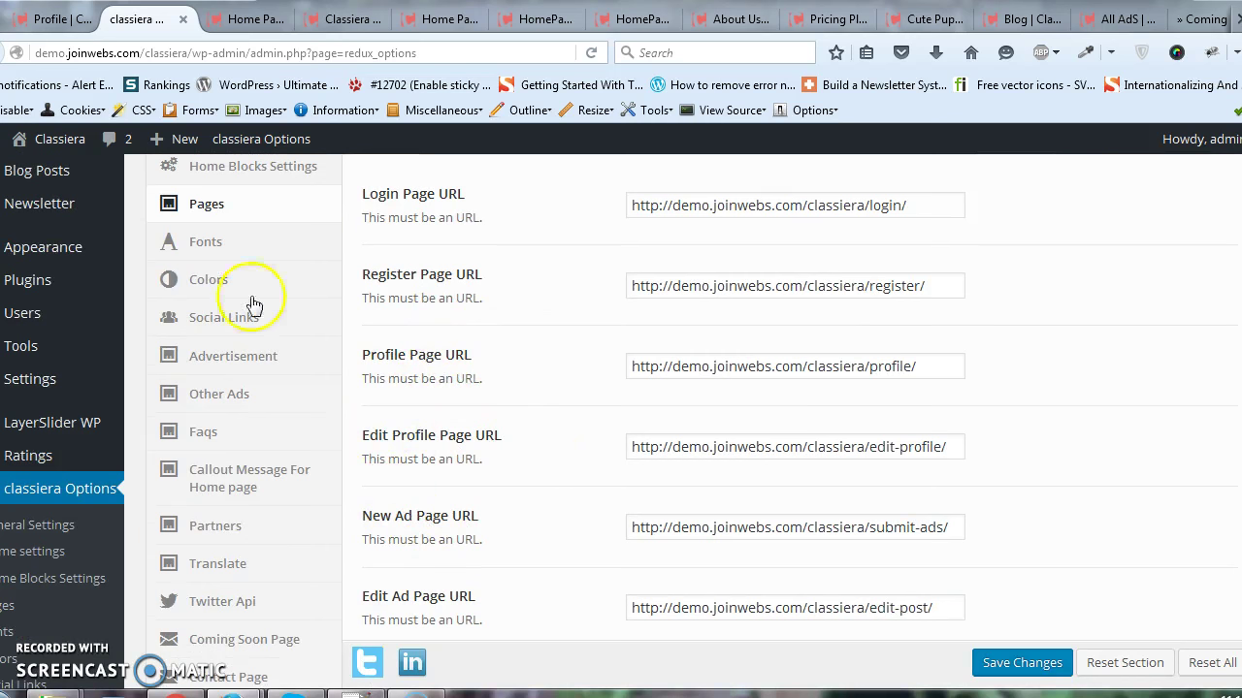
left_click(222, 241)
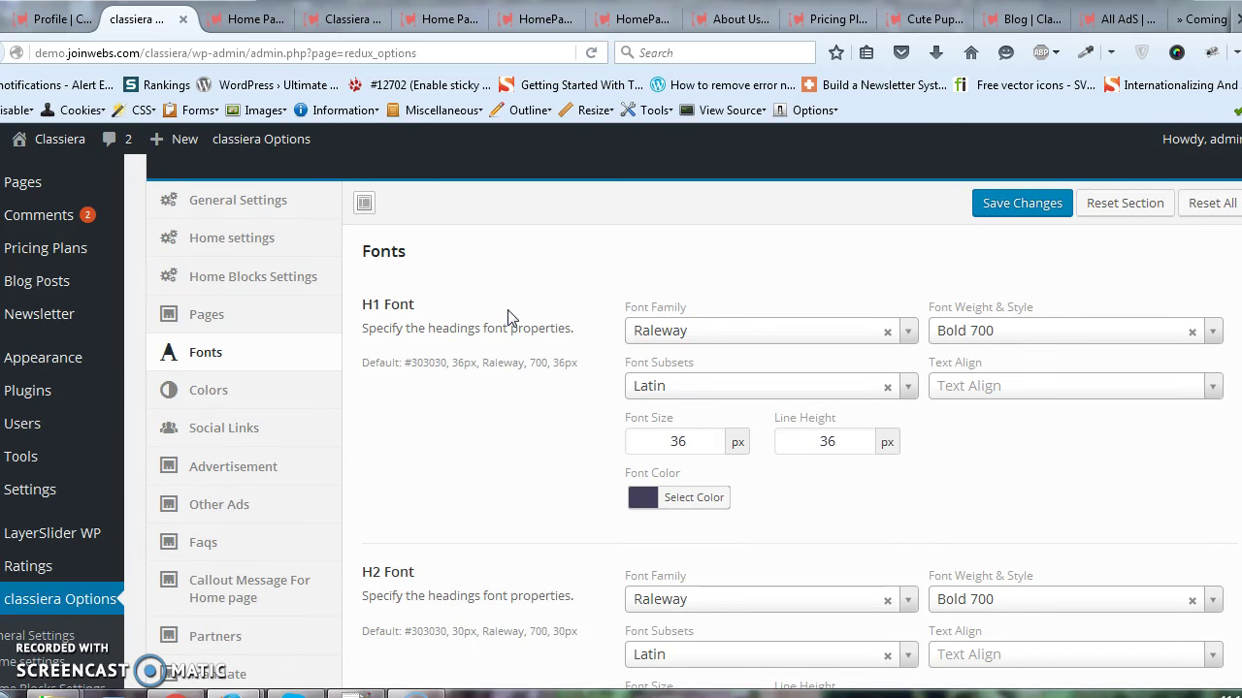
- Open the Colors settings and review the color options from Primary Color down to Footer Bottom Icon BG Color
left_click(310, 388)
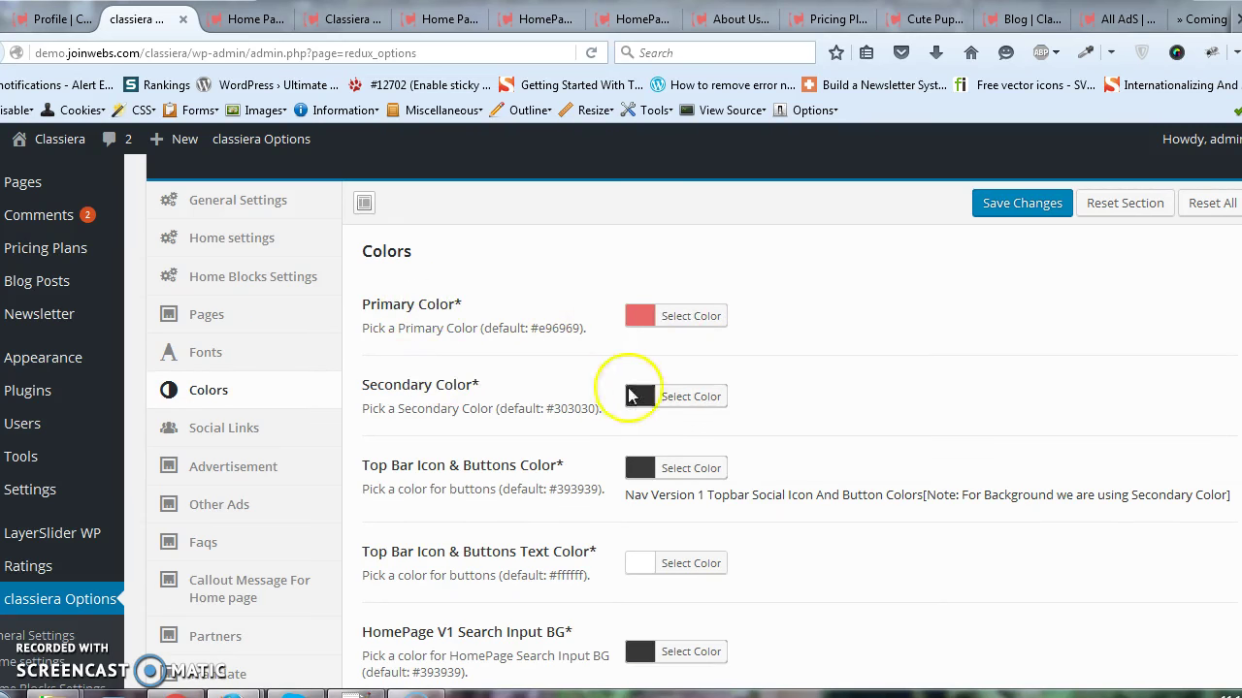
scroll(643, 388, "down", 5)
scroll(624, 353, "up", 5)
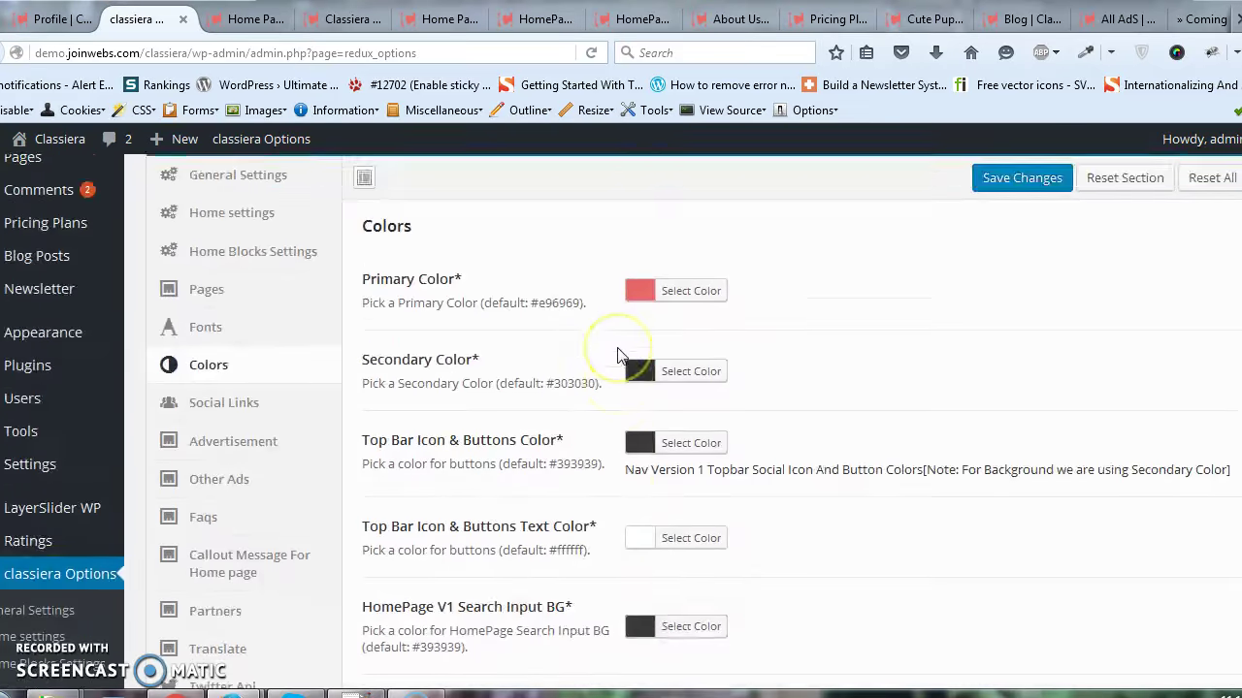
scroll(621, 356, "down", 15)
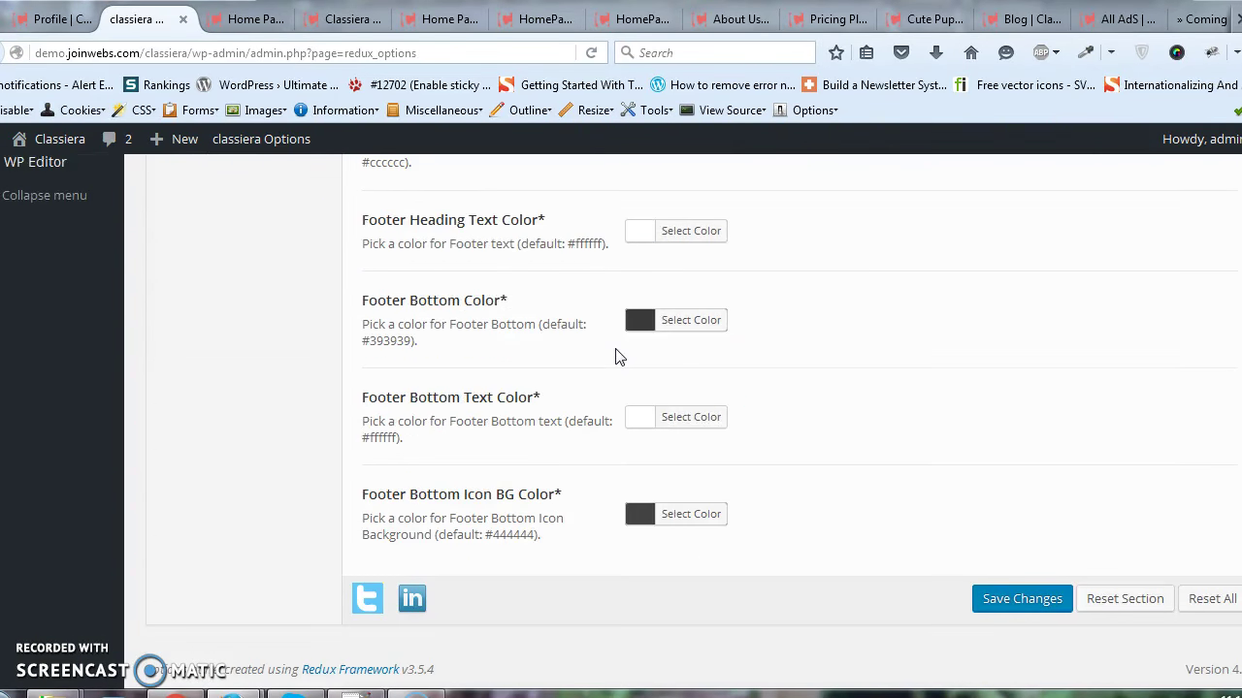
- Open the Social Links settings and compare the header areas of Home Page V2 and the main homepage for social icons
scroll(619, 357, "up", 15)
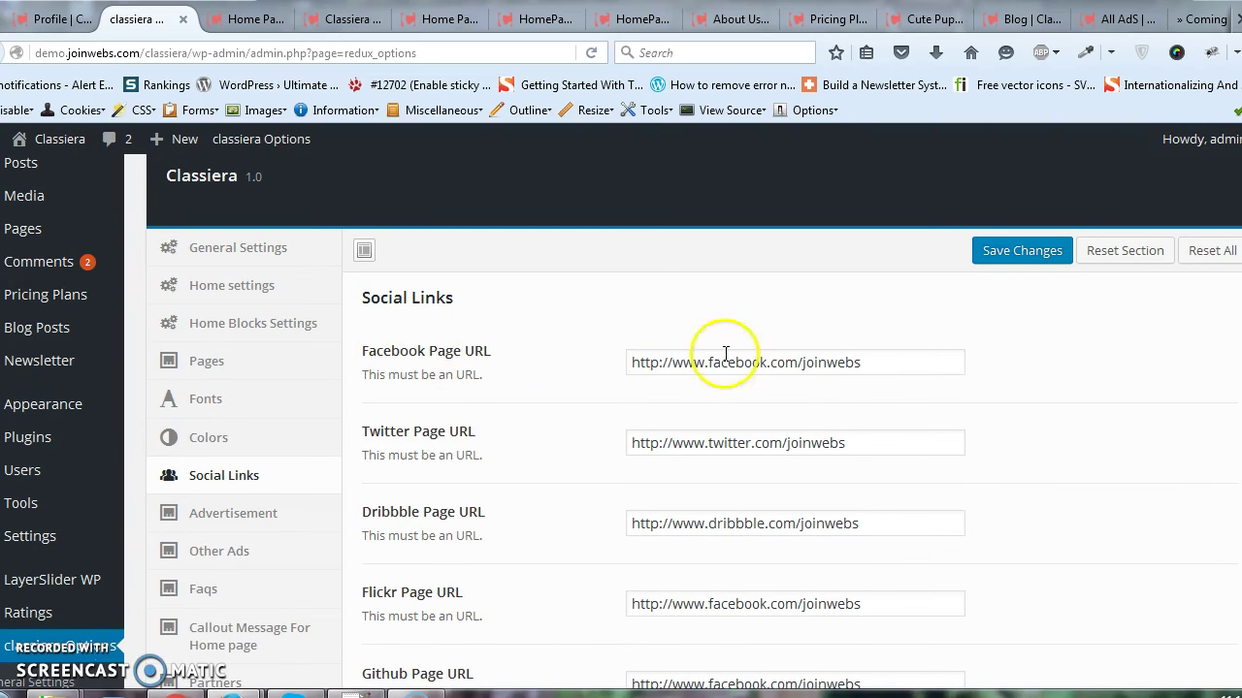
left_click(242, 18)
scroll(370, 255, "up", 15)
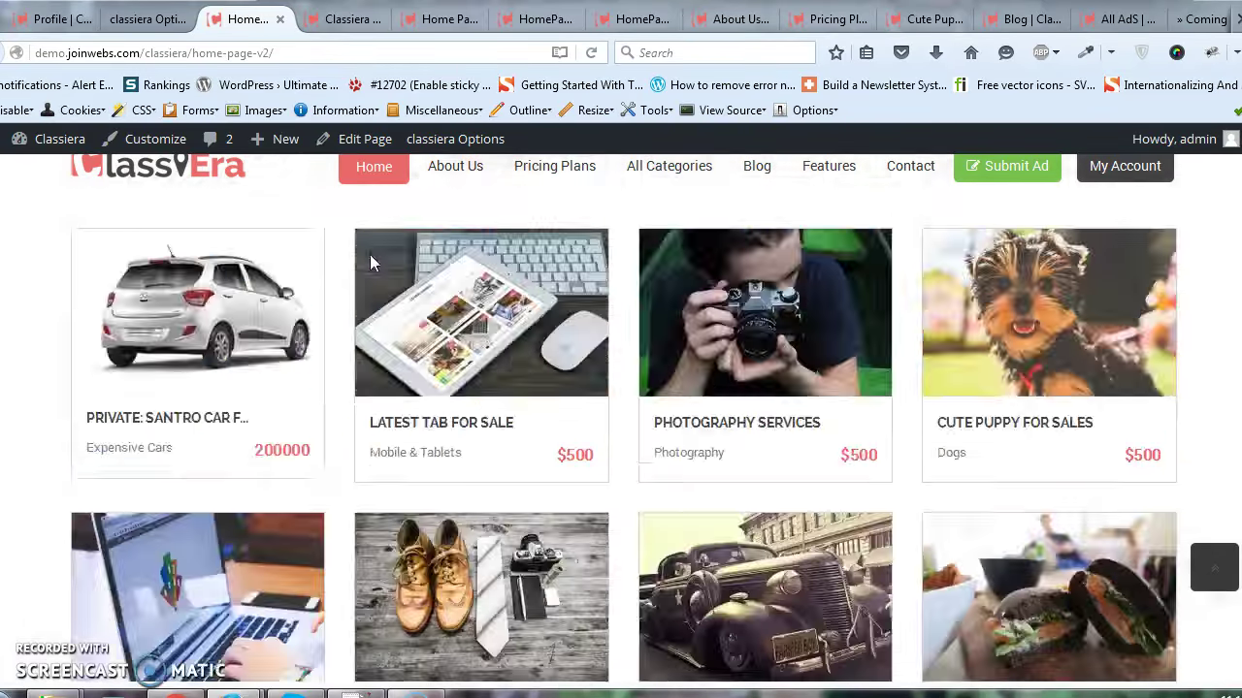
scroll(369, 254, "up", 8)
left_click(348, 20)
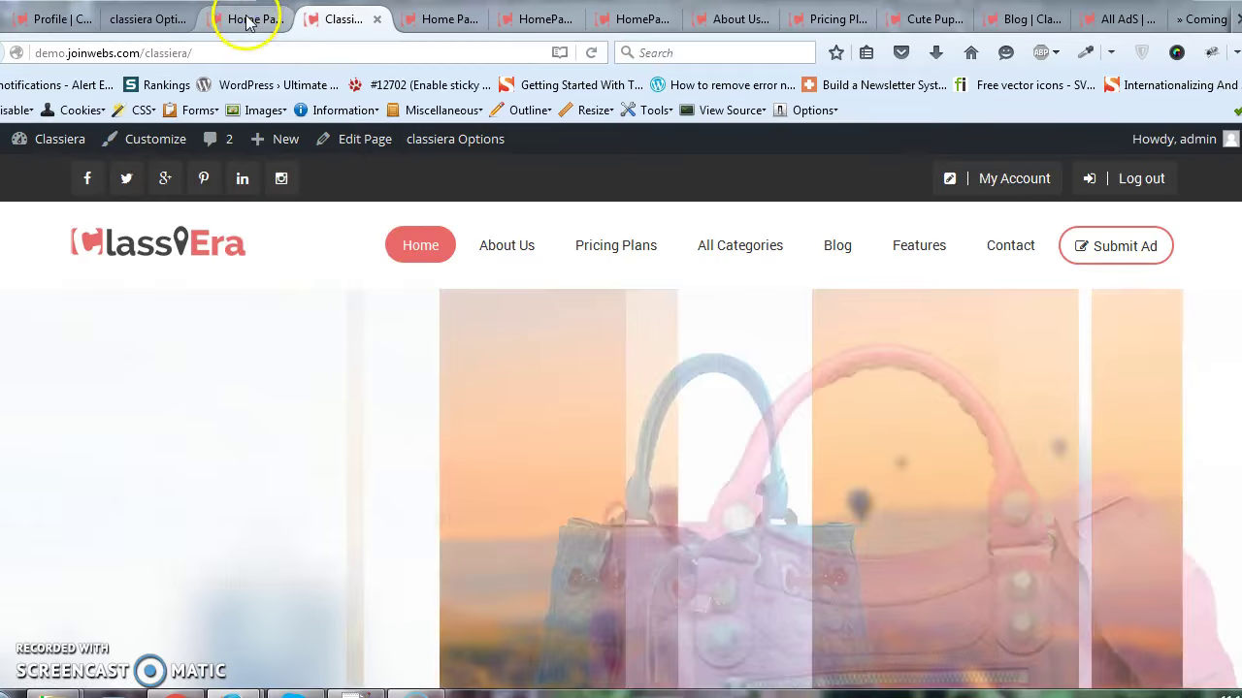
left_click(243, 21)
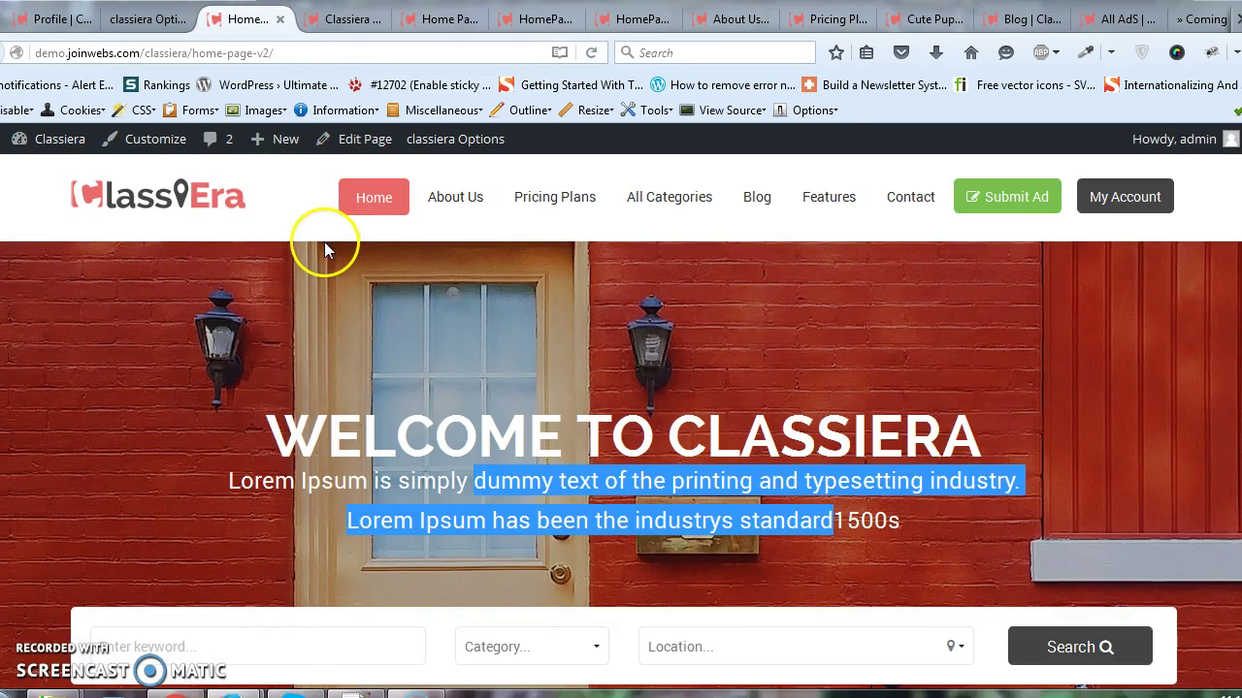
- Open the Advertisement settings in the theme options, review the Home Page Ad 1 and Google ads fields, and highlight the example data-ad-client ID
left_click(150, 24)
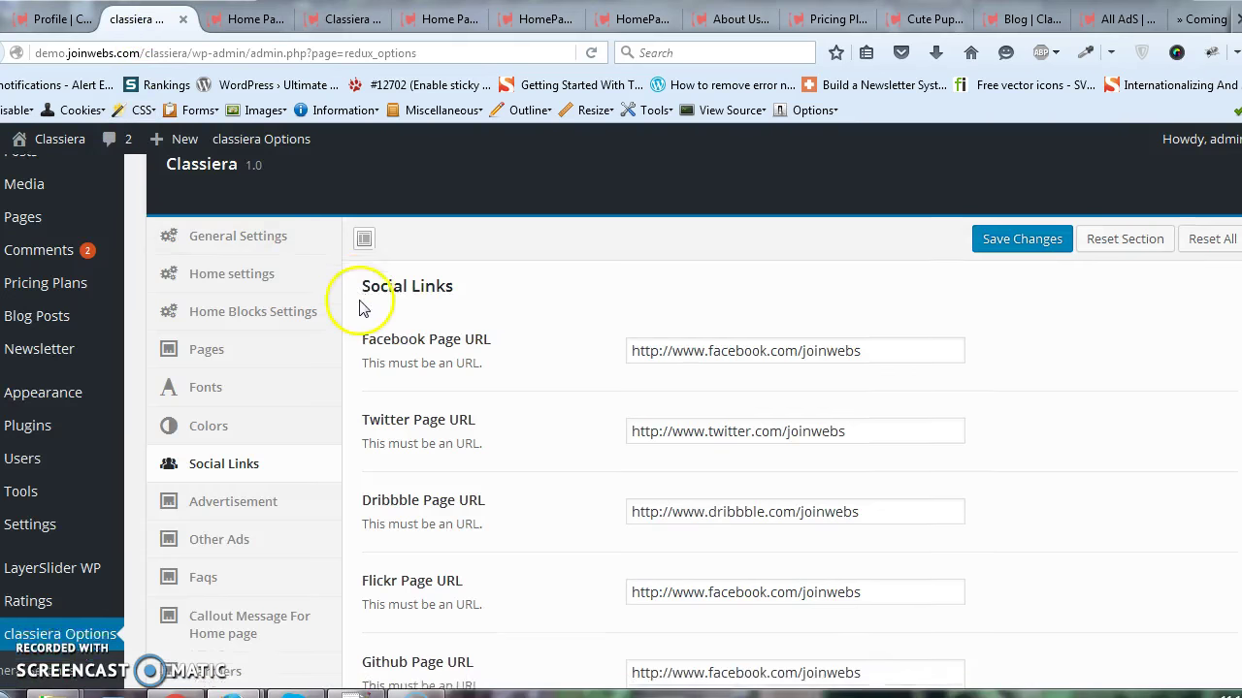
scroll(208, 364, "down", 2)
left_click(233, 403)
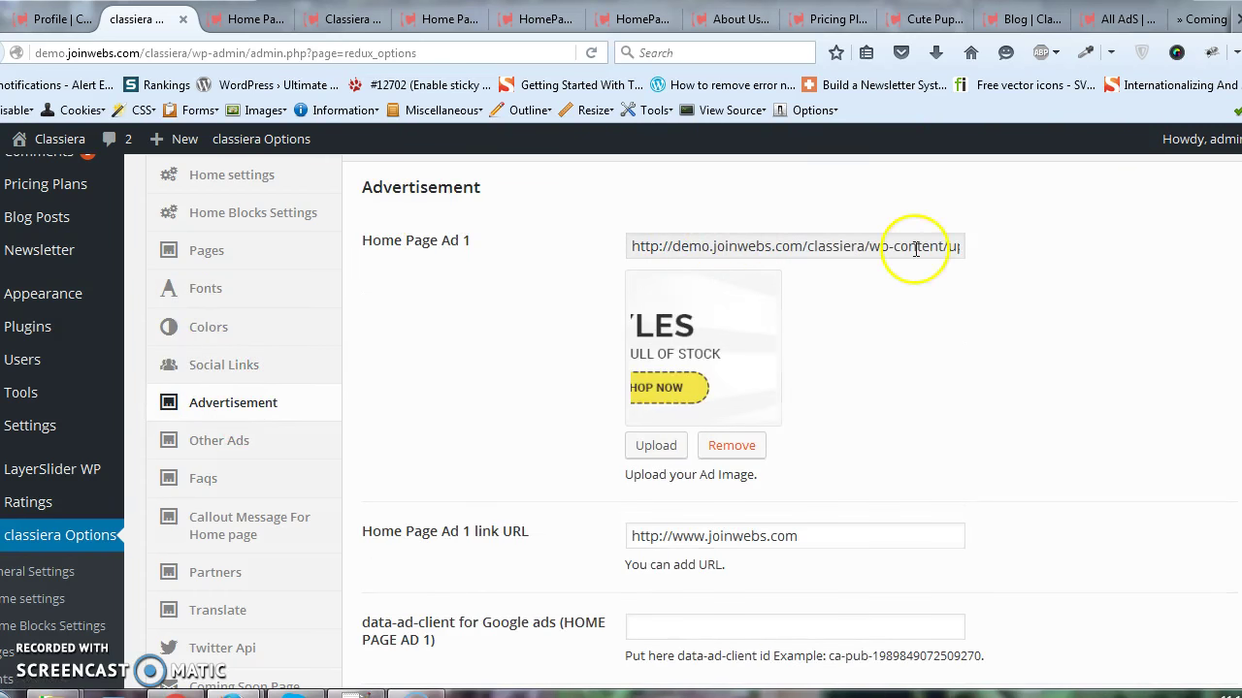
scroll(655, 351, "down", 2)
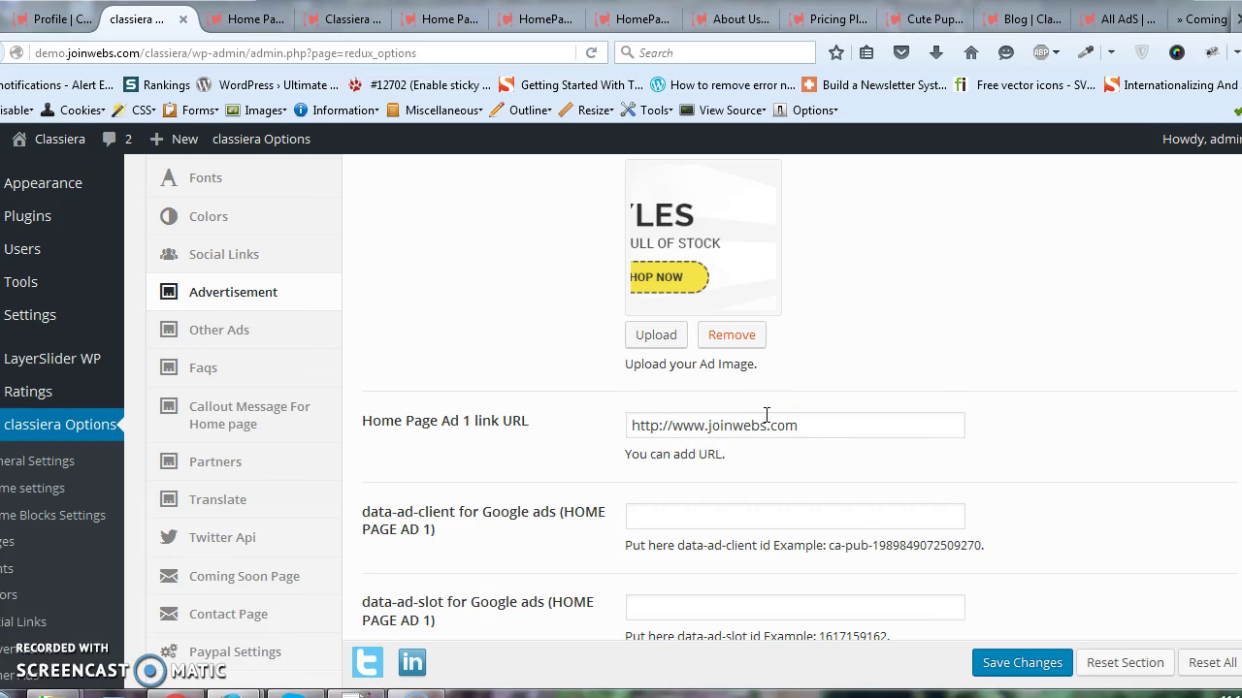
scroll(767, 415, "down", 4)
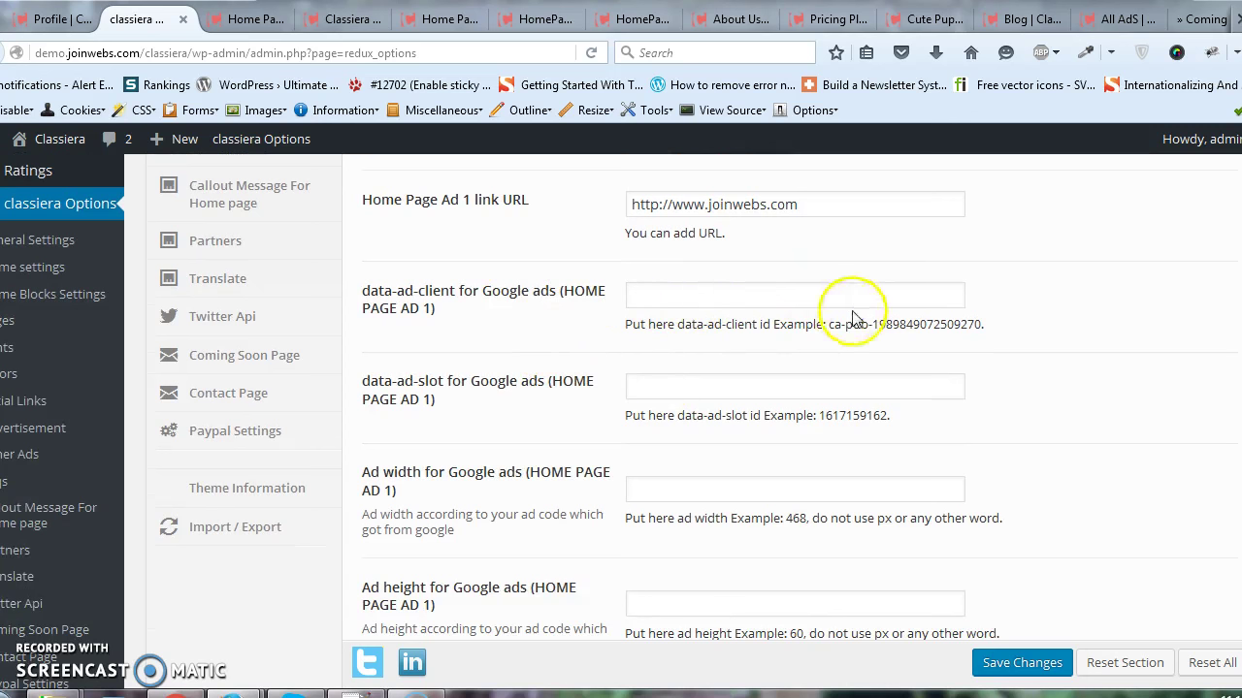
left_click_drag(834, 324, 966, 325)
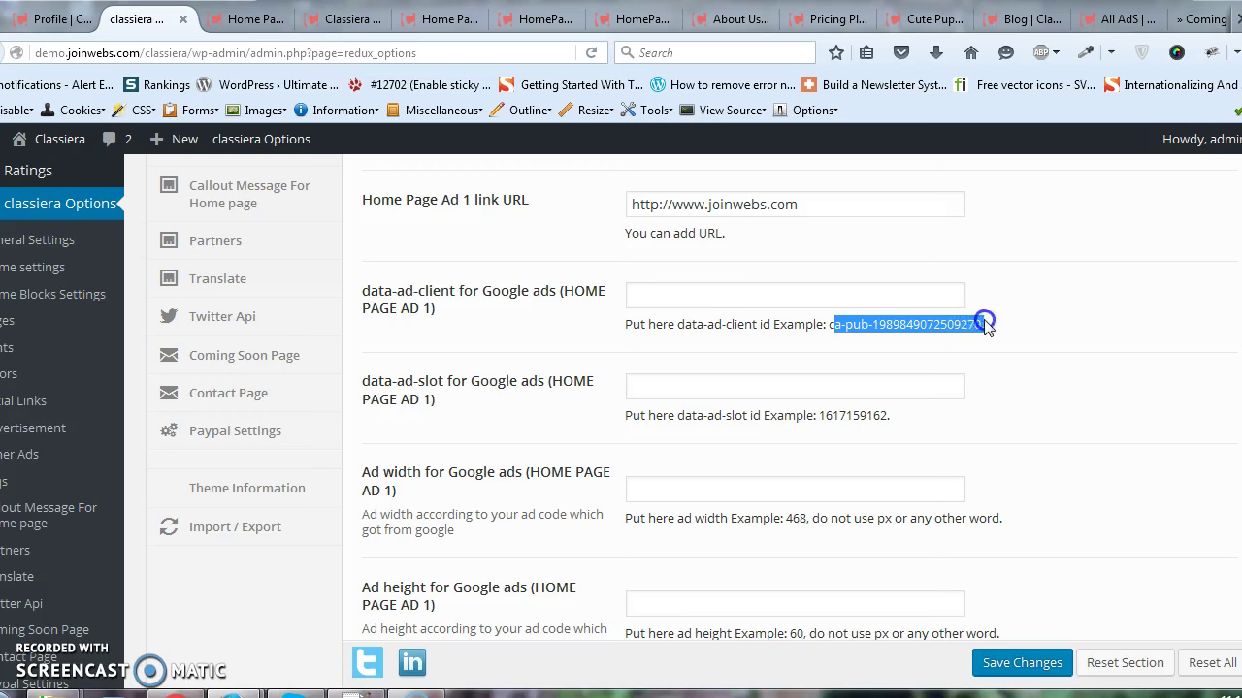
scroll(707, 411, "down", 6)
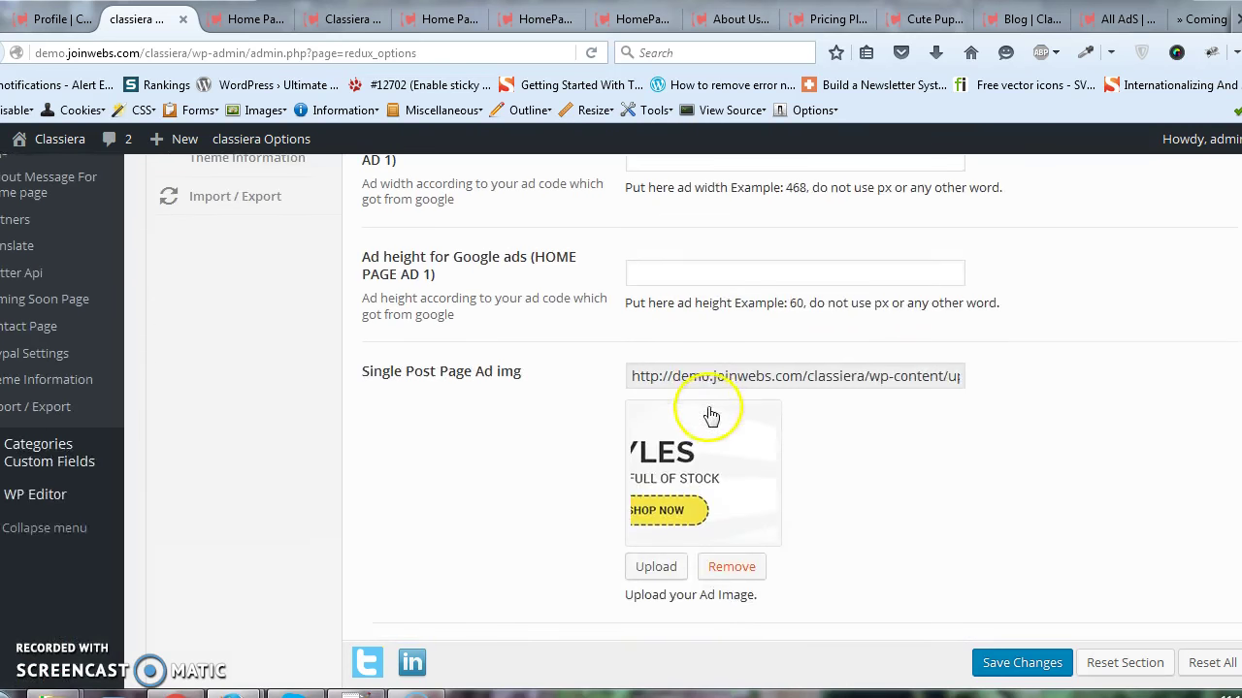
scroll(715, 339, "up", 6)
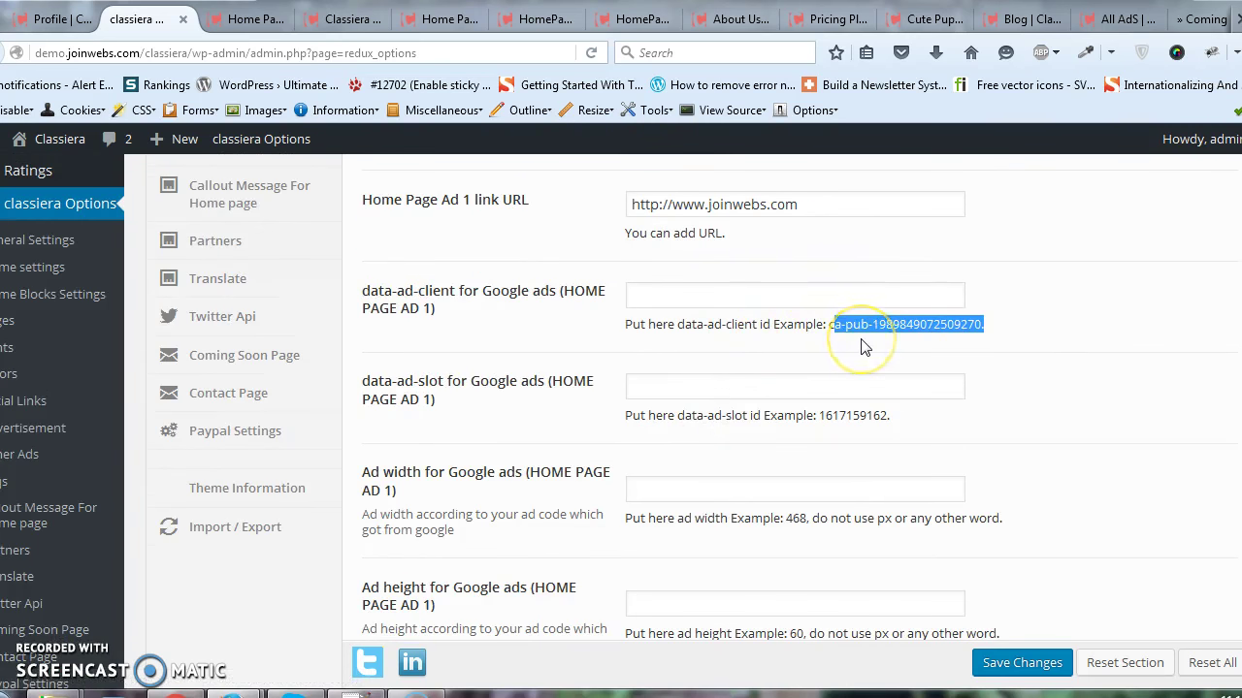
scroll(869, 346, "up", 4)
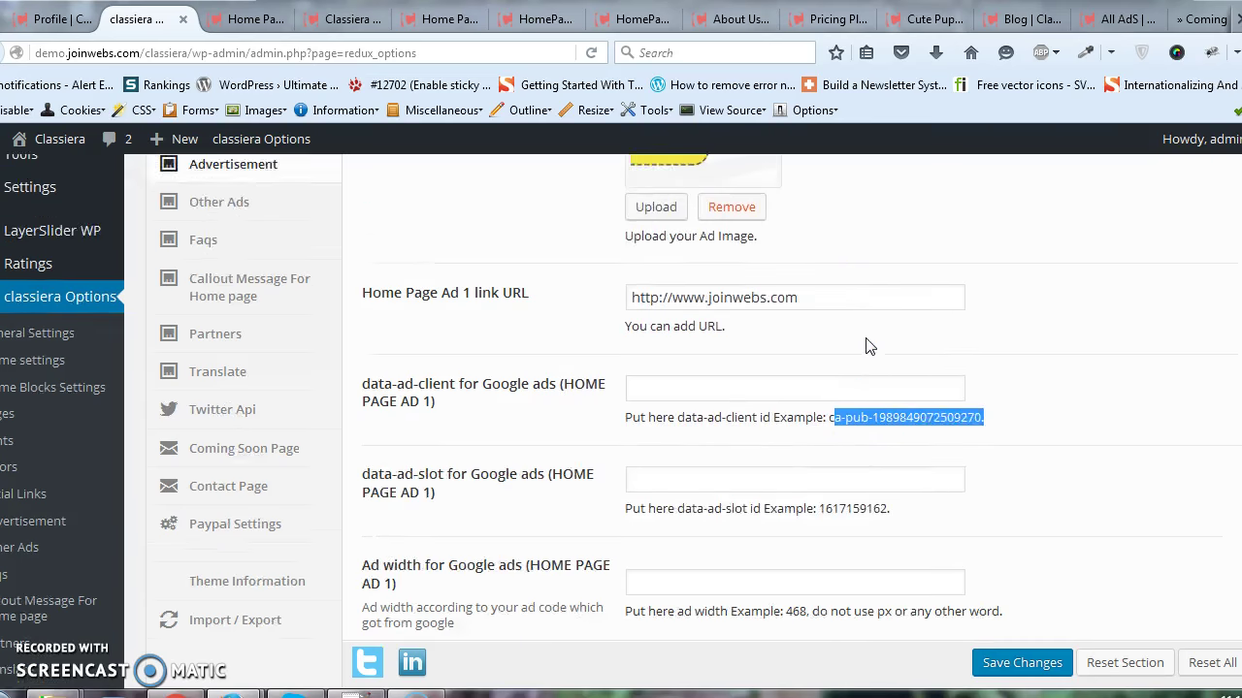
- Open the Other Ads settings and review the location and category page ad image and link fields
left_click(216, 331)
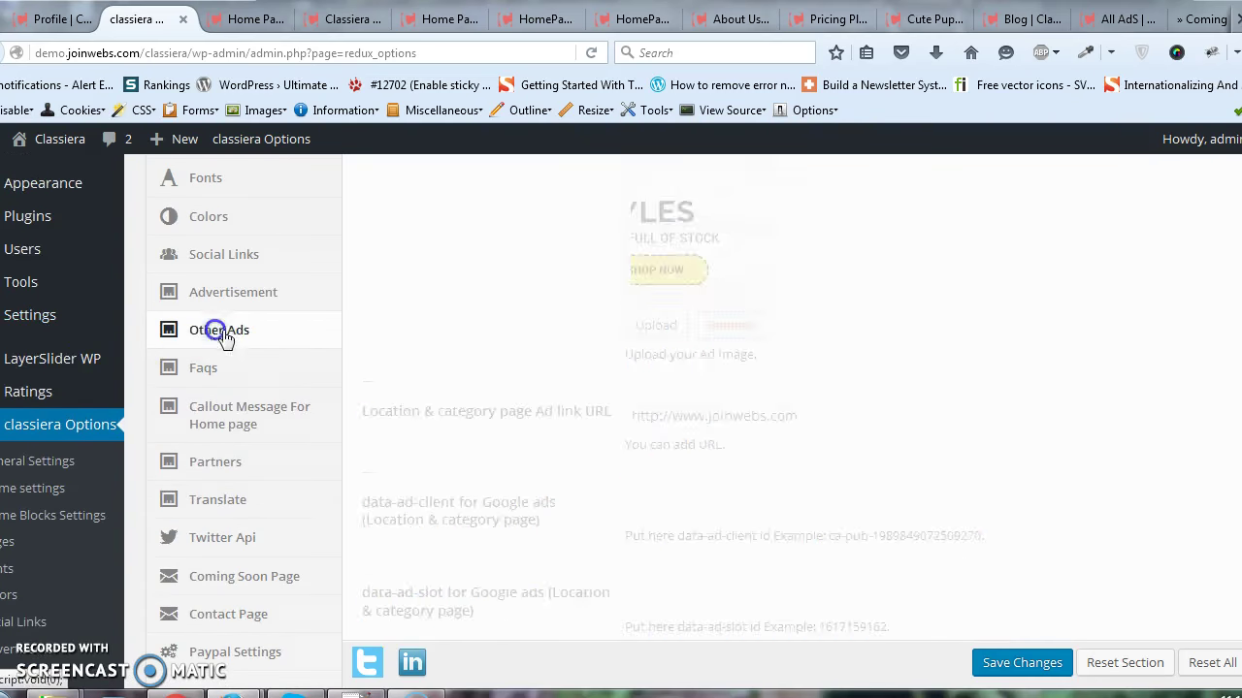
scroll(422, 351, "up", 4)
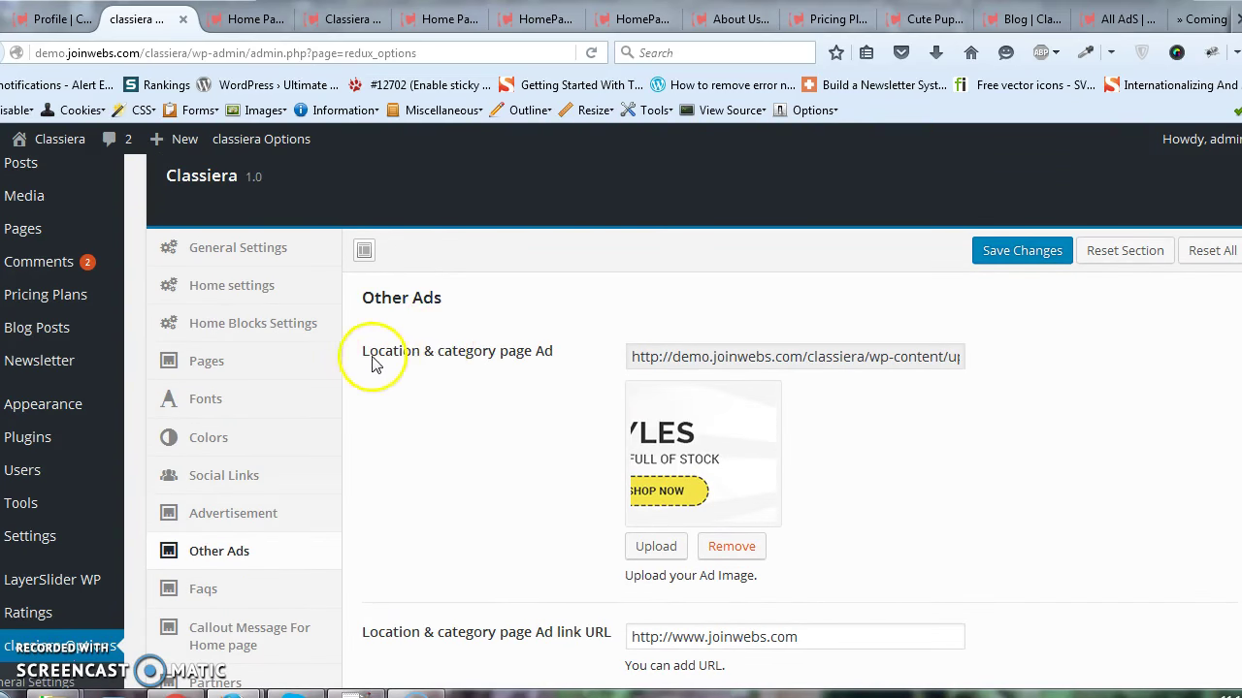
scroll(464, 421, "down", 2)
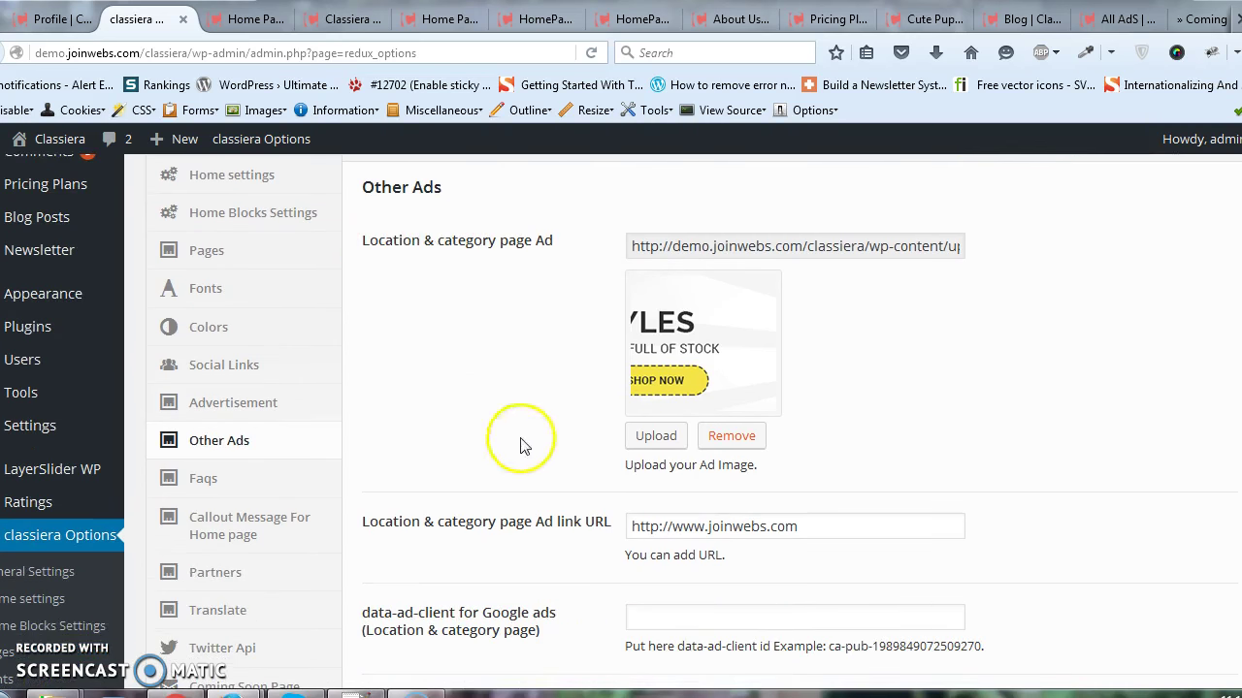
- Open the Faqs settings and review the on/off switch, title, description, icon, question and answer fields
left_click(326, 478)
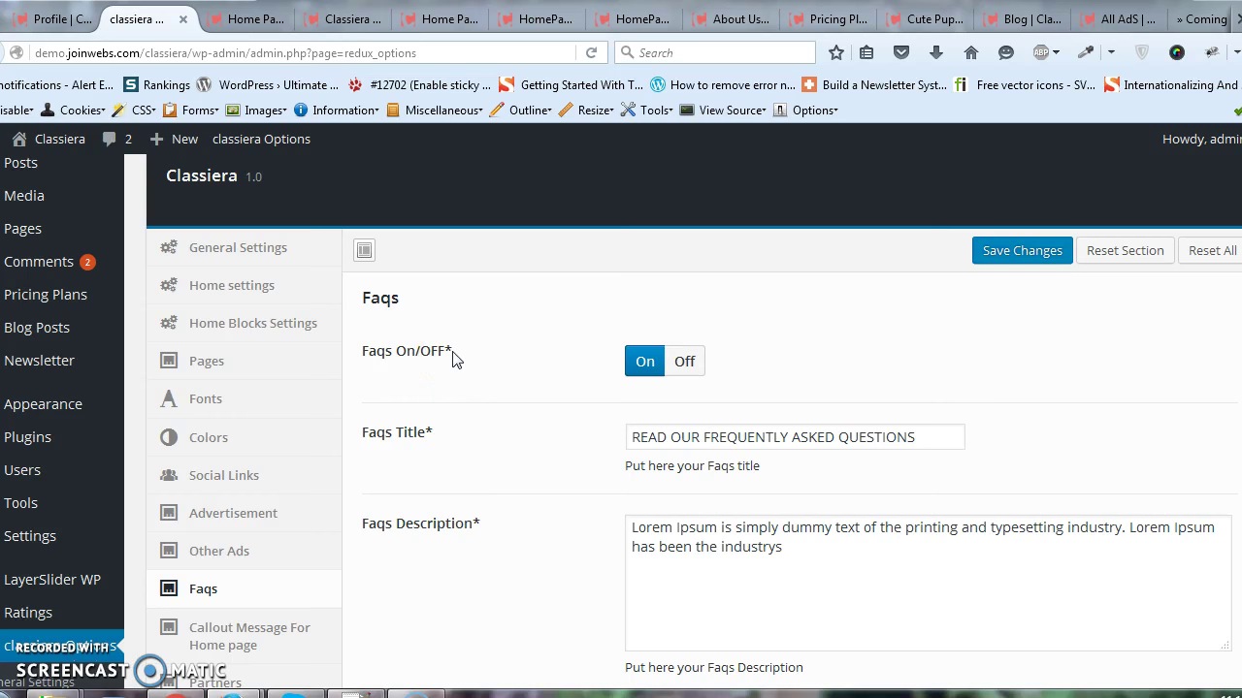
scroll(723, 462, "down", 4)
scroll(715, 436, "down", 6)
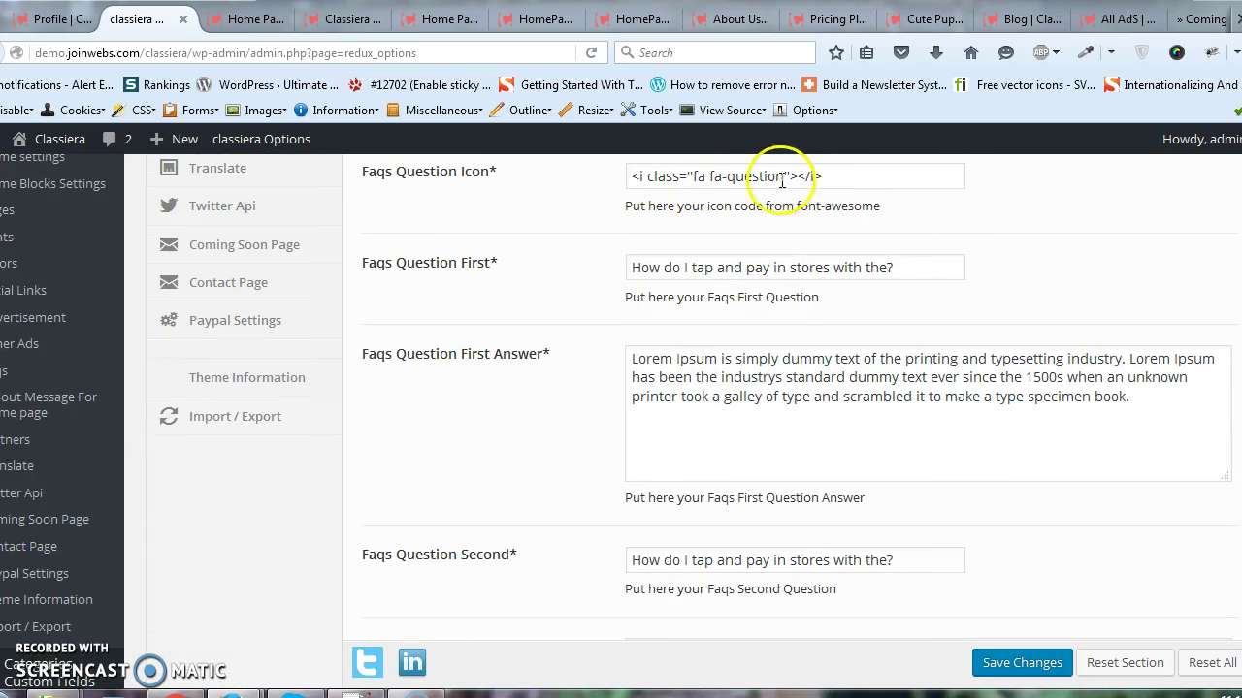
scroll(643, 452, "down", 2)
scroll(715, 362, "up", 6)
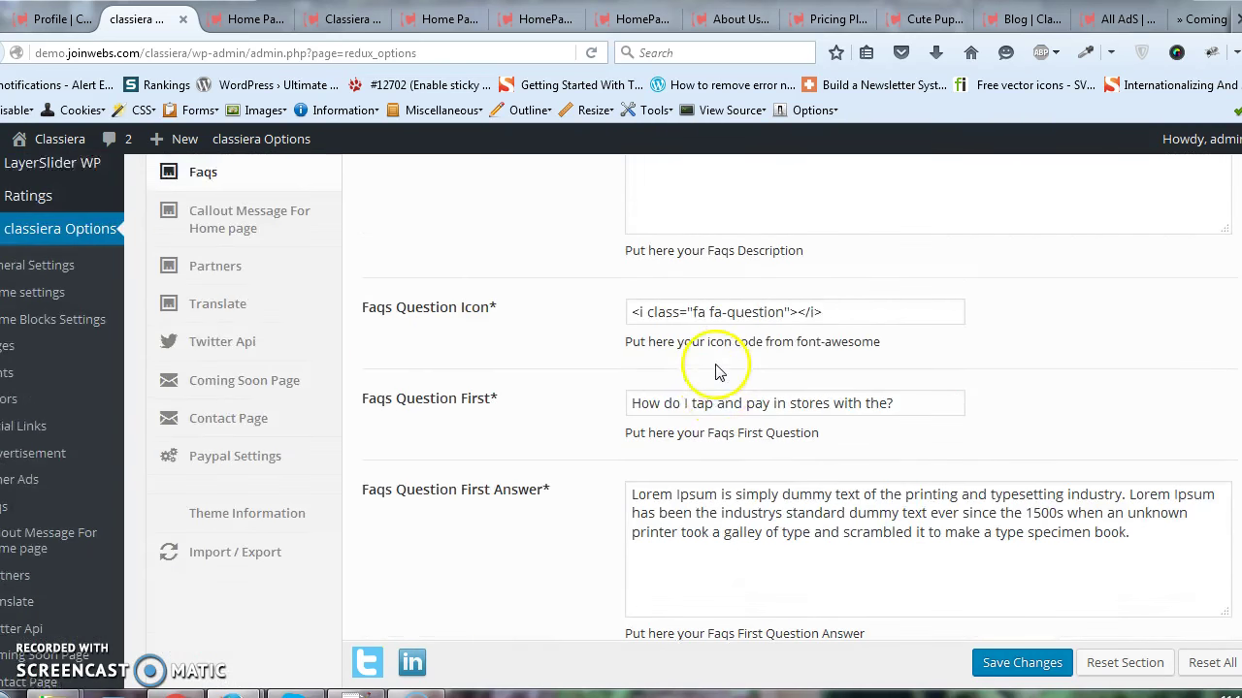
- Open the Callout Message For Home page settings and review the callout background and small image fields
left_click(322, 418)
scroll(632, 375, "up", 5)
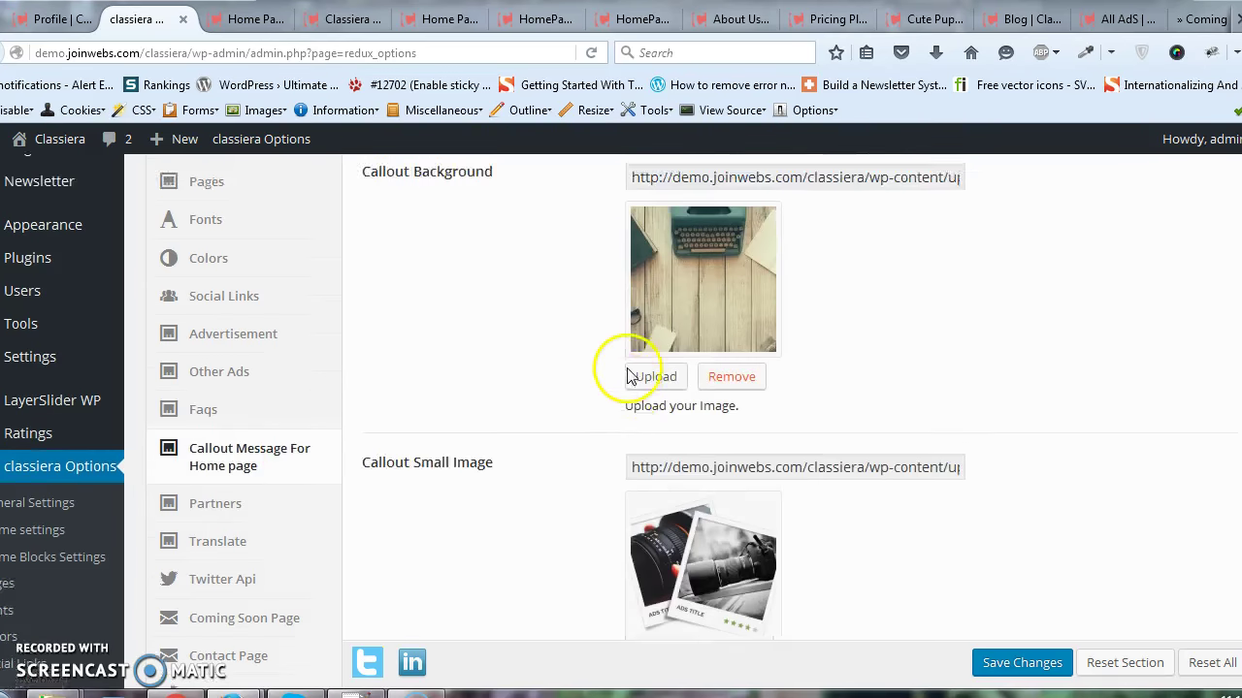
scroll(582, 359, "down", 2)
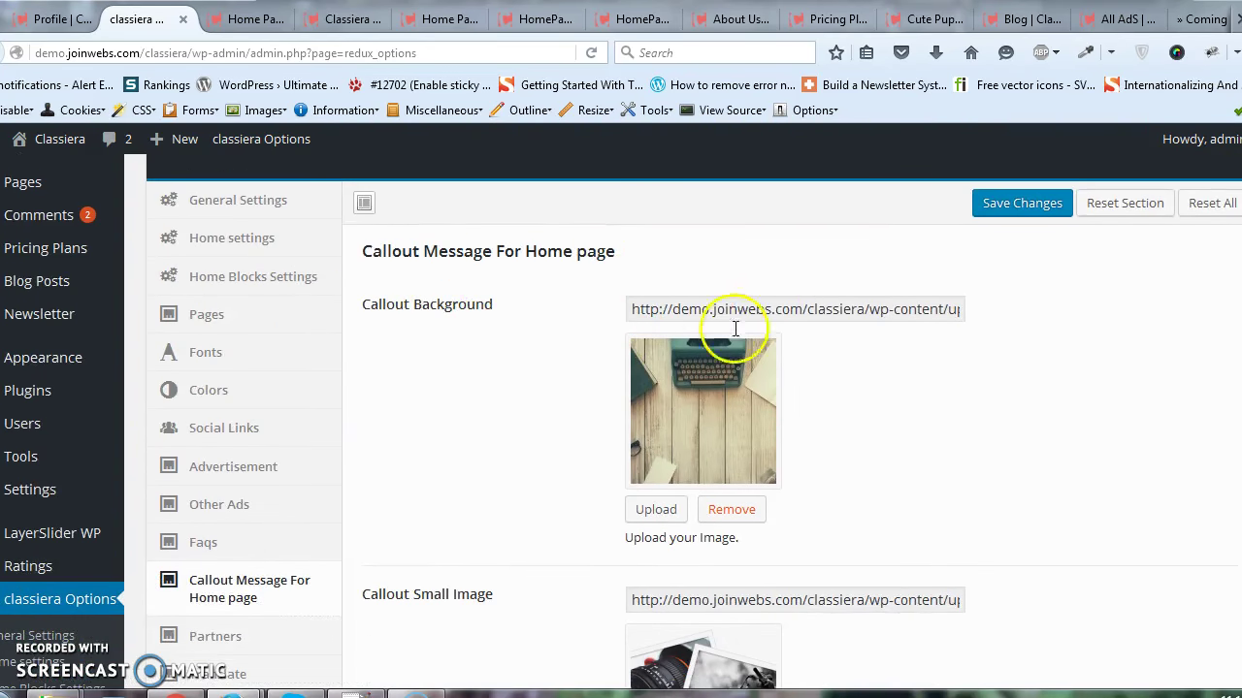
scroll(582, 397, "down", 4)
- View the callout section on Home Page V2 and highlight its "Are you ready" heading
left_click(254, 20)
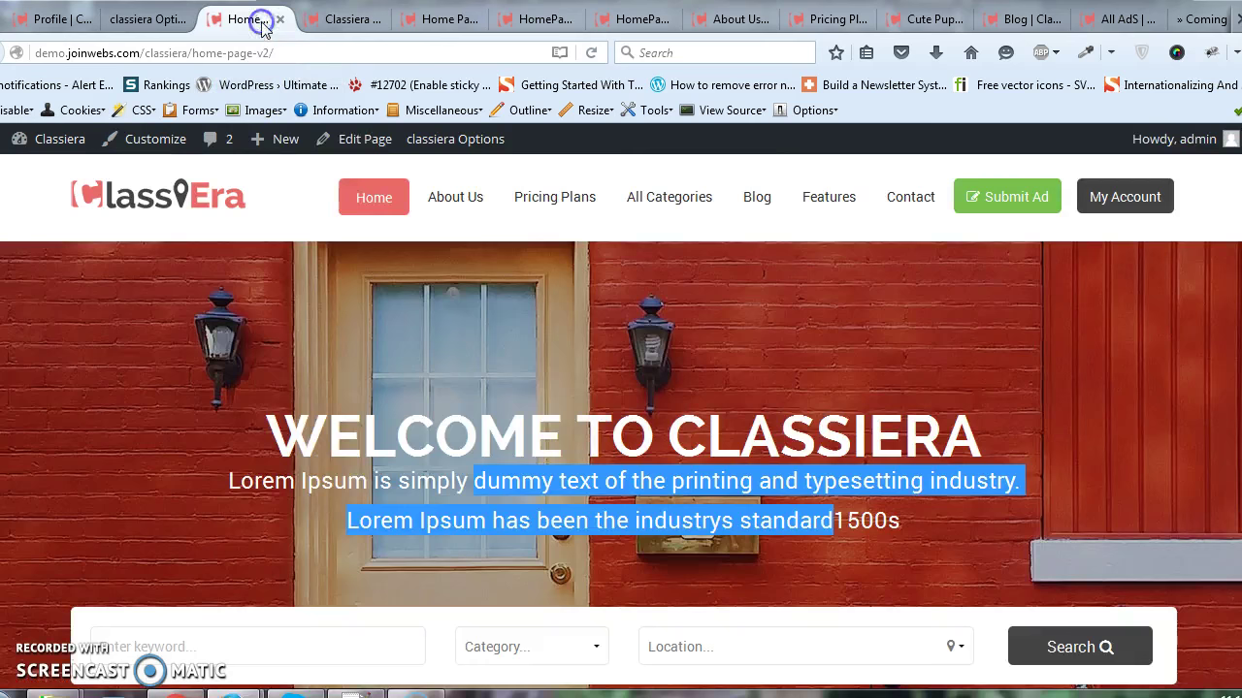
scroll(571, 421, "down", 15)
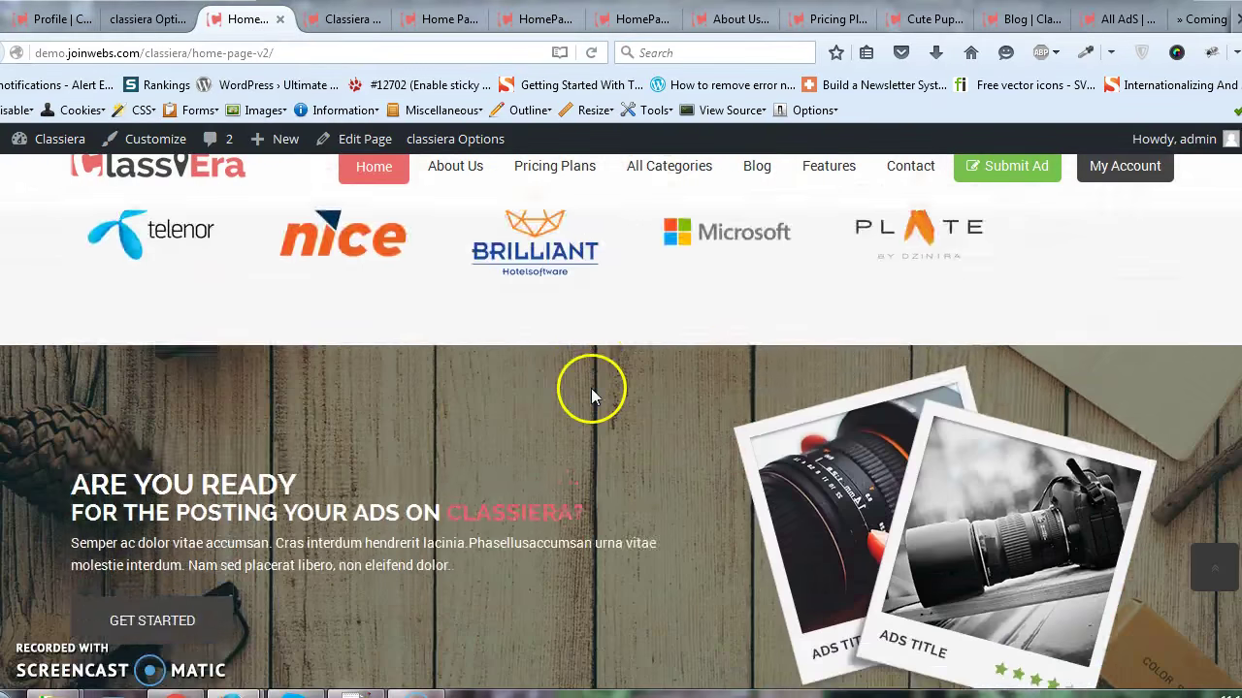
scroll(592, 395, "down", 4)
scroll(591, 397, "up", 3)
left_click_drag(101, 413, 198, 471)
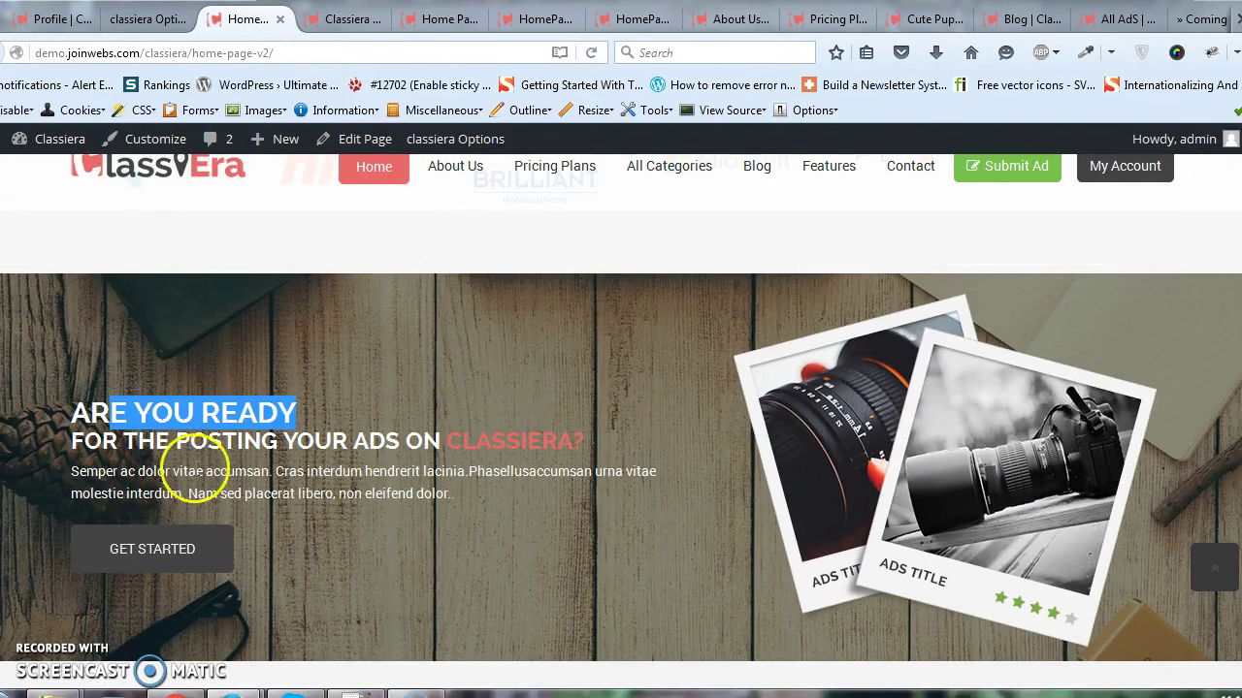
- Return to the callout settings and review the small image, description, button text and button URL fields
left_click(150, 20)
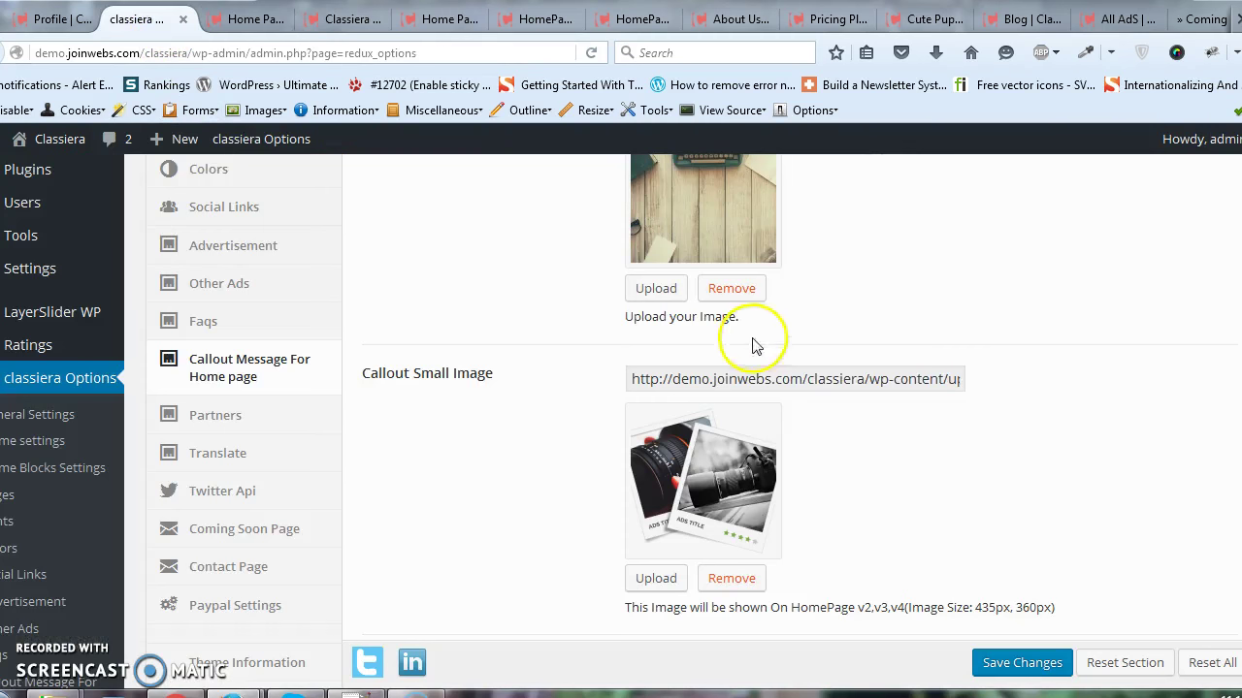
scroll(823, 458, "down", 7)
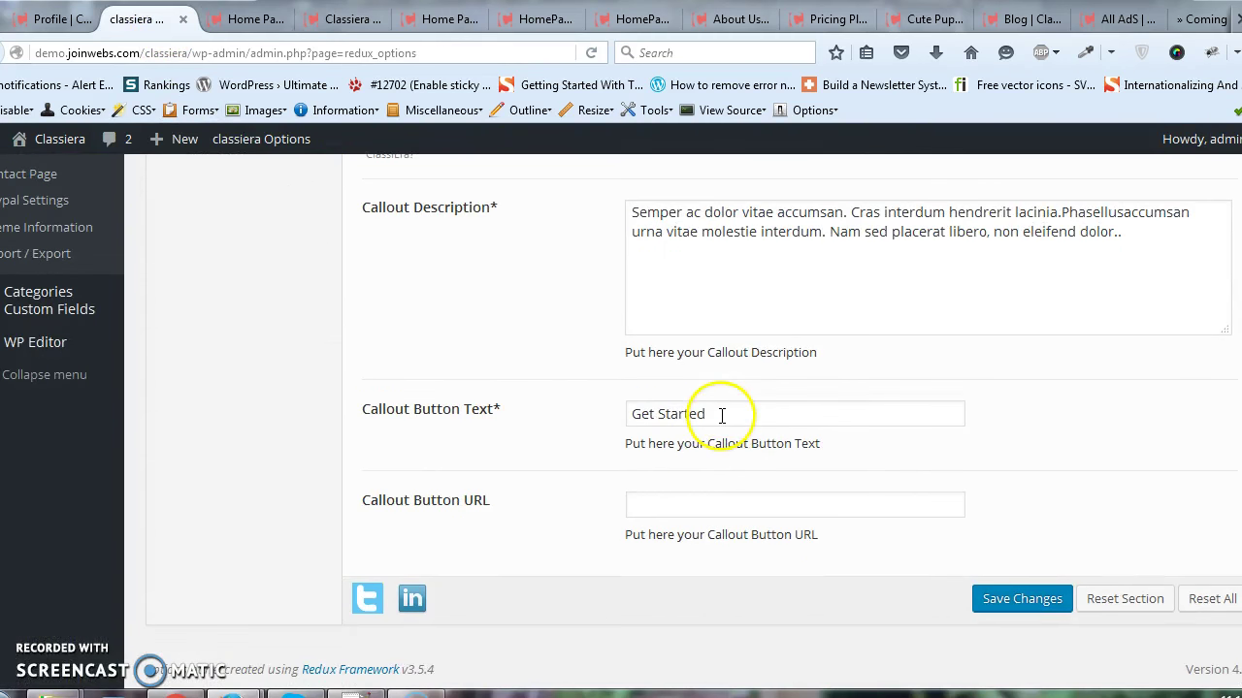
scroll(533, 408, "up", 7)
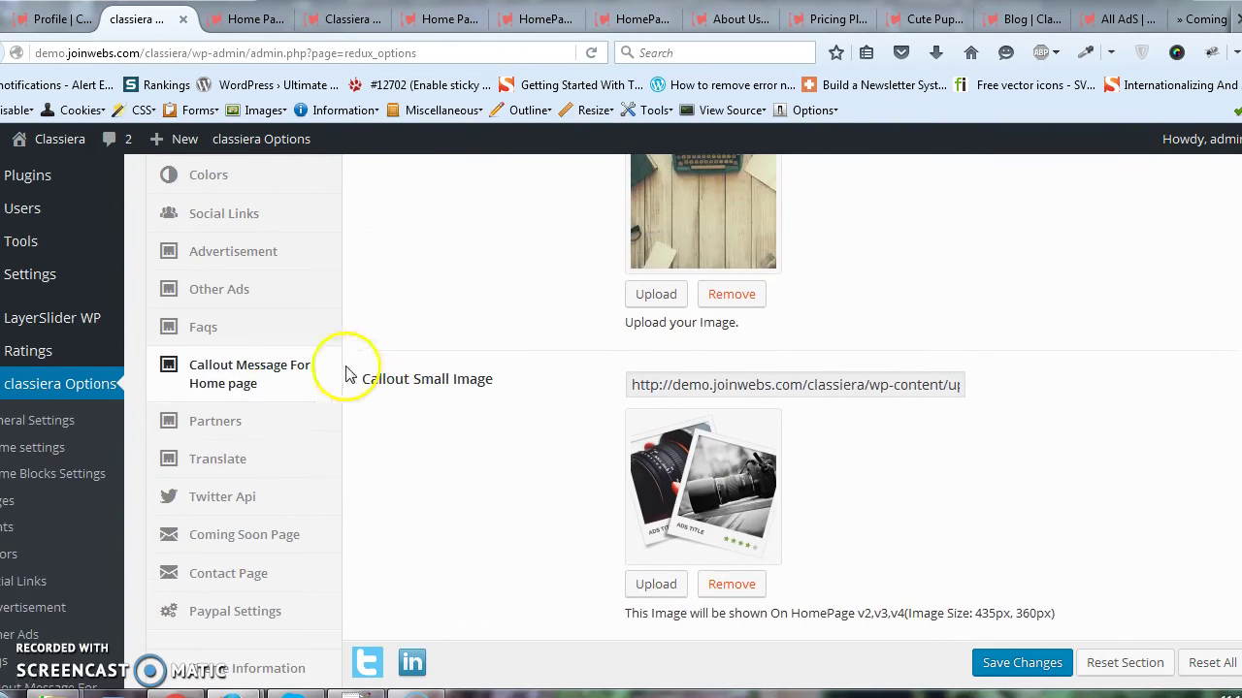
- Open the Partners settings and review the on/off switch and the partner logo upload fields
left_click(226, 427)
scroll(657, 354, "up", 5)
scroll(657, 366, "down", 3)
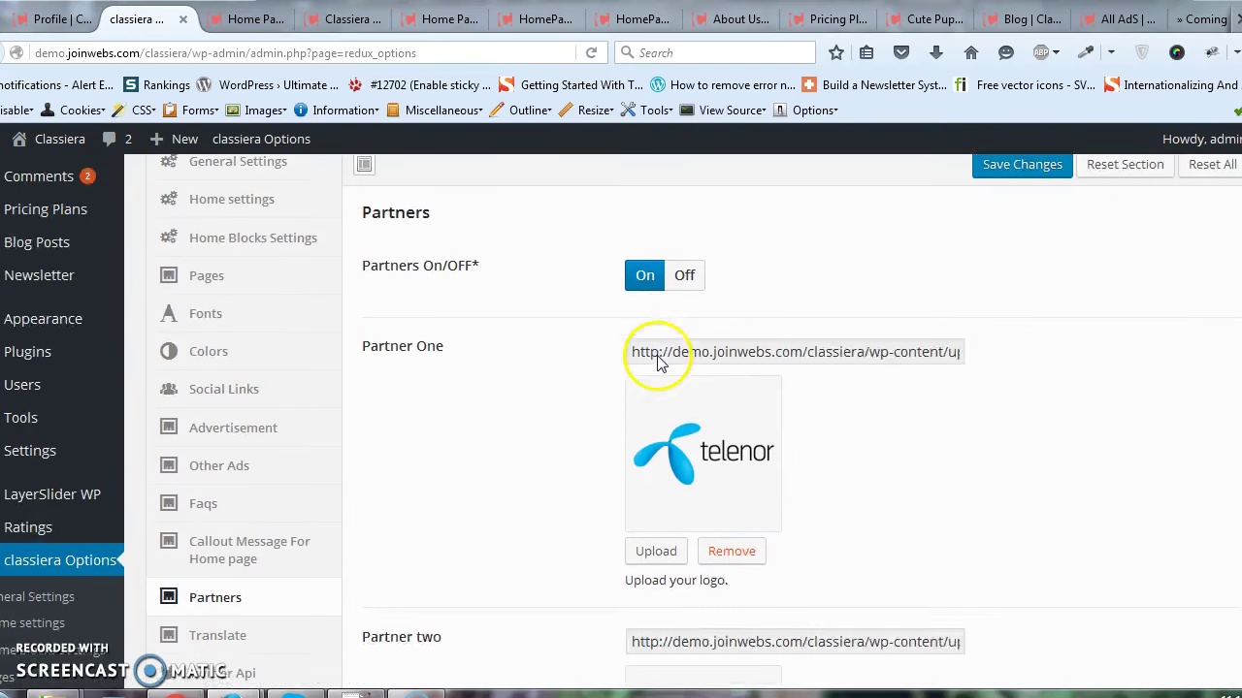
scroll(781, 416, "down", 5)
scroll(798, 394, "up", 5)
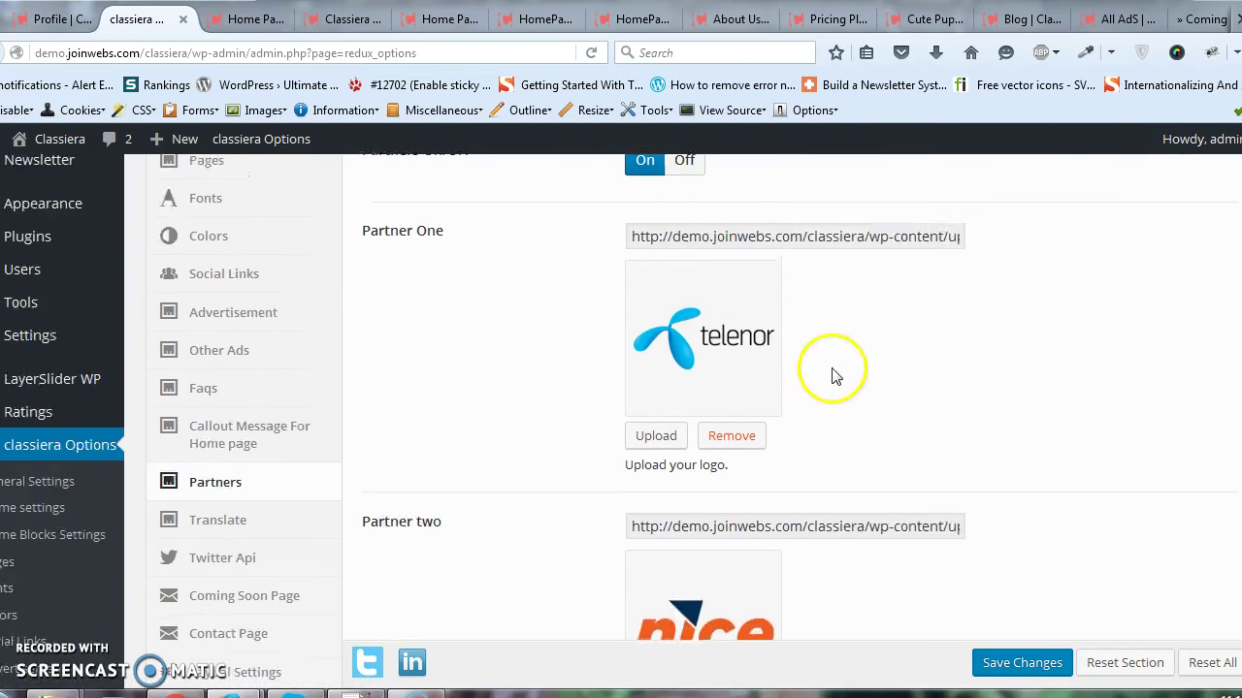
scroll(883, 405, "down", 12)
scroll(882, 406, "up", 6)
scroll(883, 405, "up", 5)
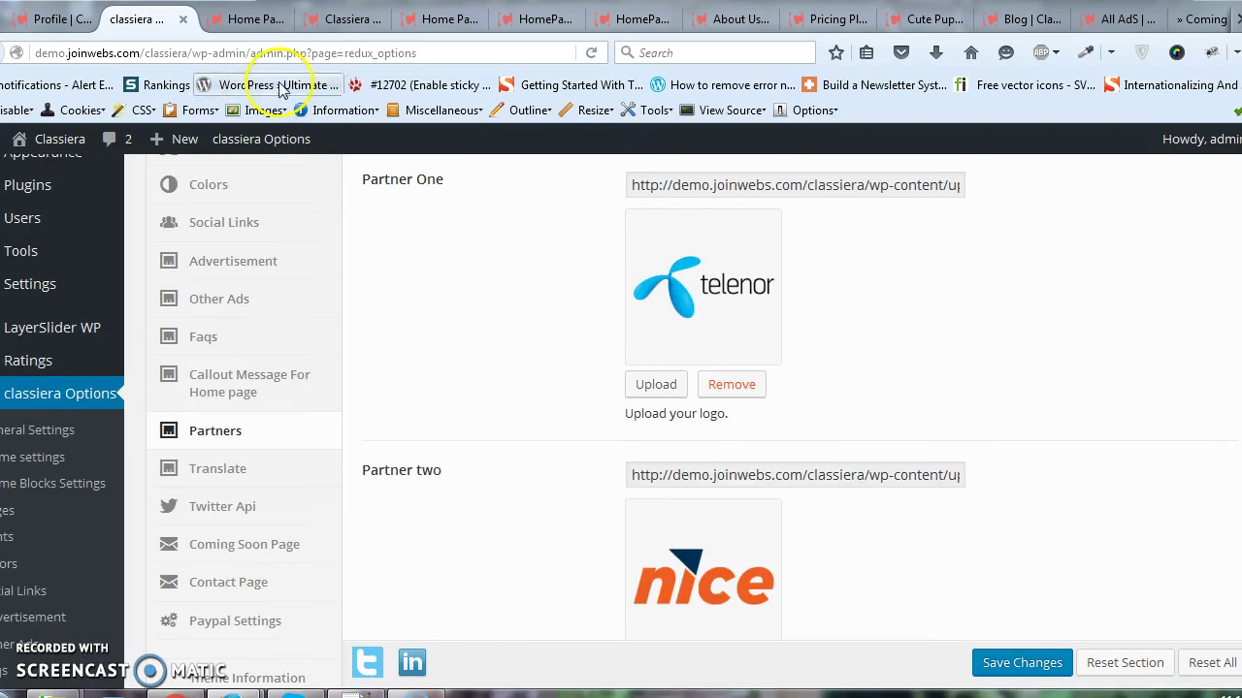
- Look through Home Page V2 and the main homepage for the partner logos, ending at the main homepage's "As seen on" section
left_click(248, 18)
scroll(517, 436, "down", 15)
scroll(517, 437, "up", 8)
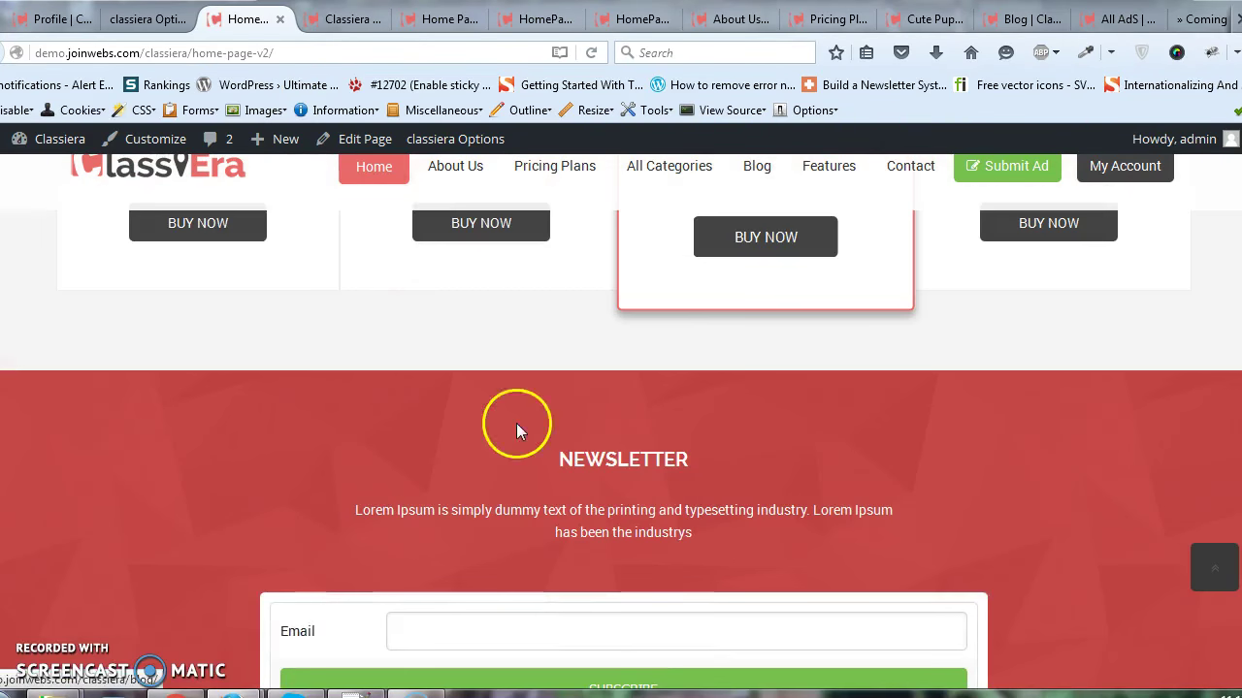
mouse_move(373, 165)
scroll(359, 424, "up", 4)
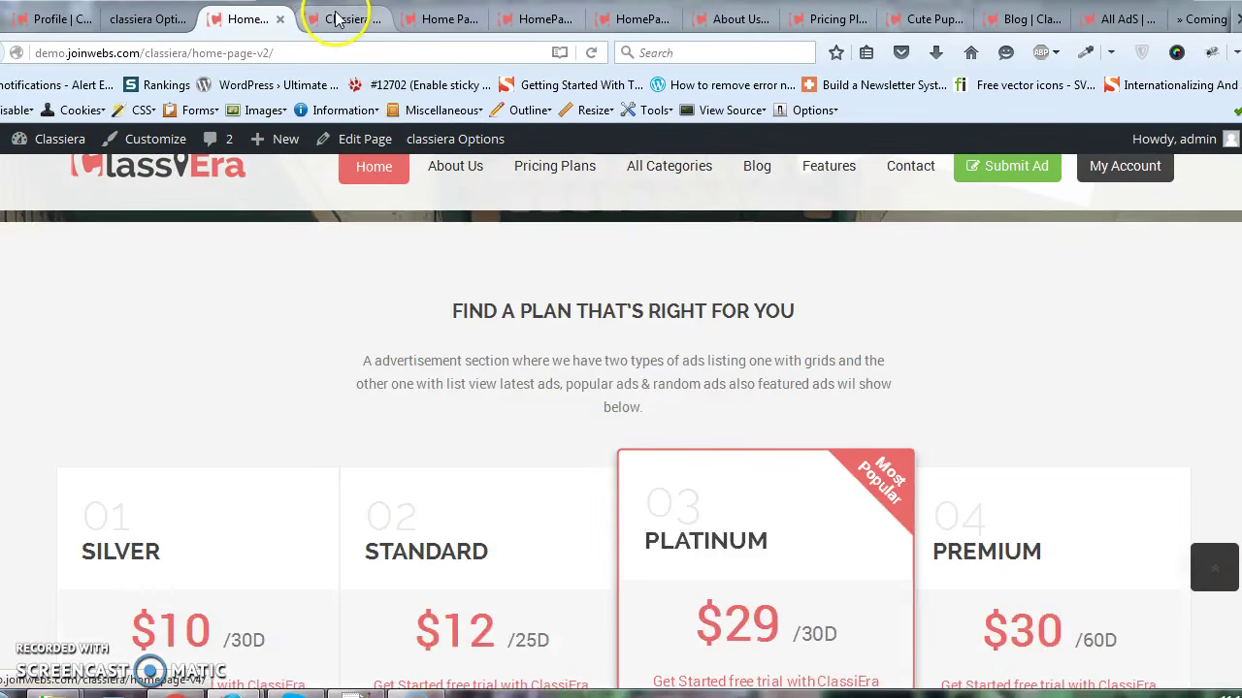
left_click(334, 19)
scroll(485, 466, "down", 8)
scroll(488, 442, "down", 10)
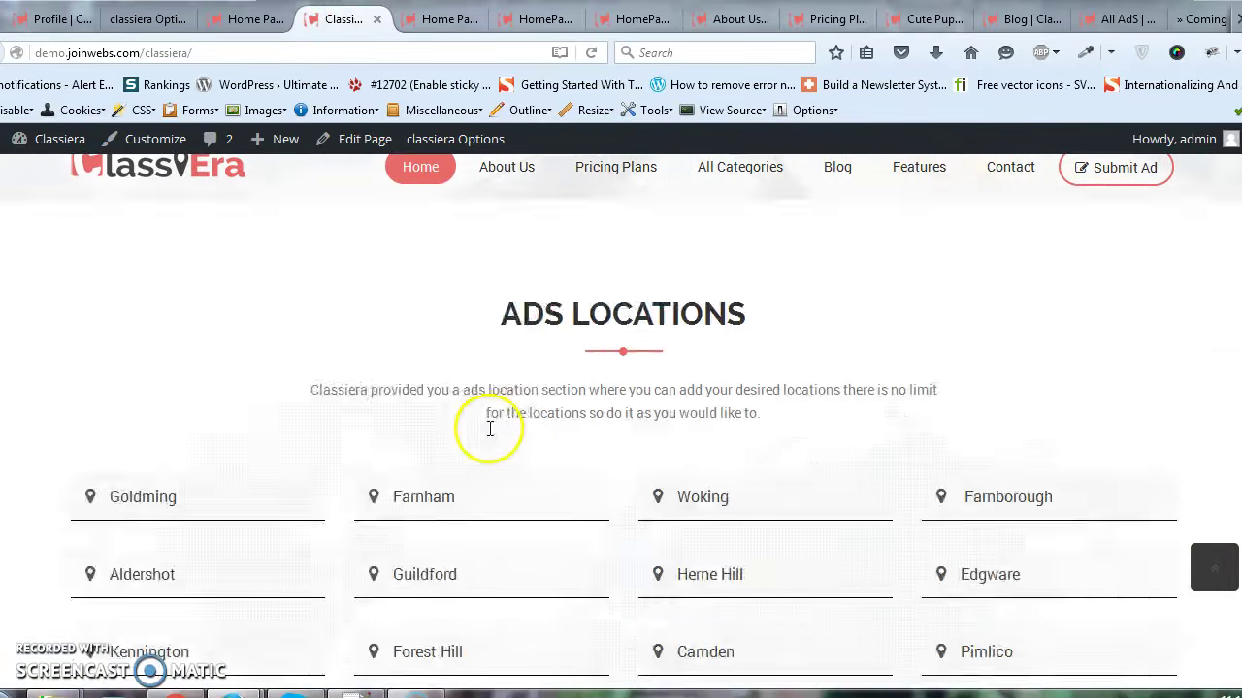
scroll(482, 427, "down", 10)
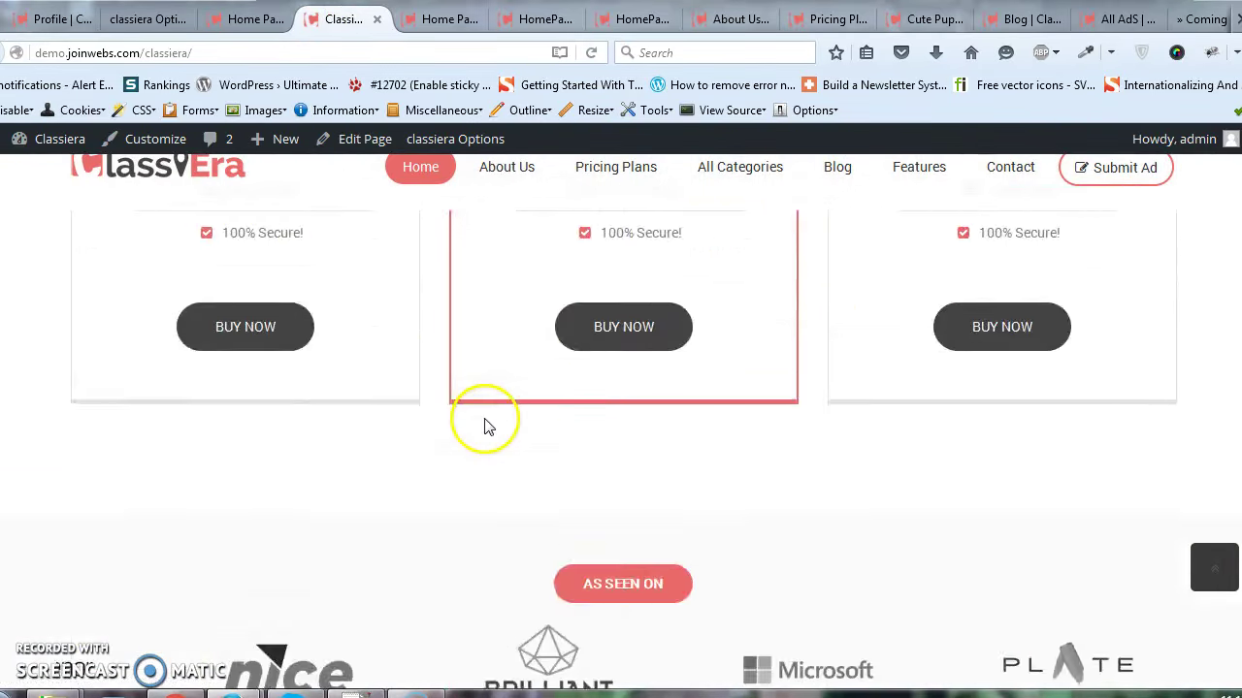
scroll(183, 379, "up", 4)
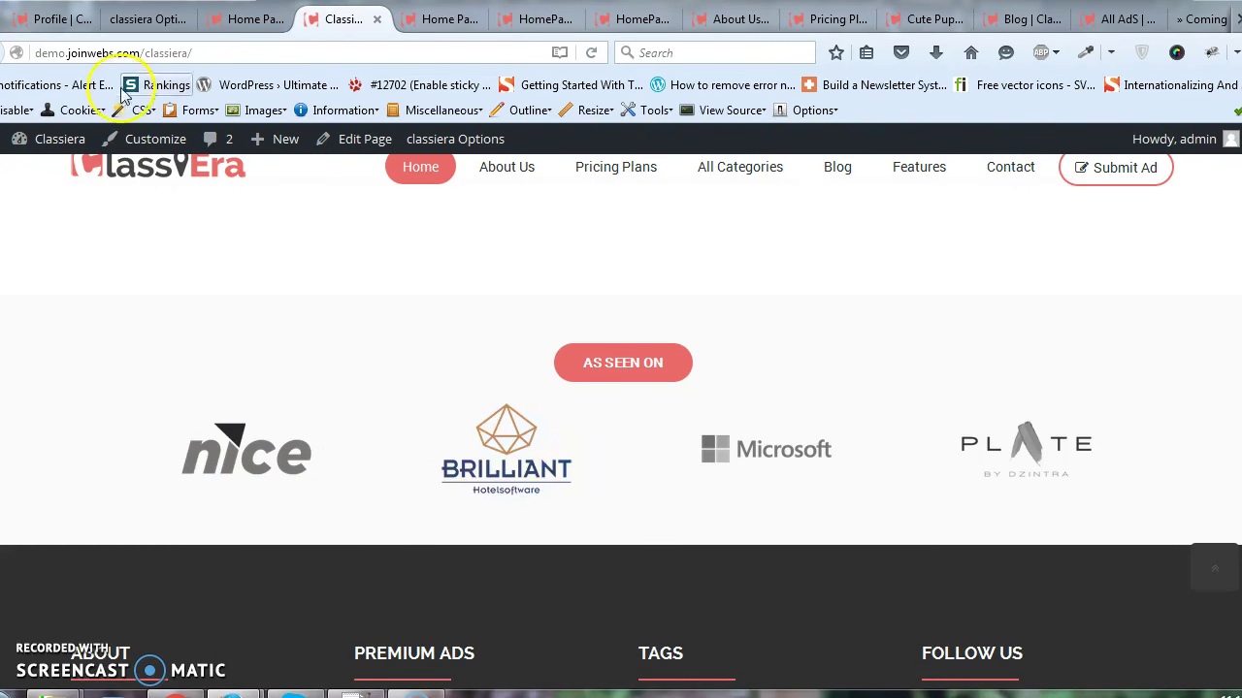
- Return to the theme options, open the Translate settings and review the replacement text fields from Previous Button to Purchase Now
left_click(154, 19)
scroll(393, 372, "down", 2)
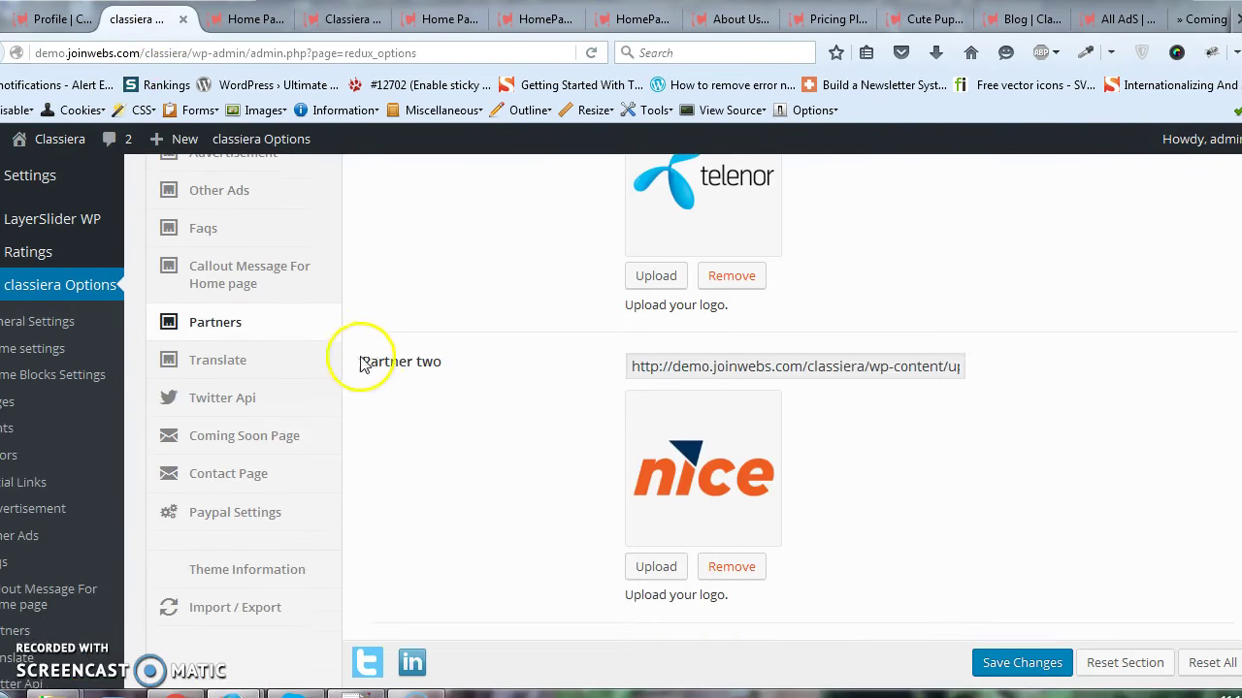
left_click(233, 358)
scroll(604, 320, "up", 5)
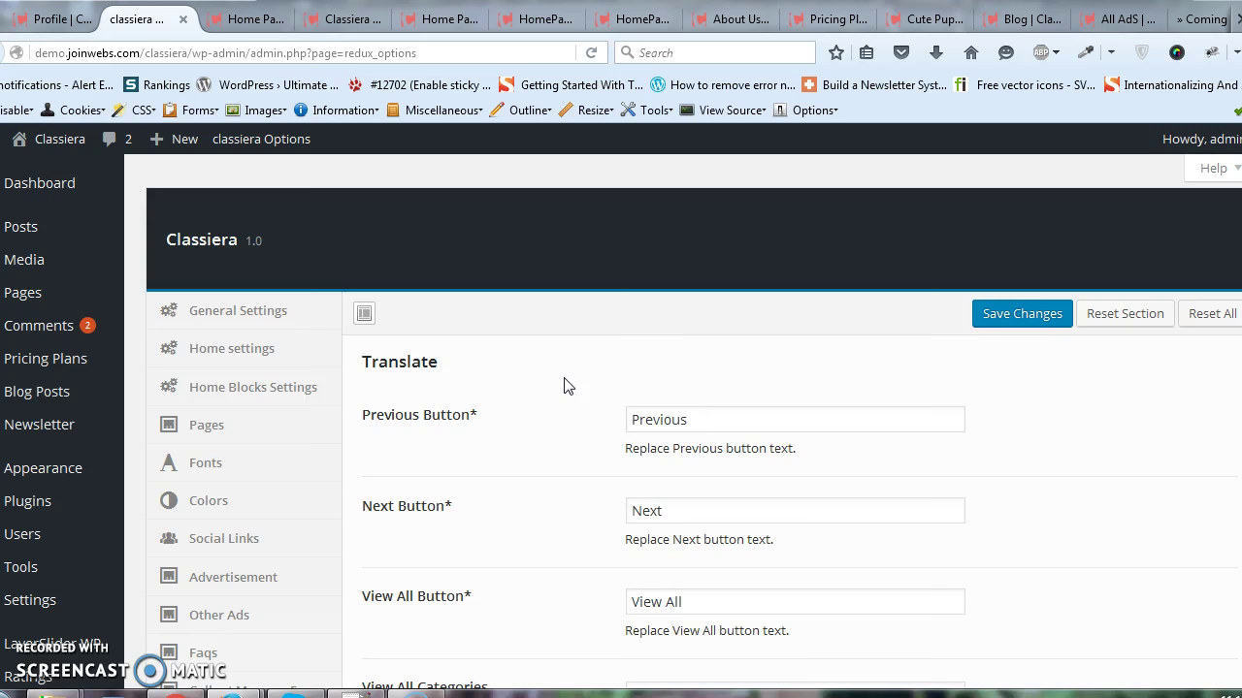
scroll(688, 411, "down", 2)
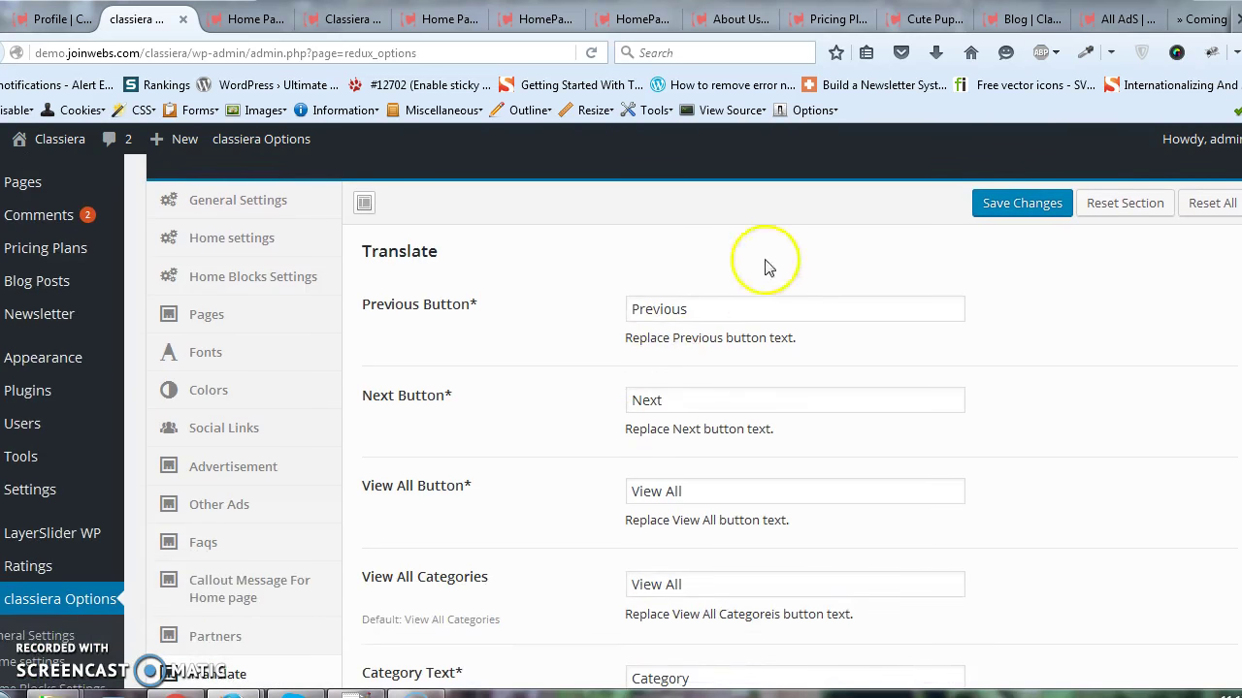
scroll(739, 461, "down", 10)
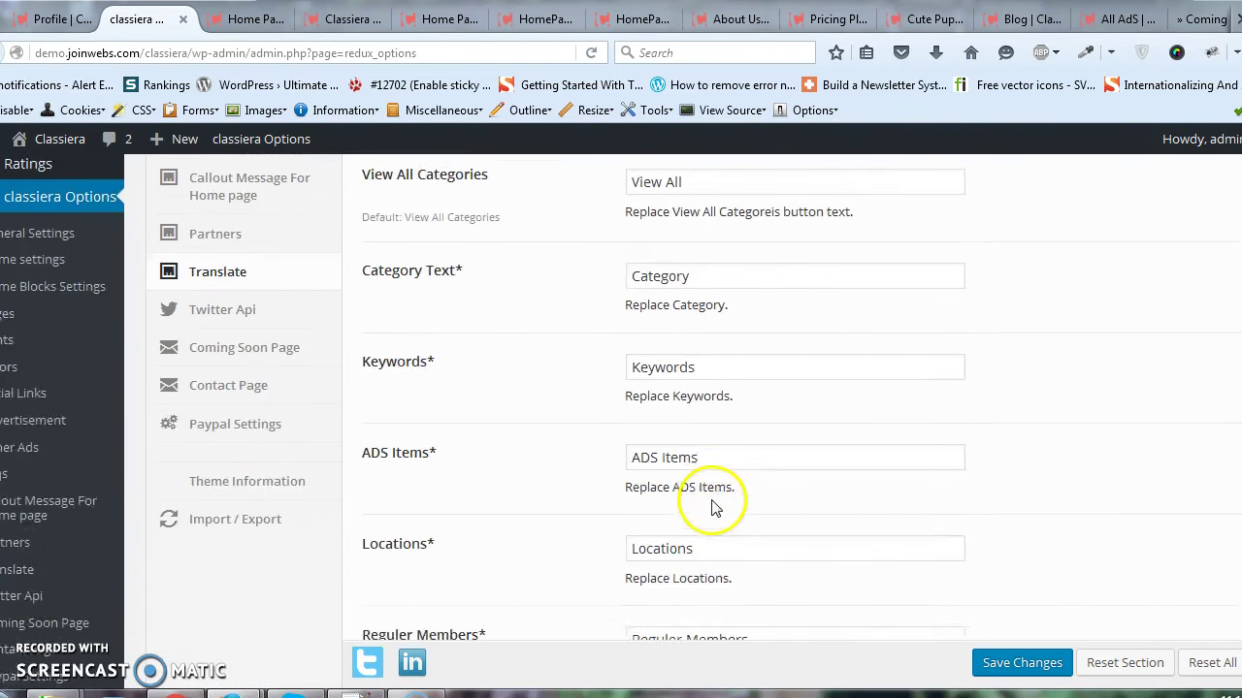
scroll(713, 500, "down", 3)
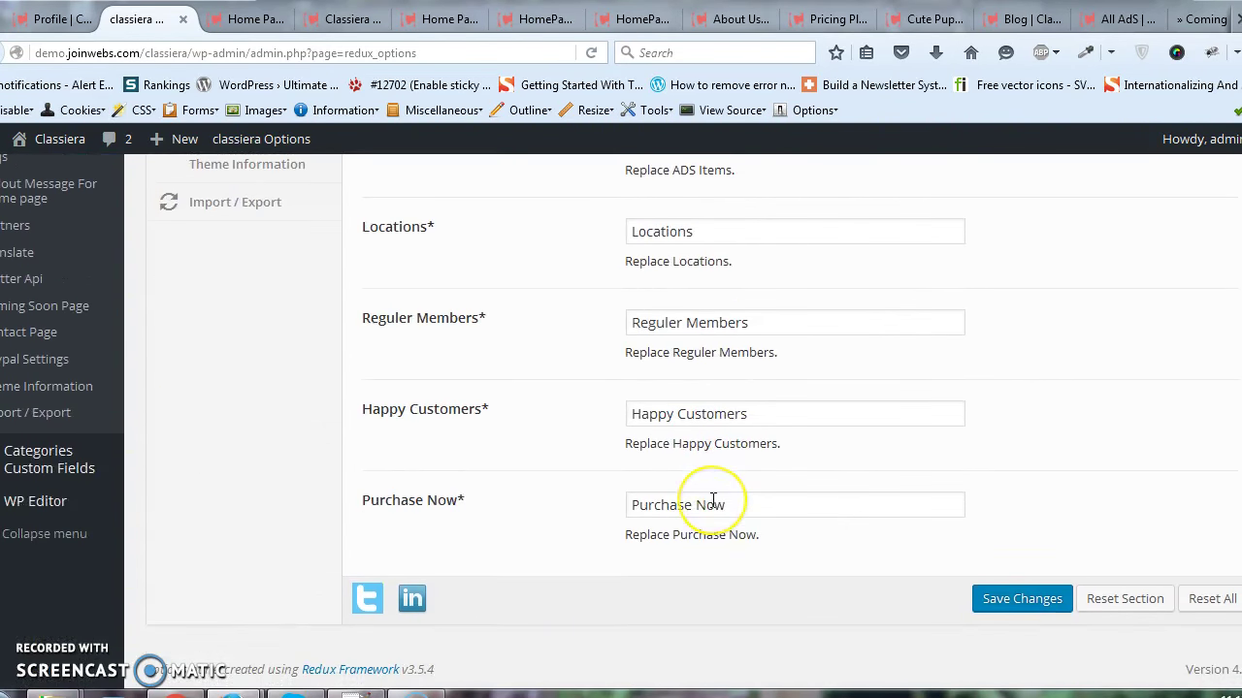
scroll(713, 499, "up", 5)
scroll(713, 499, "up", 3)
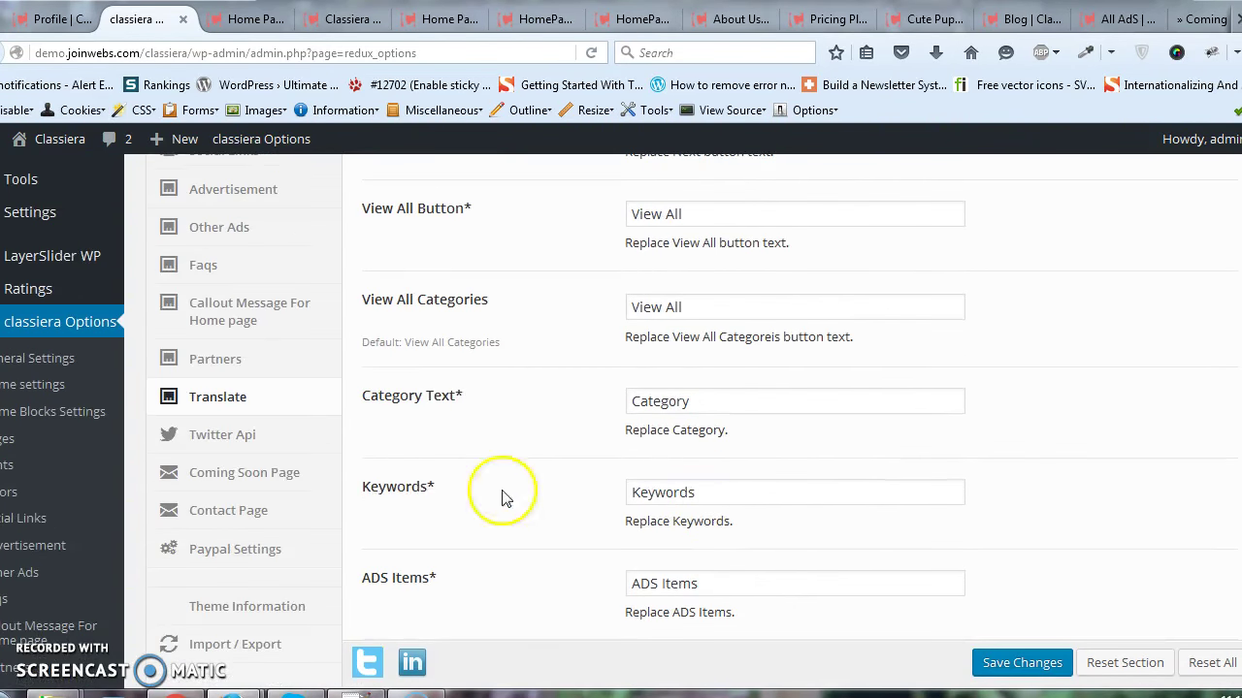
- Open the Twitter Api settings and review the consumer key, consumer secret and user access token fields
left_click(240, 438)
scroll(514, 347, "up", 4)
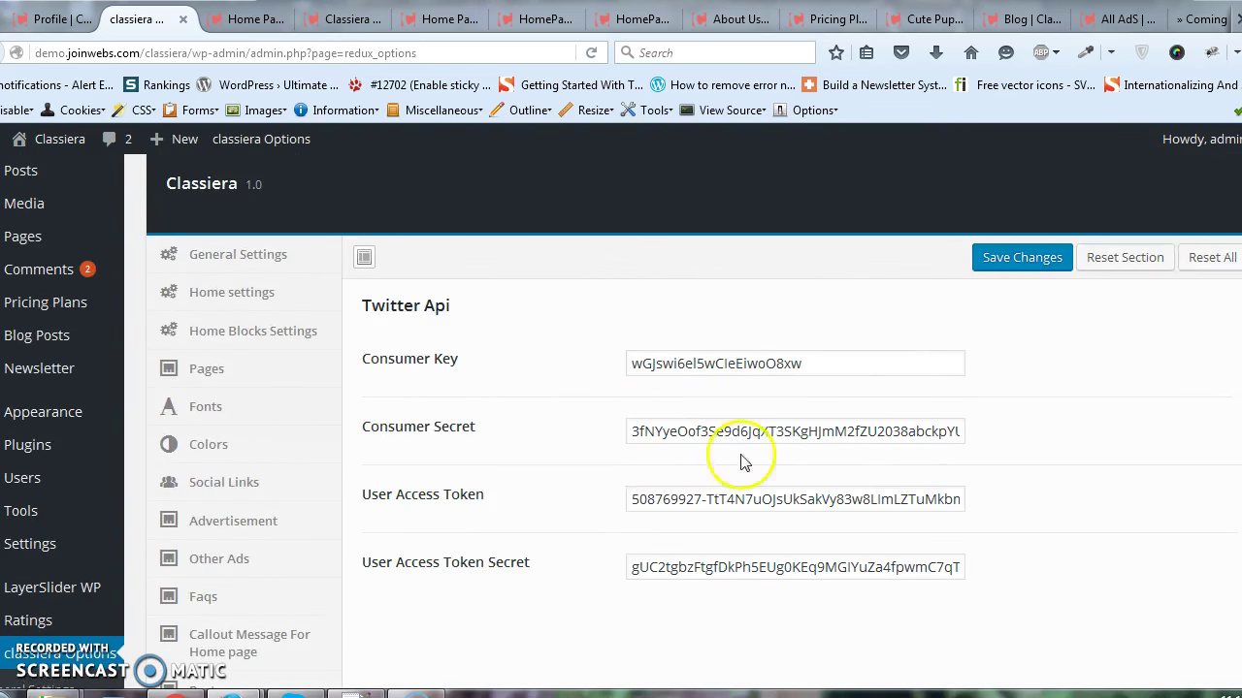
scroll(809, 485, "down", 2)
scroll(566, 446, "down", 3)
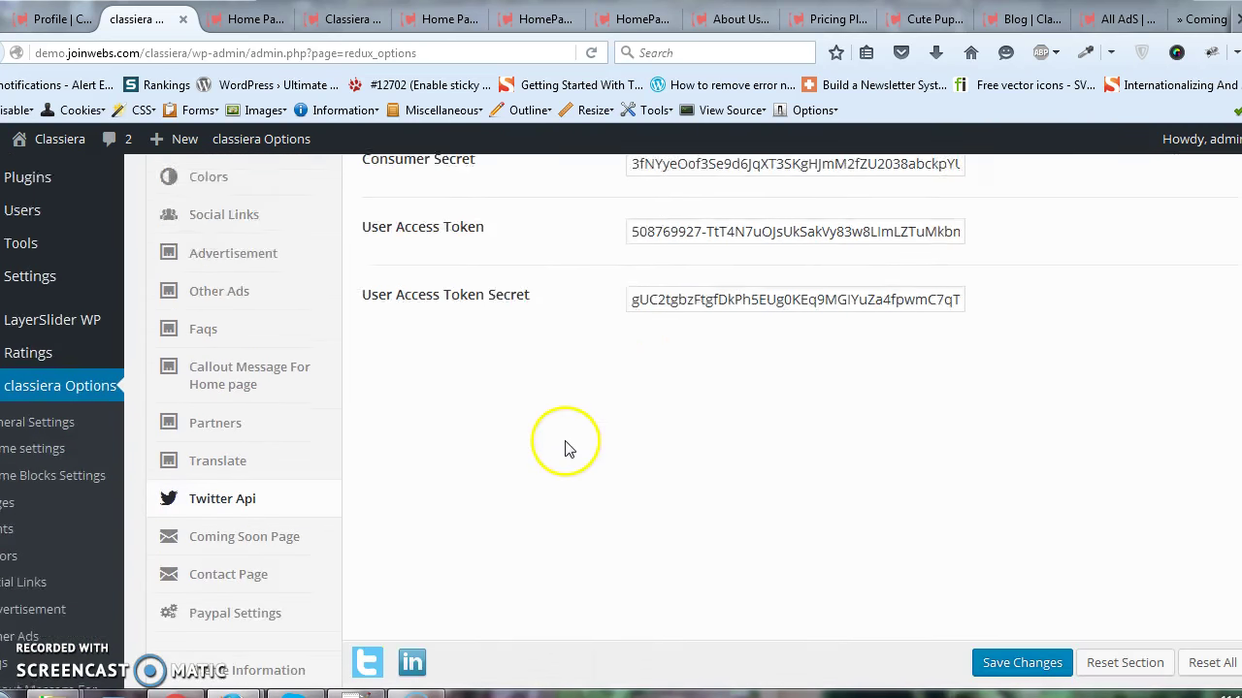
scroll(602, 359, "up", 5)
scroll(536, 377, "down", 4)
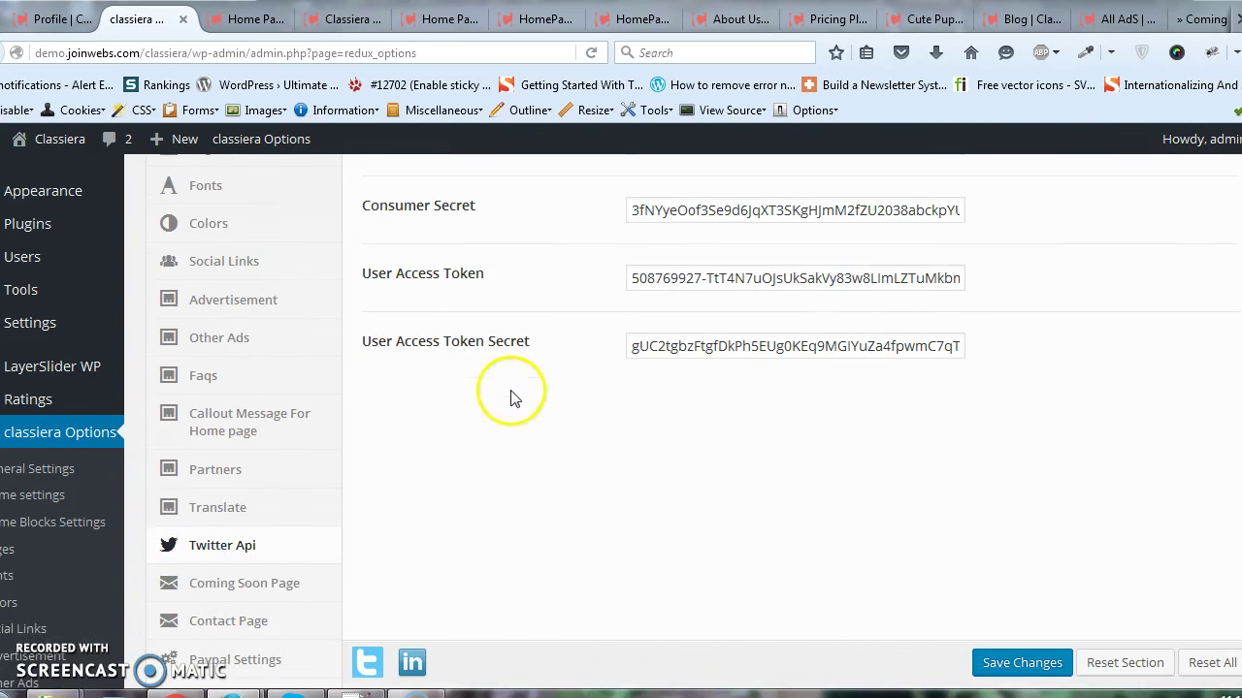
- Open the Coming Soon Page settings and compare the Coming Soon logo field with the logo on the live coming-soon page
left_click(221, 585)
scroll(485, 398, "up", 6)
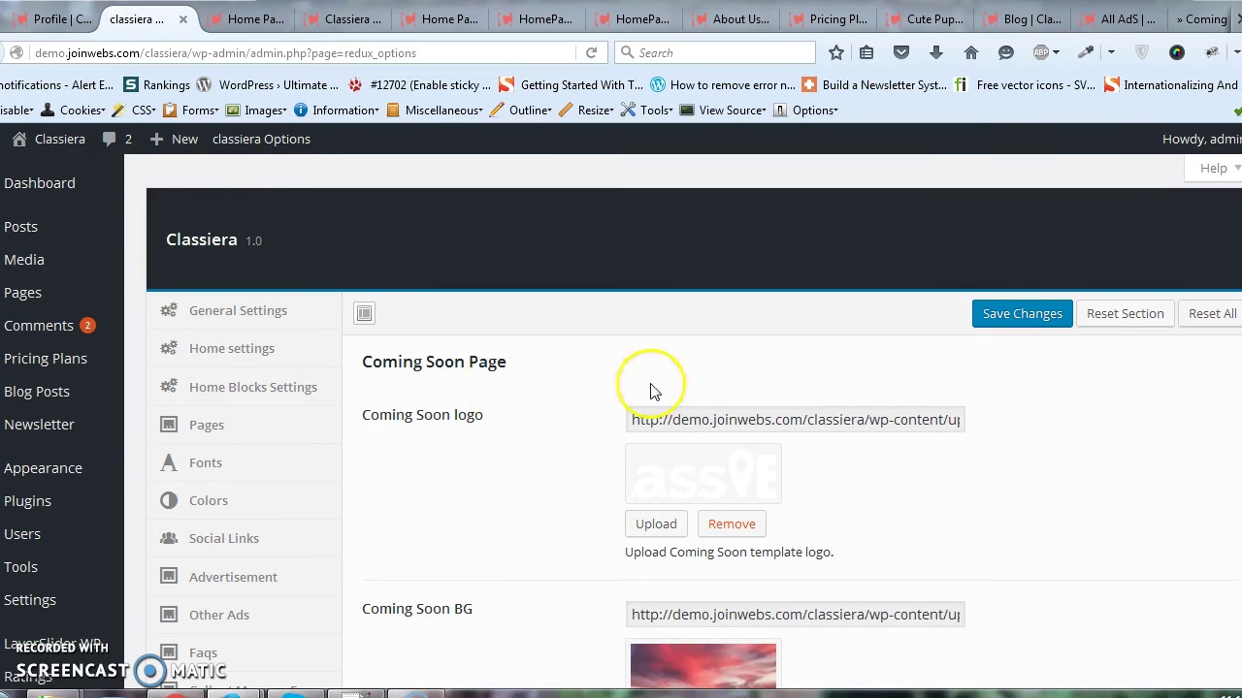
left_click(1205, 19)
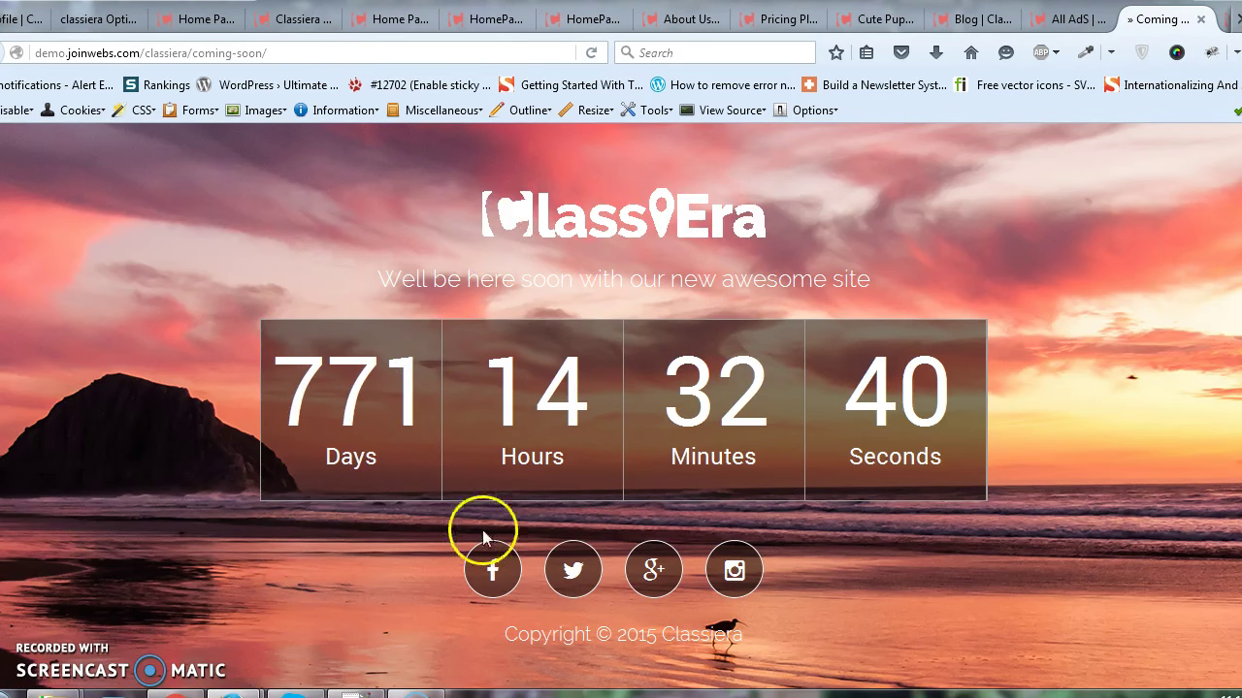
left_click(86, 21)
scroll(485, 359, "down", 1)
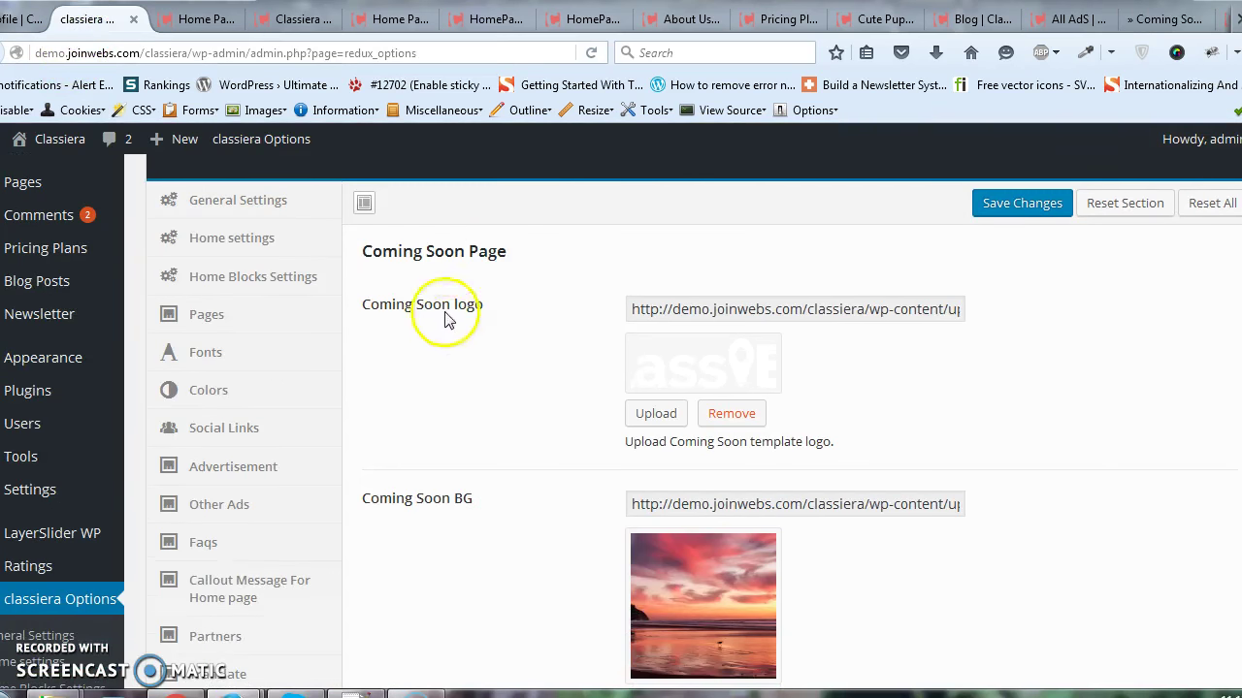
left_click(1164, 19)
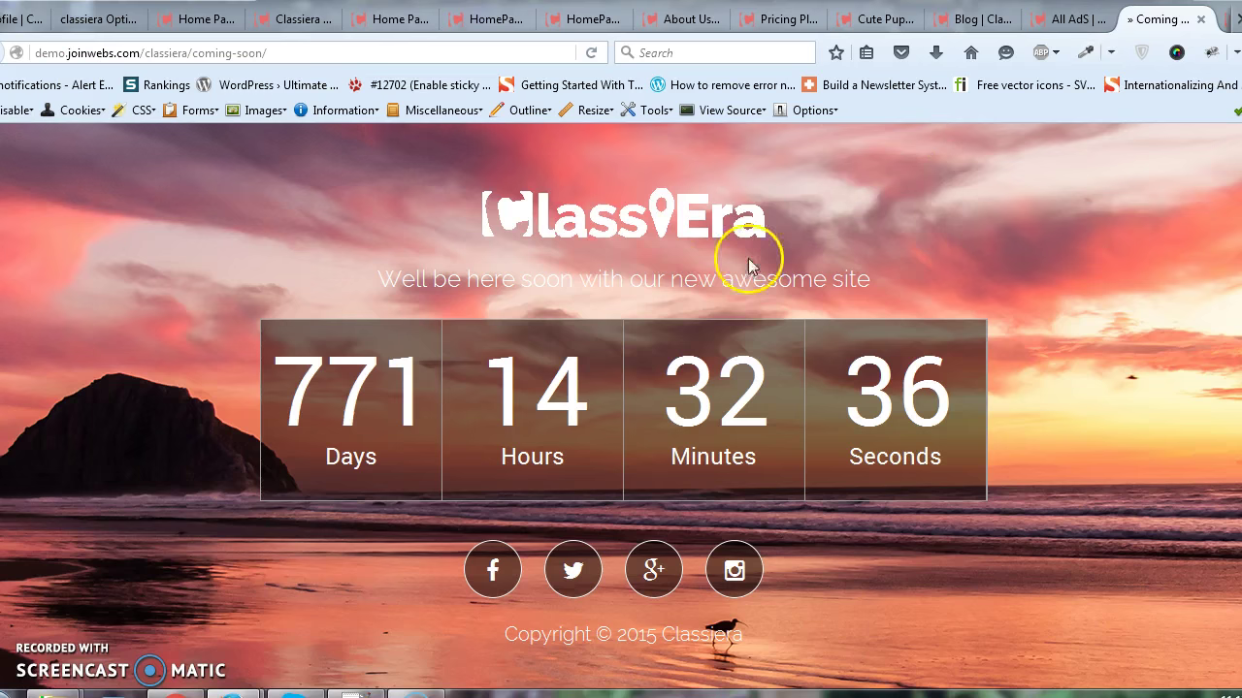
left_click(87, 20)
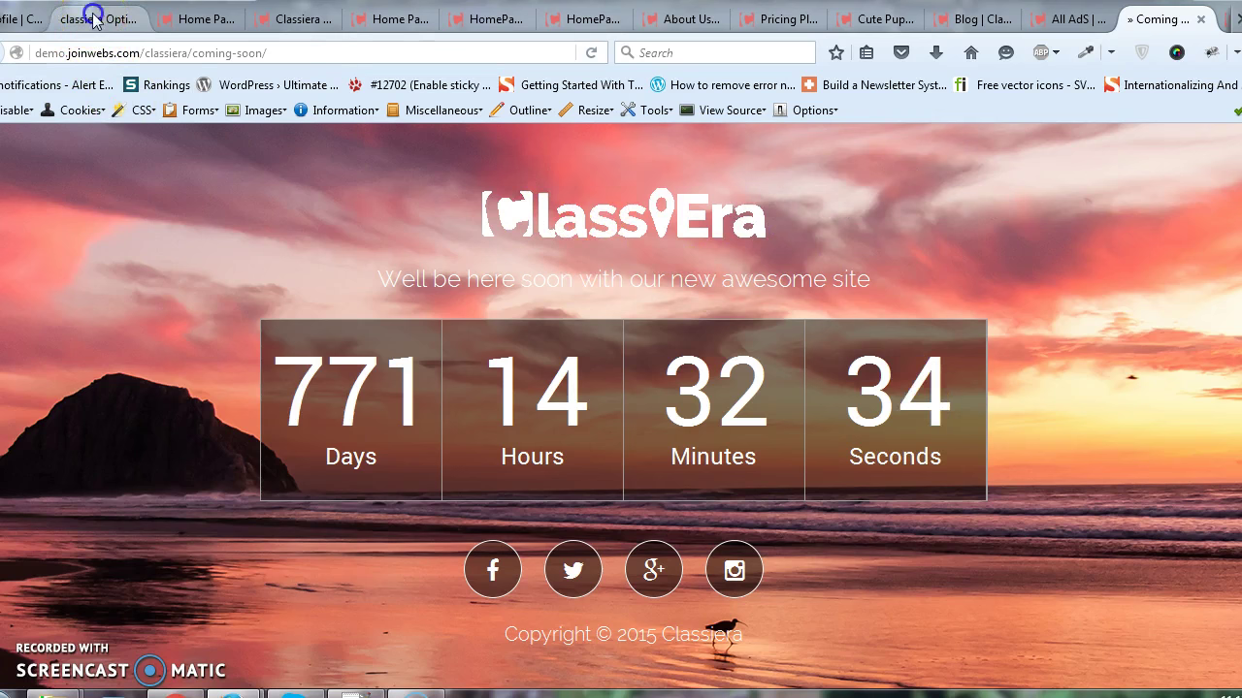
- Review the Coming Soon BG image field and compare it with the background of the live coming-soon page
scroll(712, 363, "down", 4)
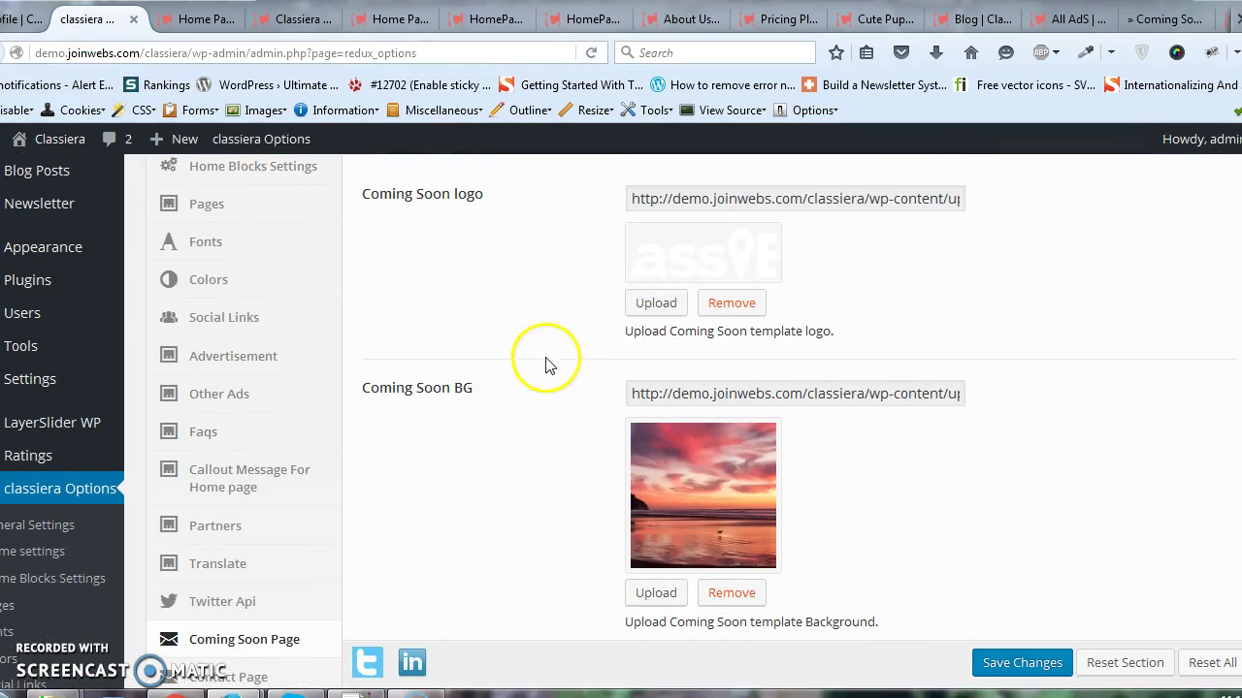
left_click(1150, 20)
left_click(87, 19)
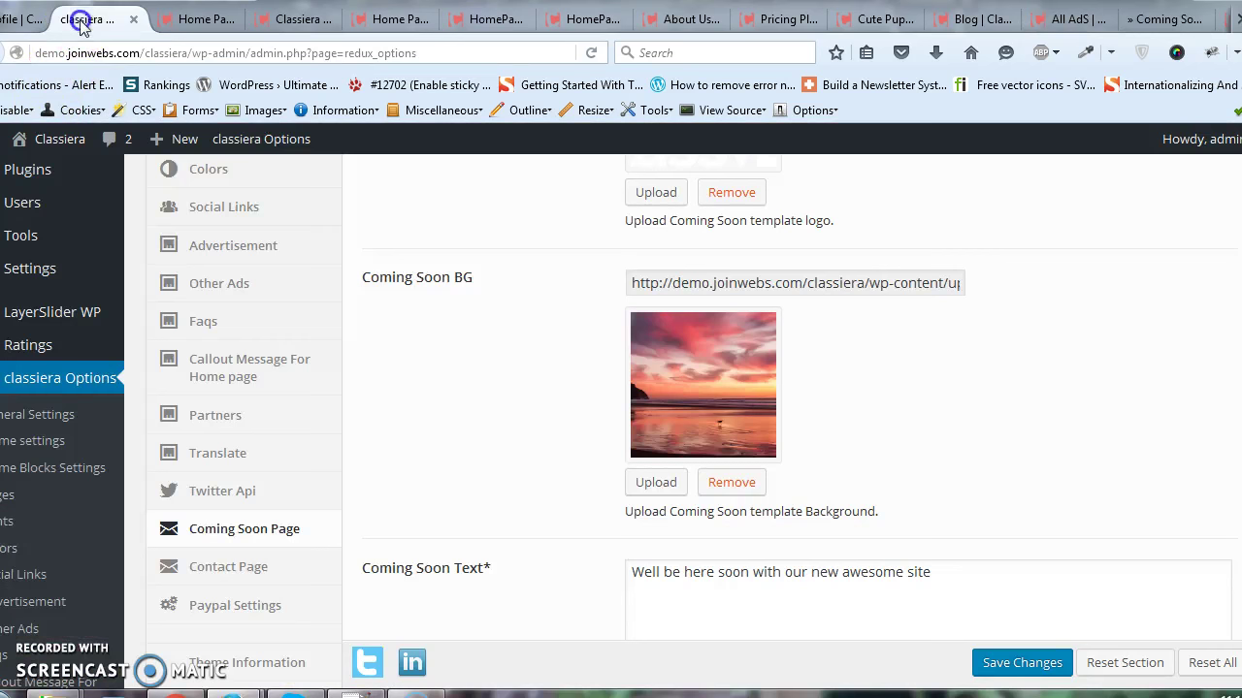
- Review the Coming Soon Text field, highlight the matching tagline on the live coming-soon page, and return to the settings
scroll(568, 421, "down", 4)
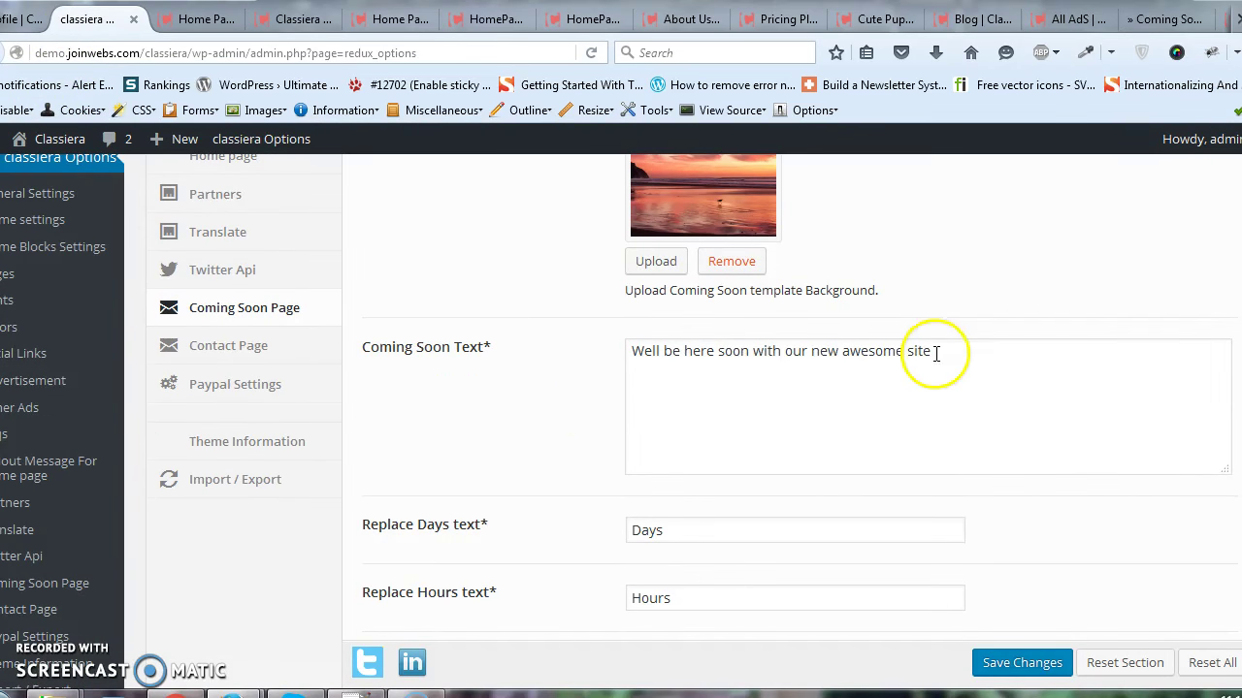
left_click(1143, 15)
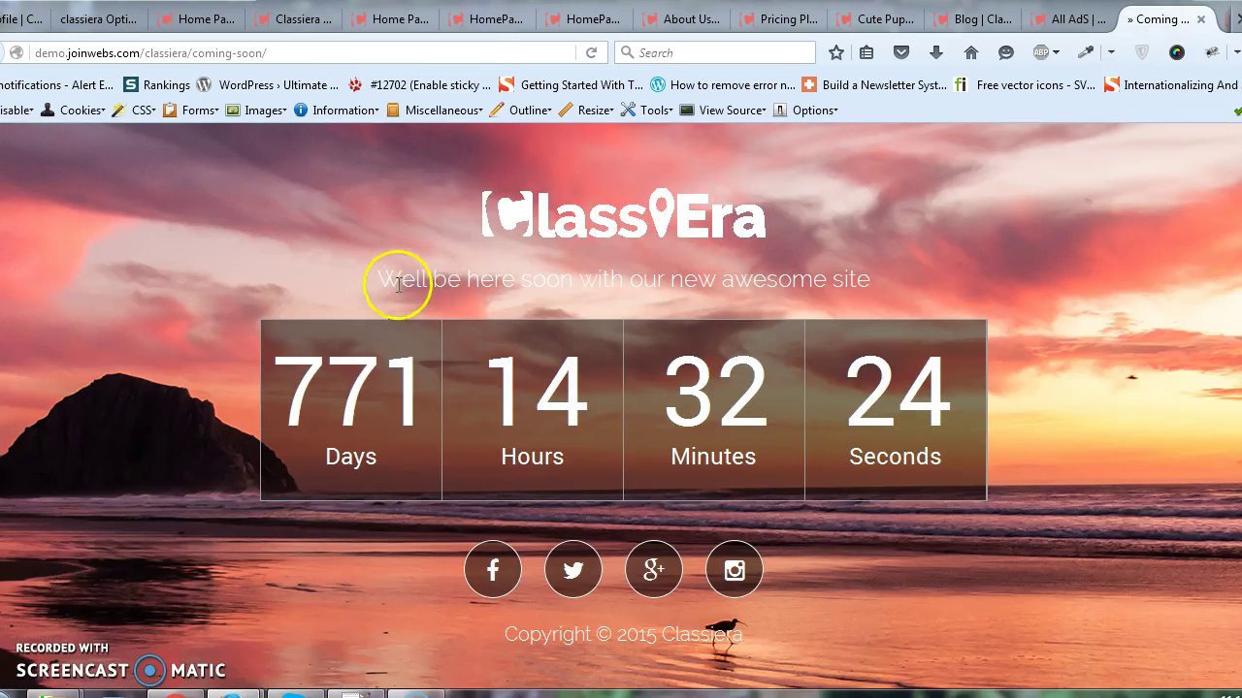
left_click_drag(398, 284, 884, 276)
left_click(97, 18)
scroll(617, 401, "down", 1)
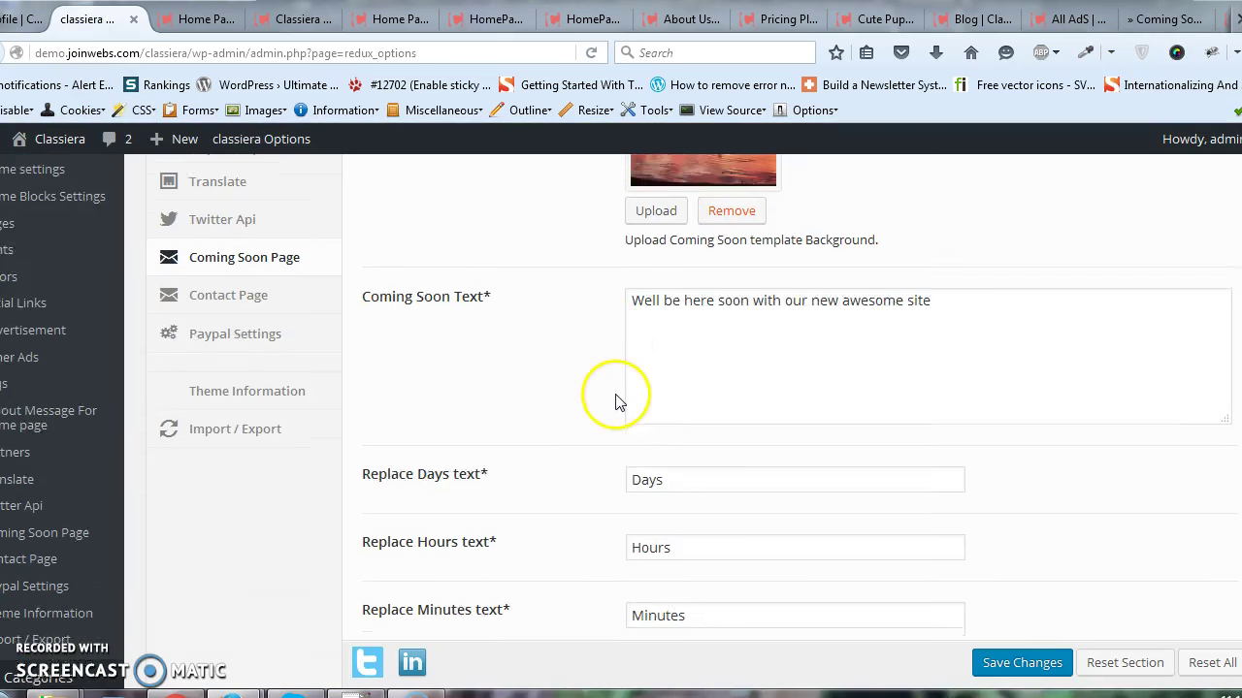
- Review the Coming Soon countdown labels, launch date and copyright fields, compare them with the live coming-soon page, and return to the settings
scroll(618, 400, "down", 1)
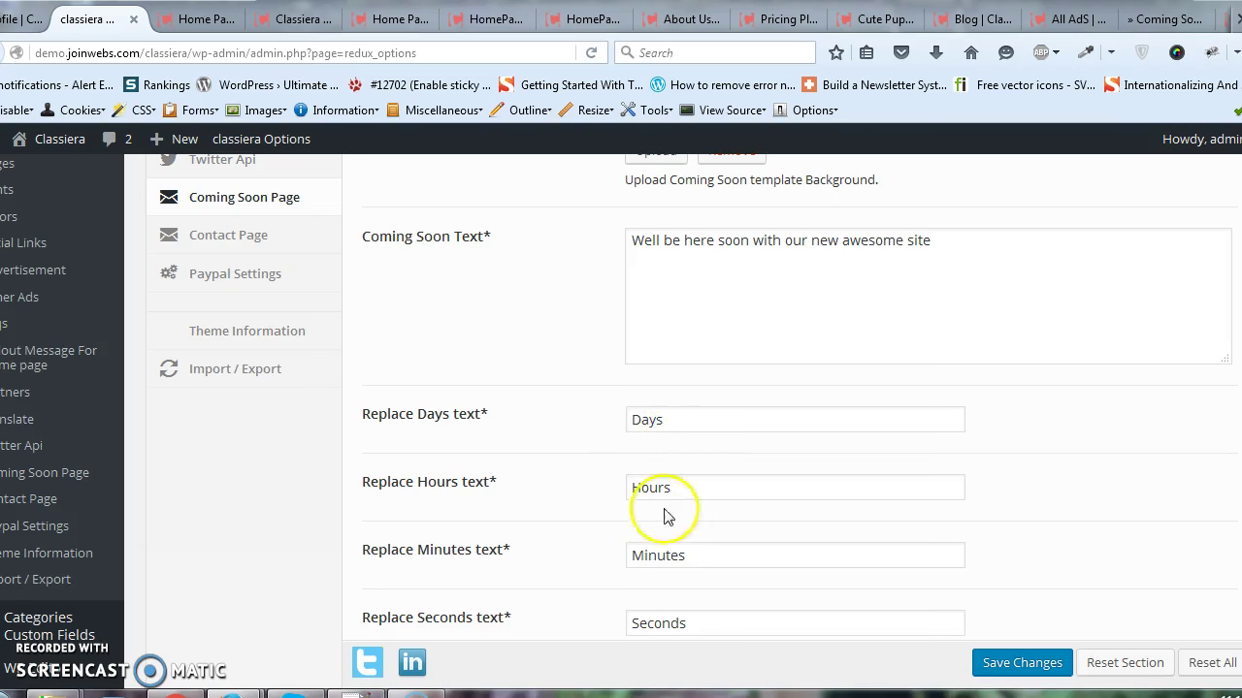
scroll(677, 513, "down", 2)
scroll(737, 516, "down", 3)
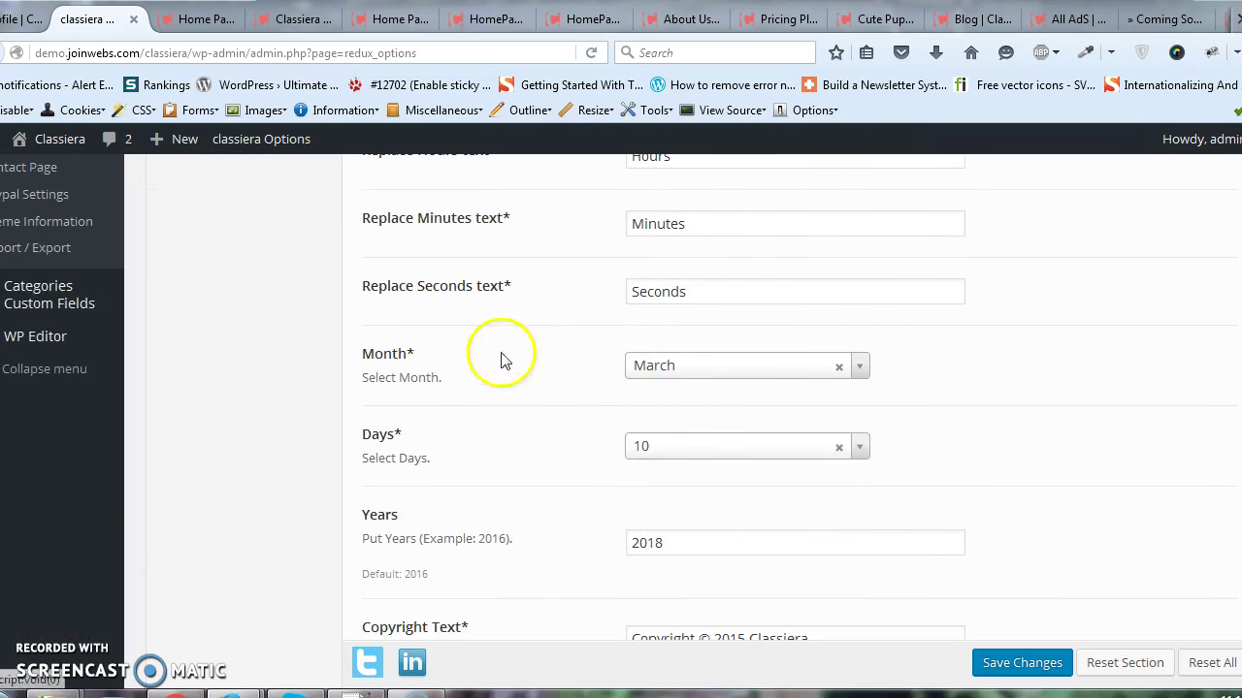
scroll(588, 461, "down", 1)
scroll(586, 470, "down", 1)
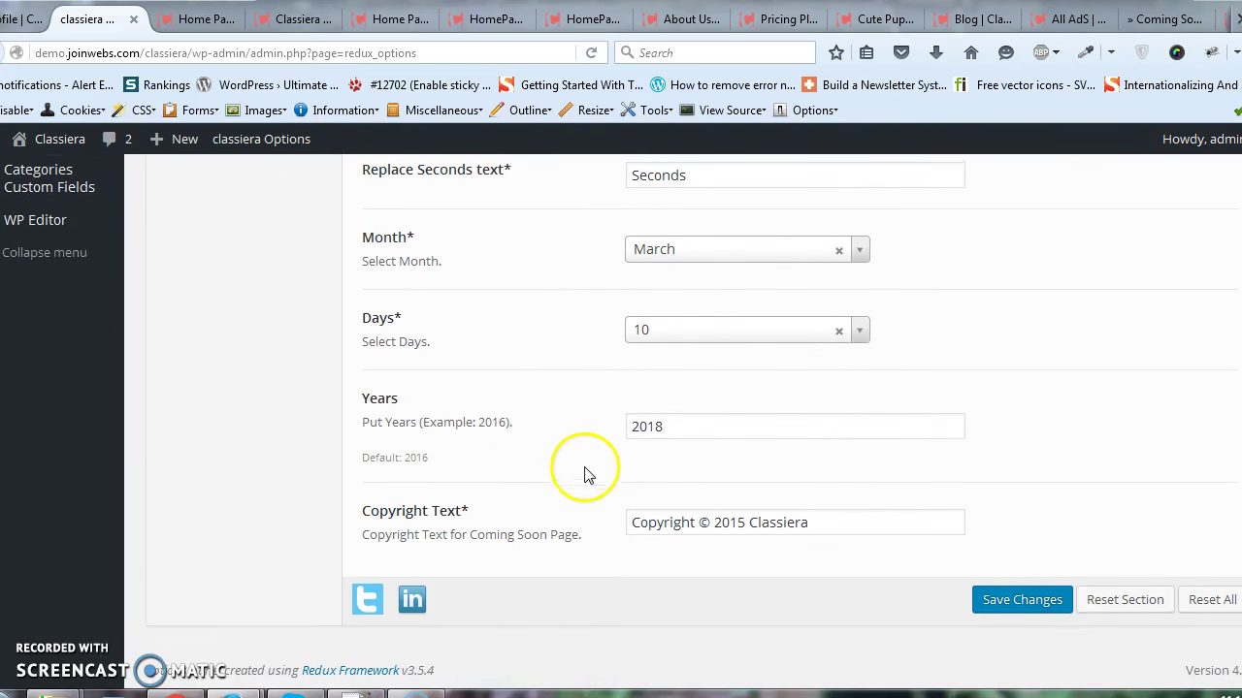
left_click(1150, 19)
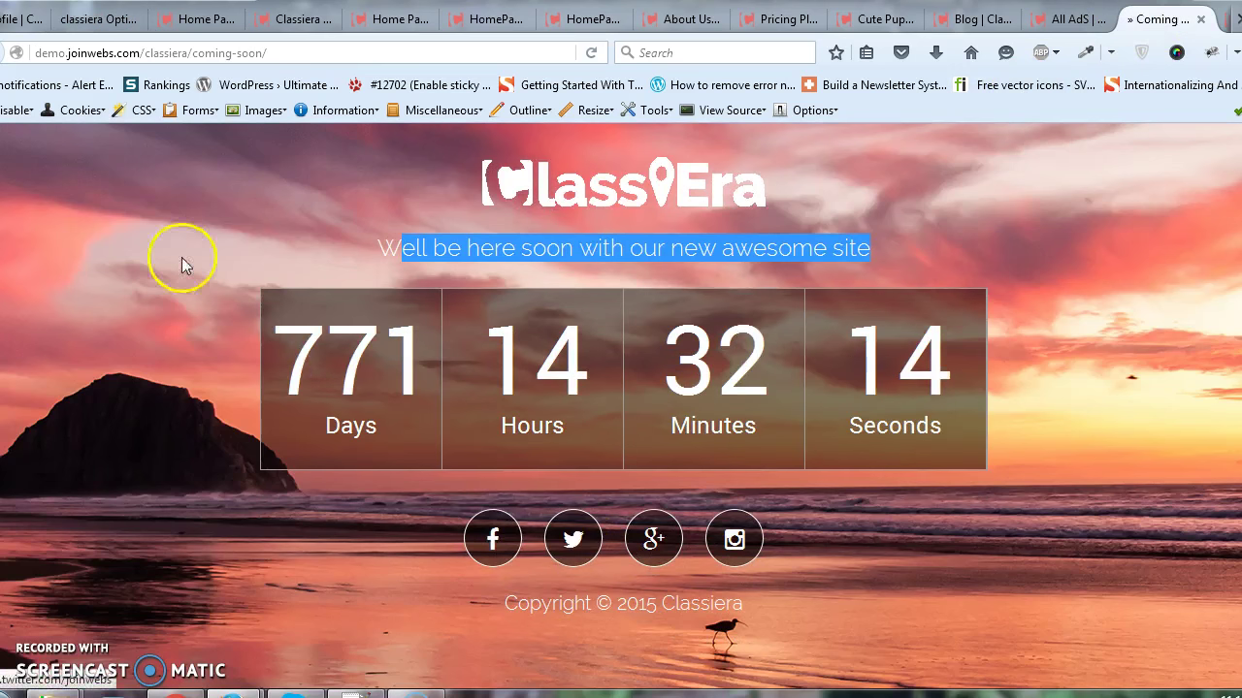
left_click(94, 21)
- Open the Contact Page settings and highlight the address in the email field
scroll(374, 393, "up", 8)
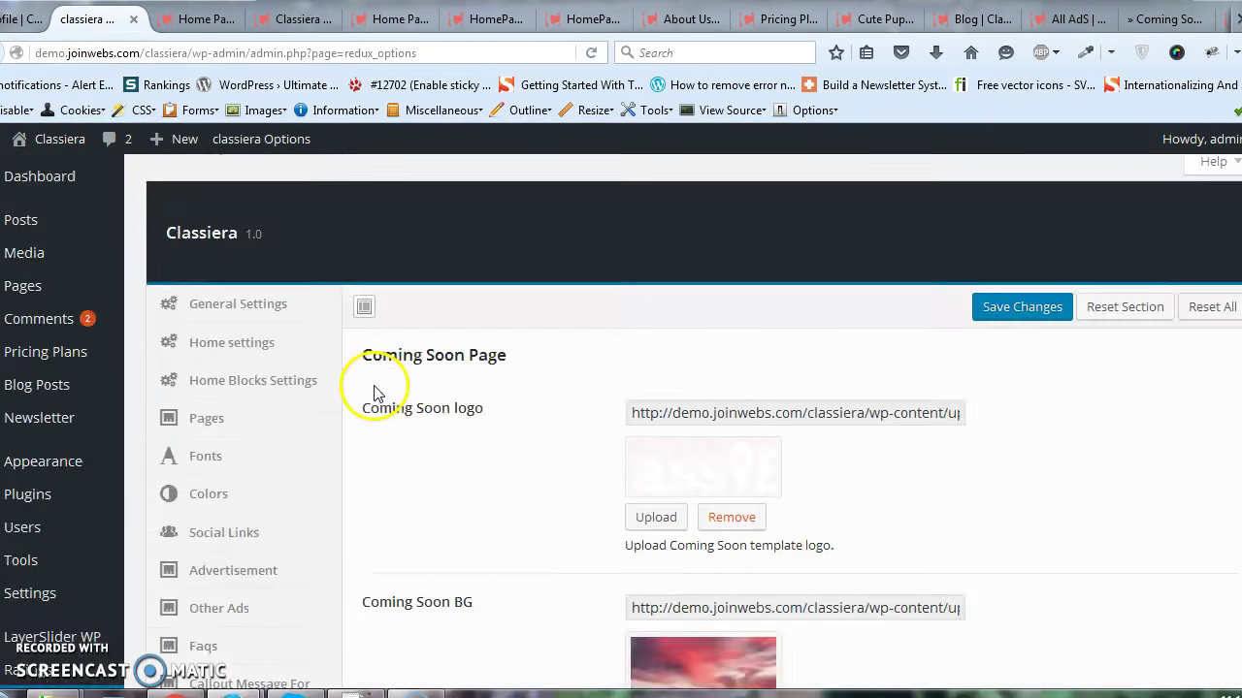
scroll(363, 393, "down", 3)
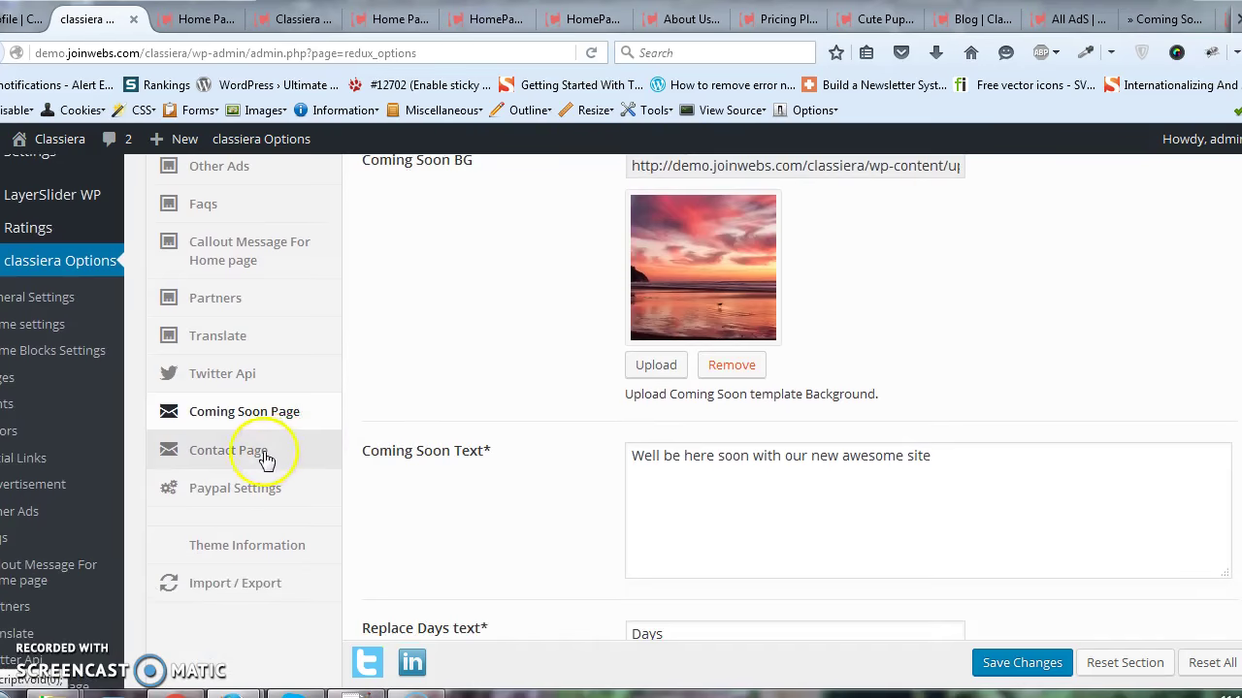
left_click(267, 452)
scroll(500, 383, "up", 5)
scroll(503, 388, "down", 2)
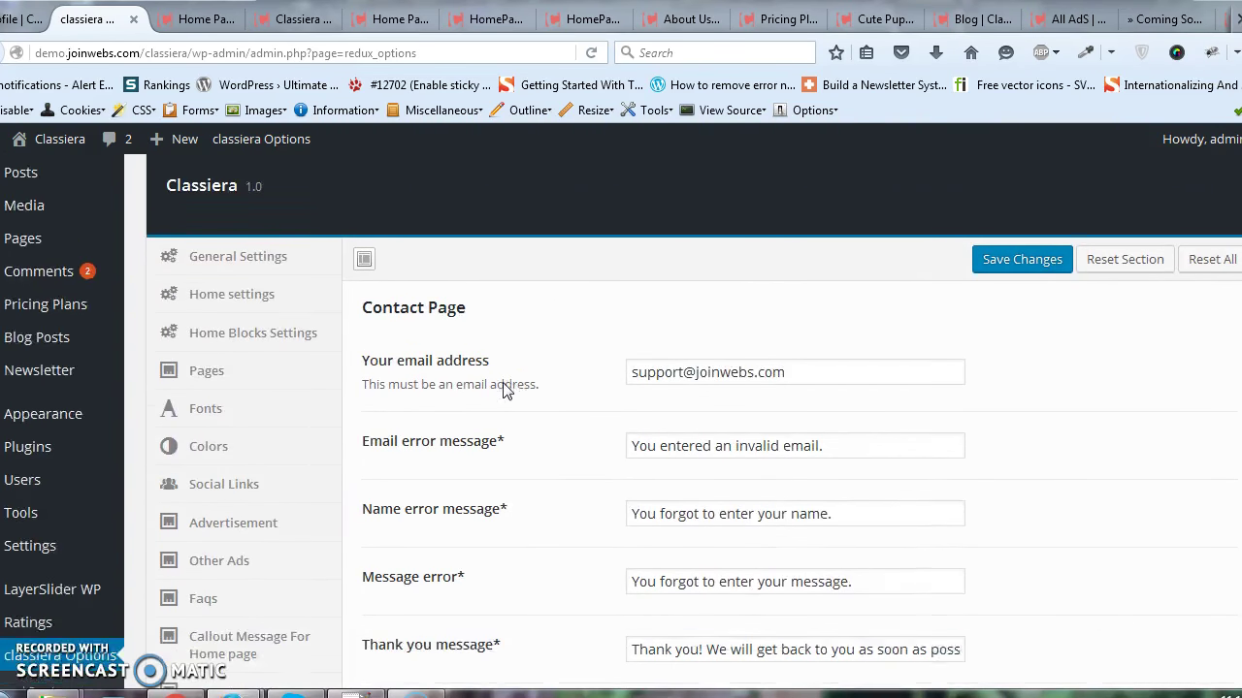
left_click_drag(812, 307, 603, 312)
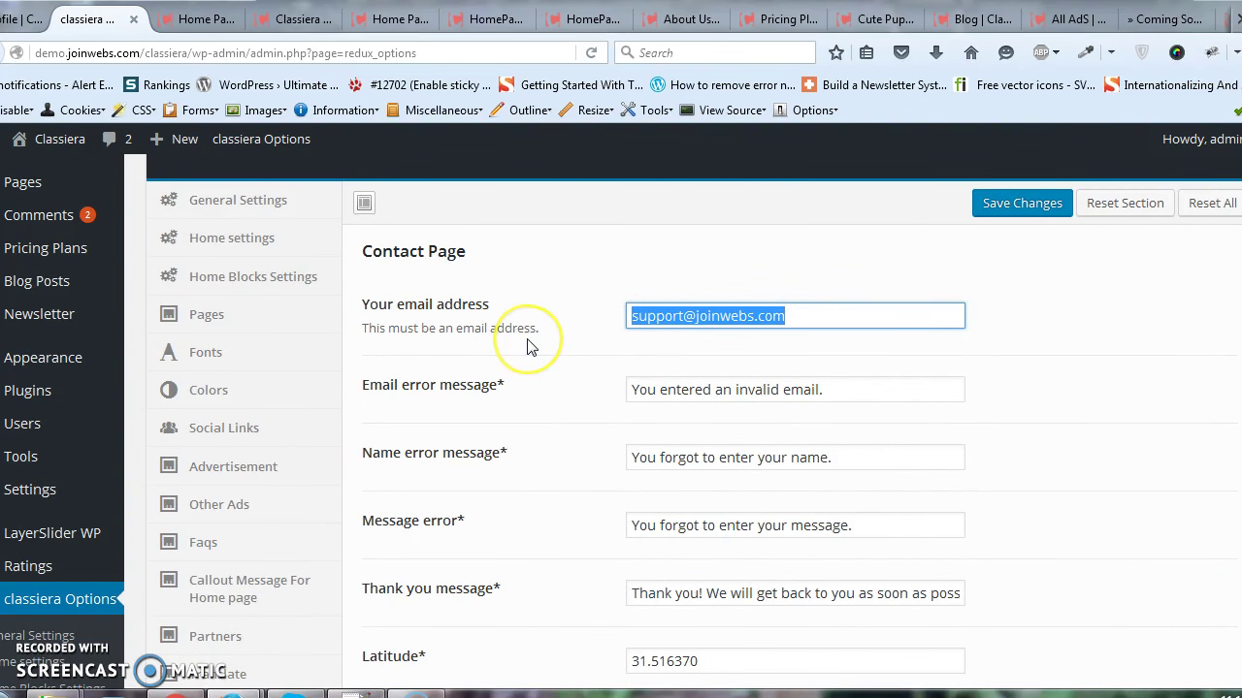
- Review the Contact Page error messages, thank-you message, map coordinates, zoom level, description, address and phone fields
scroll(526, 357, "down", 2)
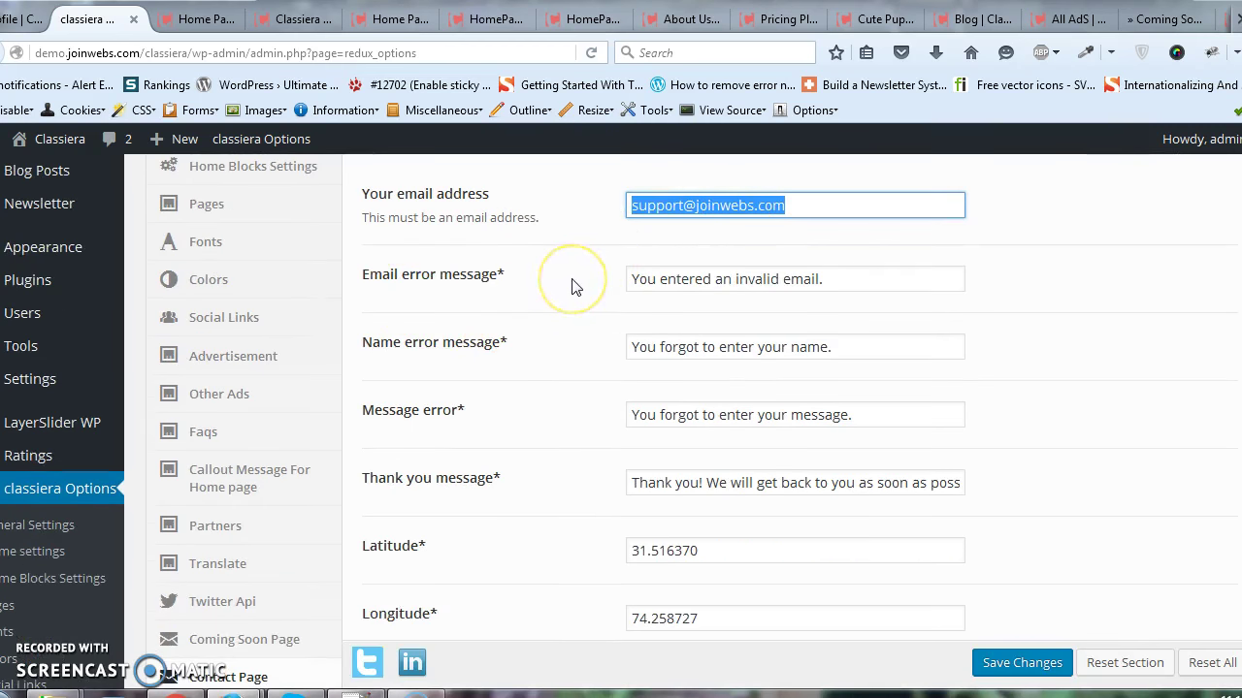
scroll(514, 308, "down", 8)
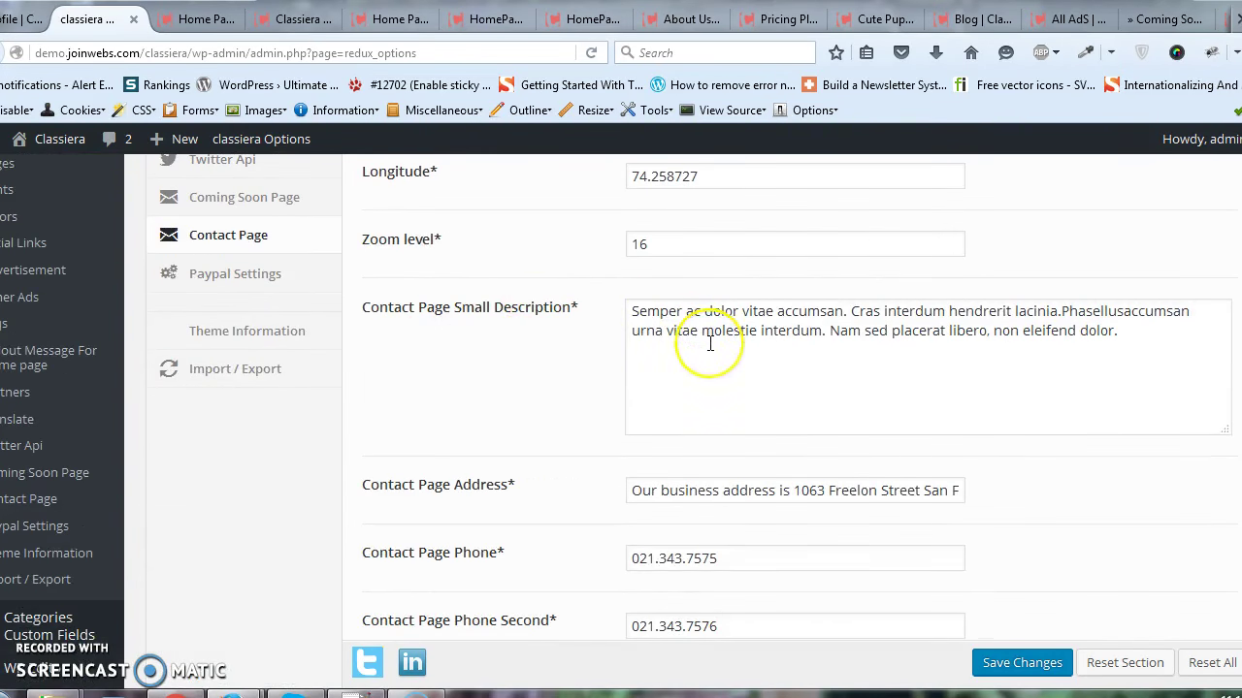
scroll(710, 345, "down", 2)
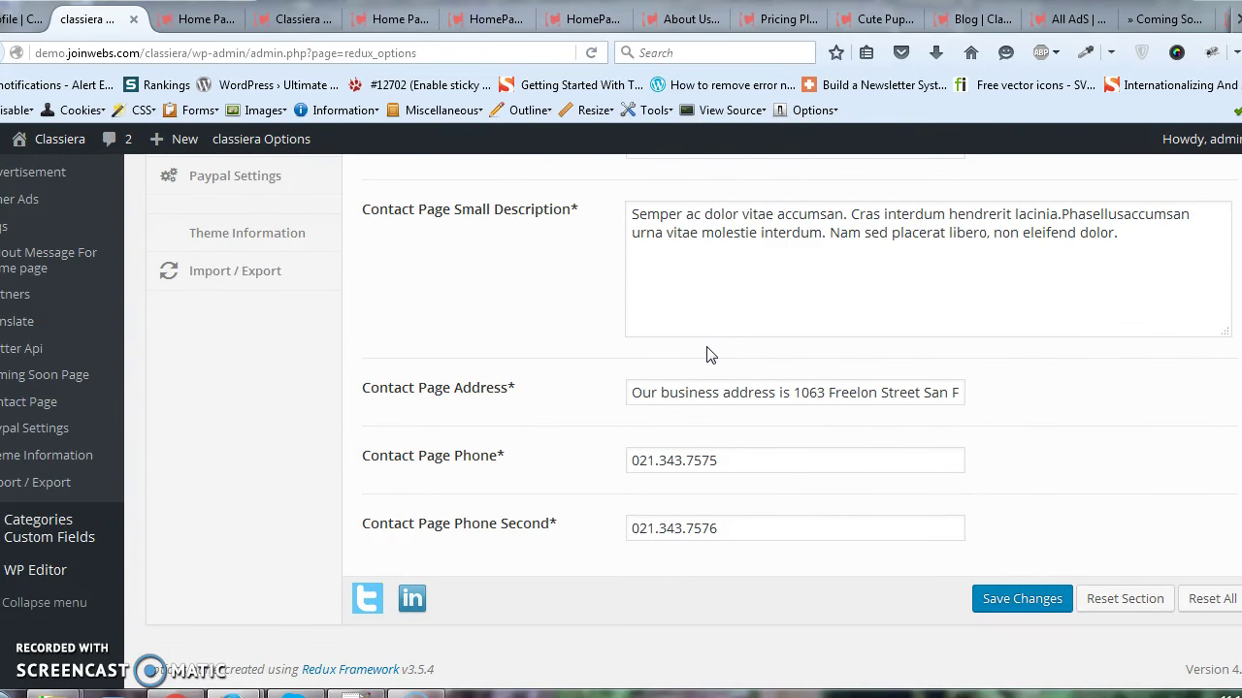
scroll(706, 355, "up", 10)
- Open the Paypal Settings and review the environment, API credentials, thank-you page URLs and the available currencies
scroll(553, 397, "down", 6)
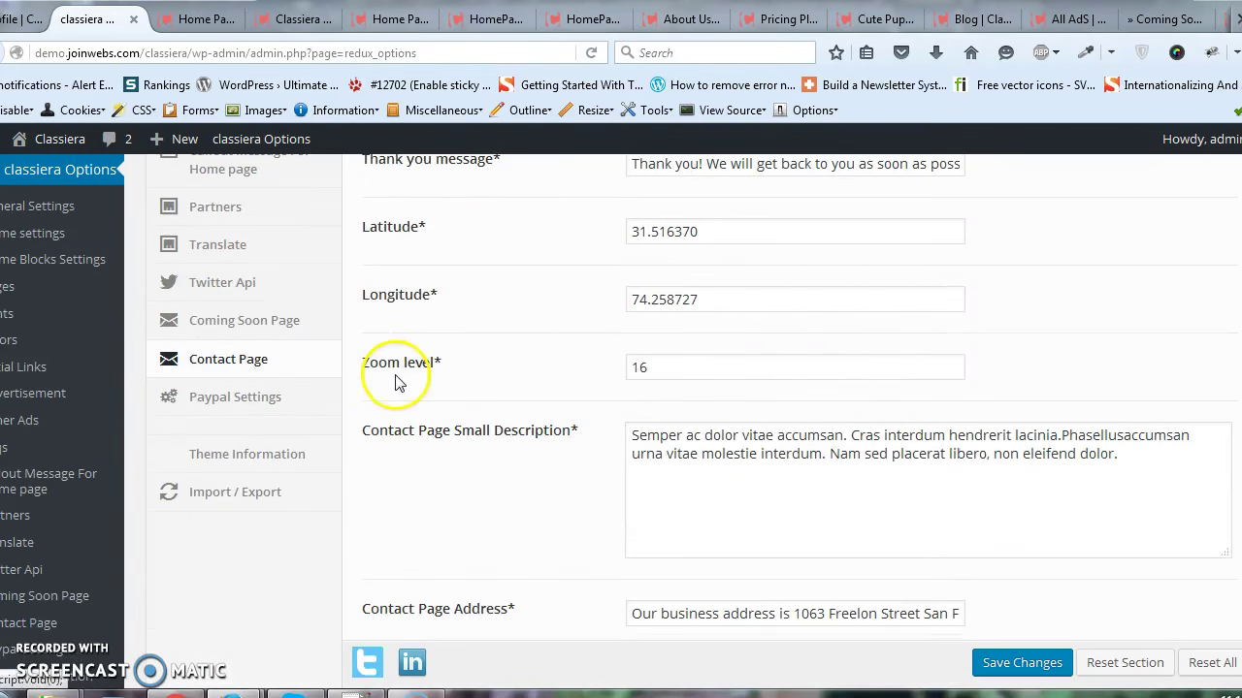
left_click(233, 402)
scroll(507, 352, "up", 4)
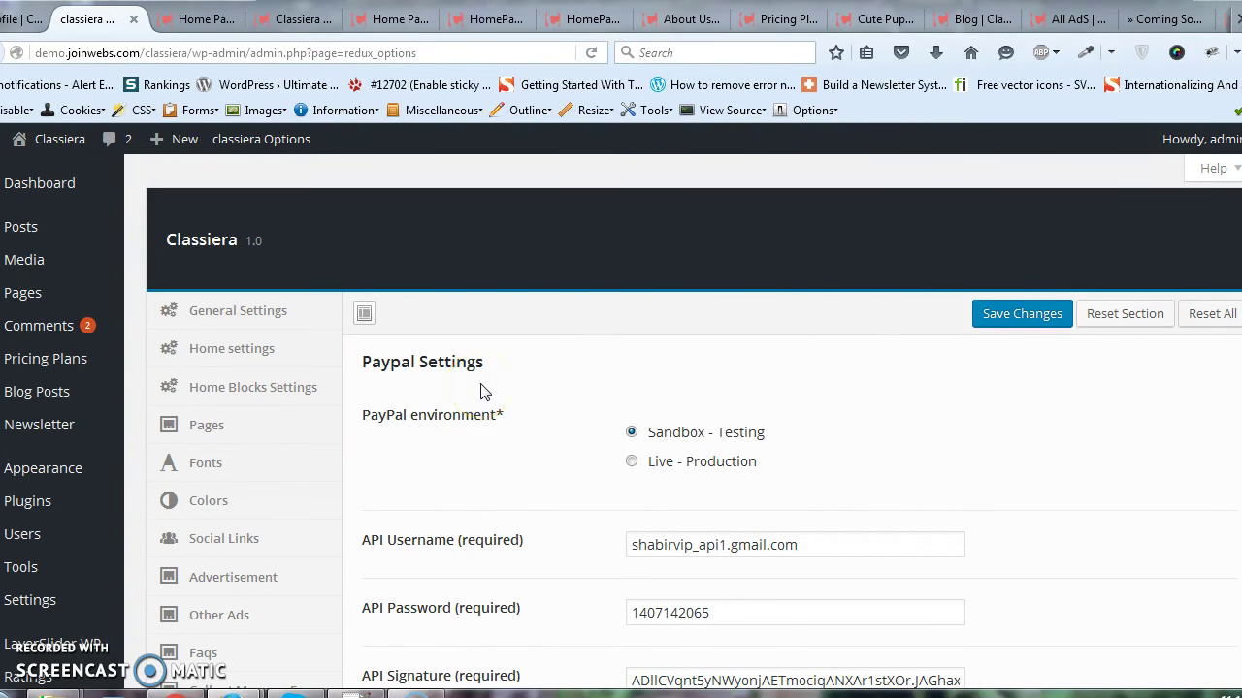
scroll(485, 391, "down", 2)
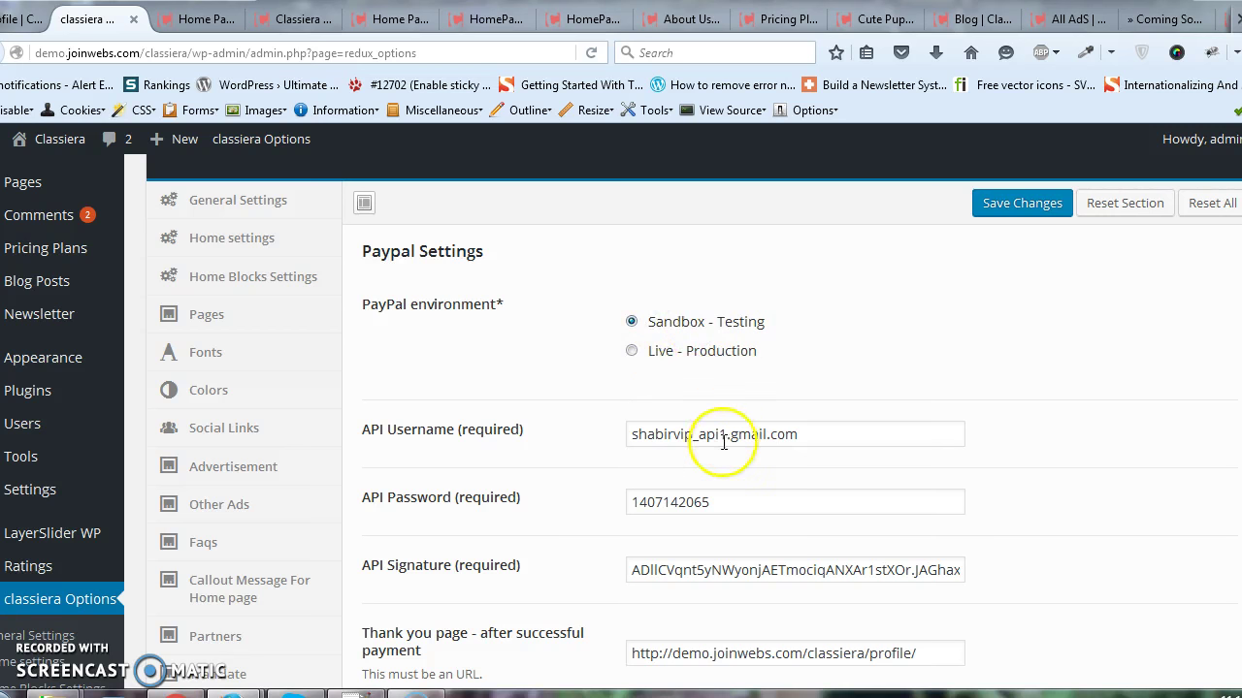
scroll(722, 442, "down", 5)
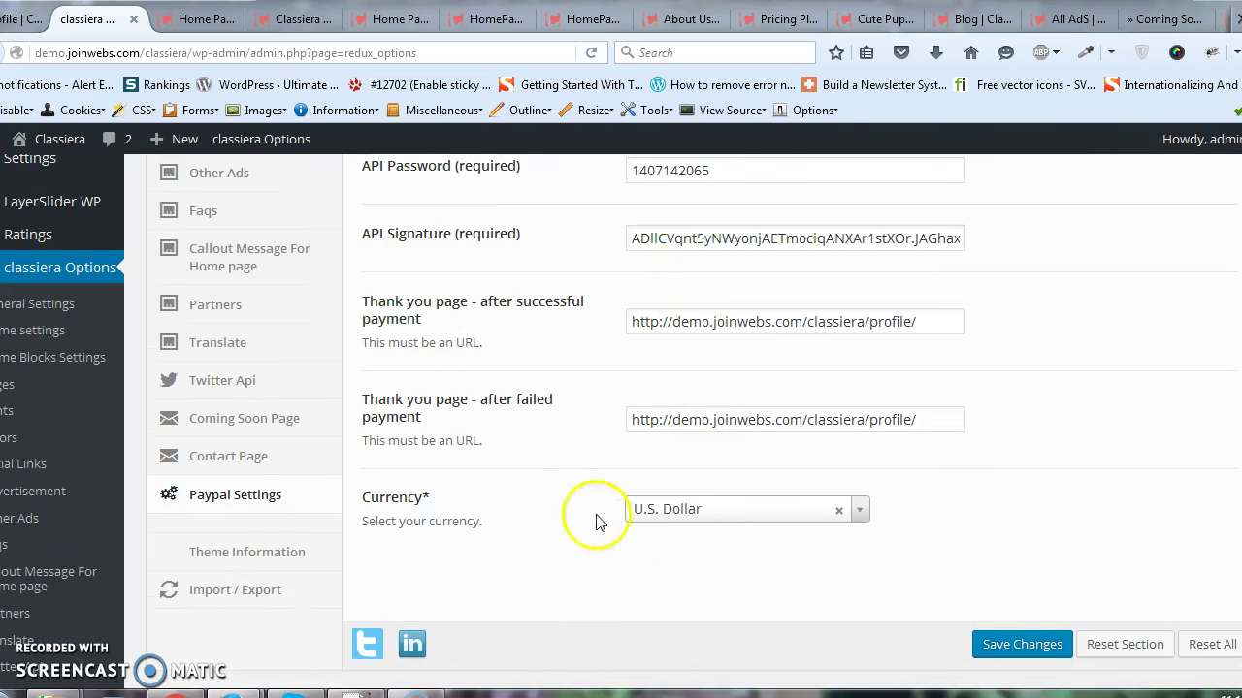
left_click(696, 513)
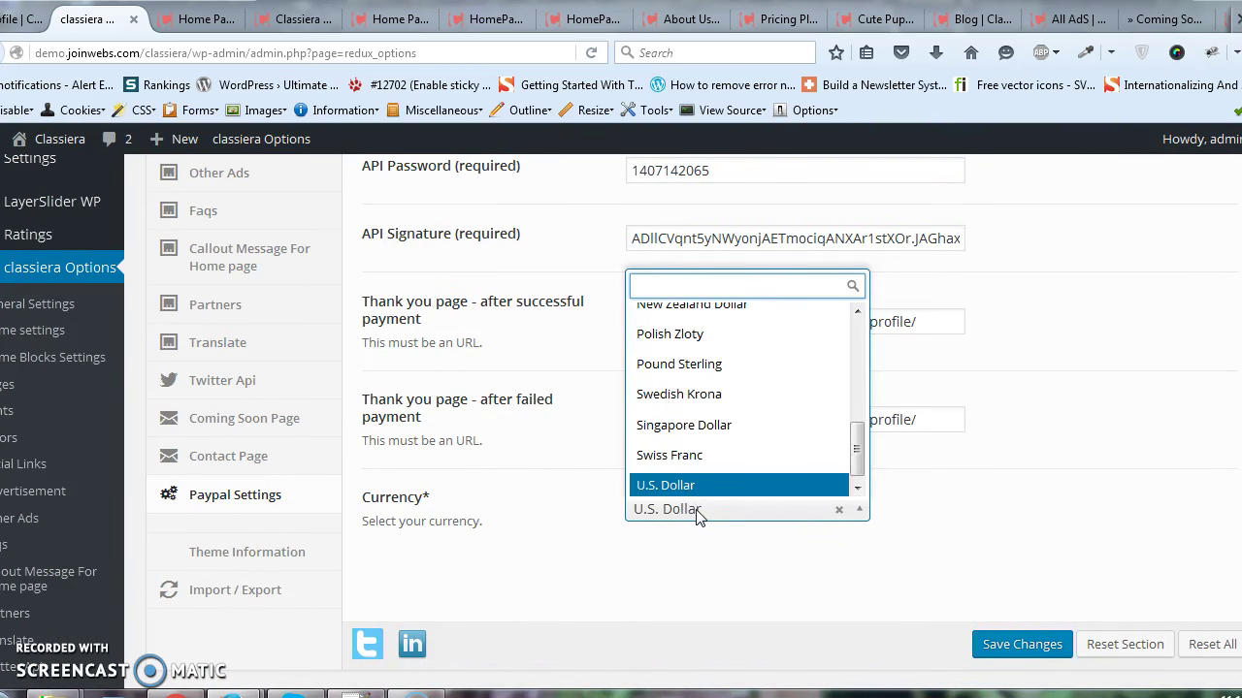
left_click(557, 508)
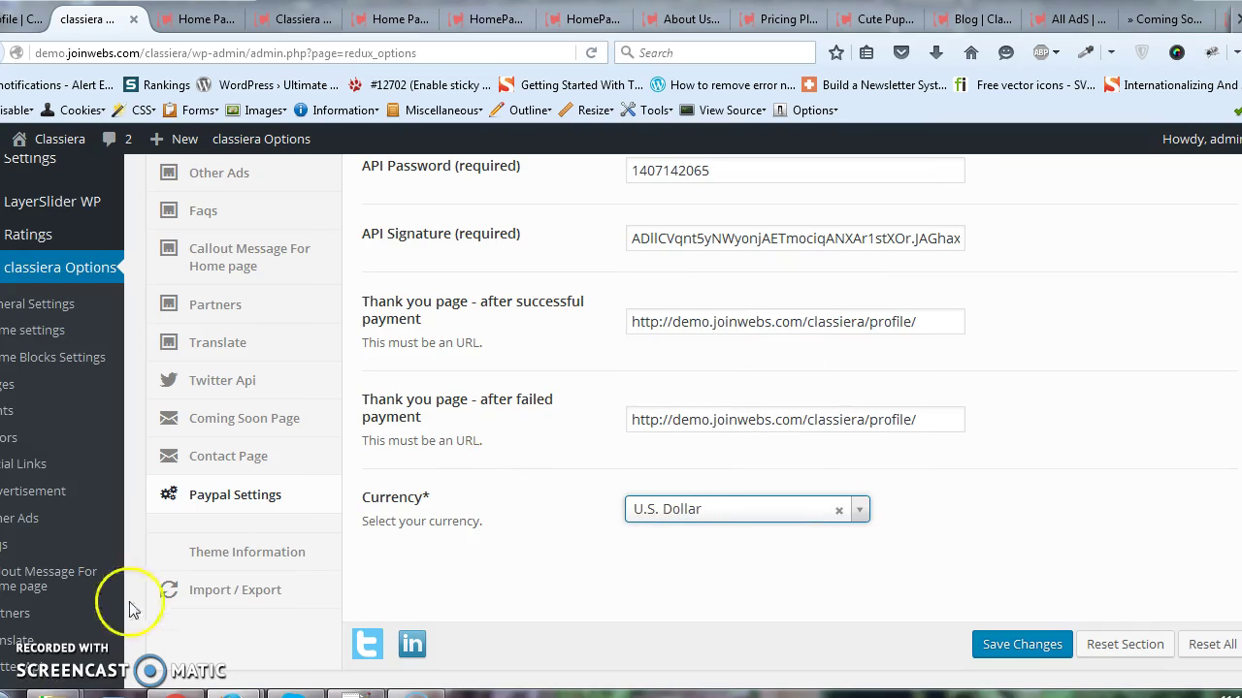
- Open the Import / Export settings, review the export options, and display the input area for importing options from a file
left_click(288, 595)
scroll(617, 442, "up", 3)
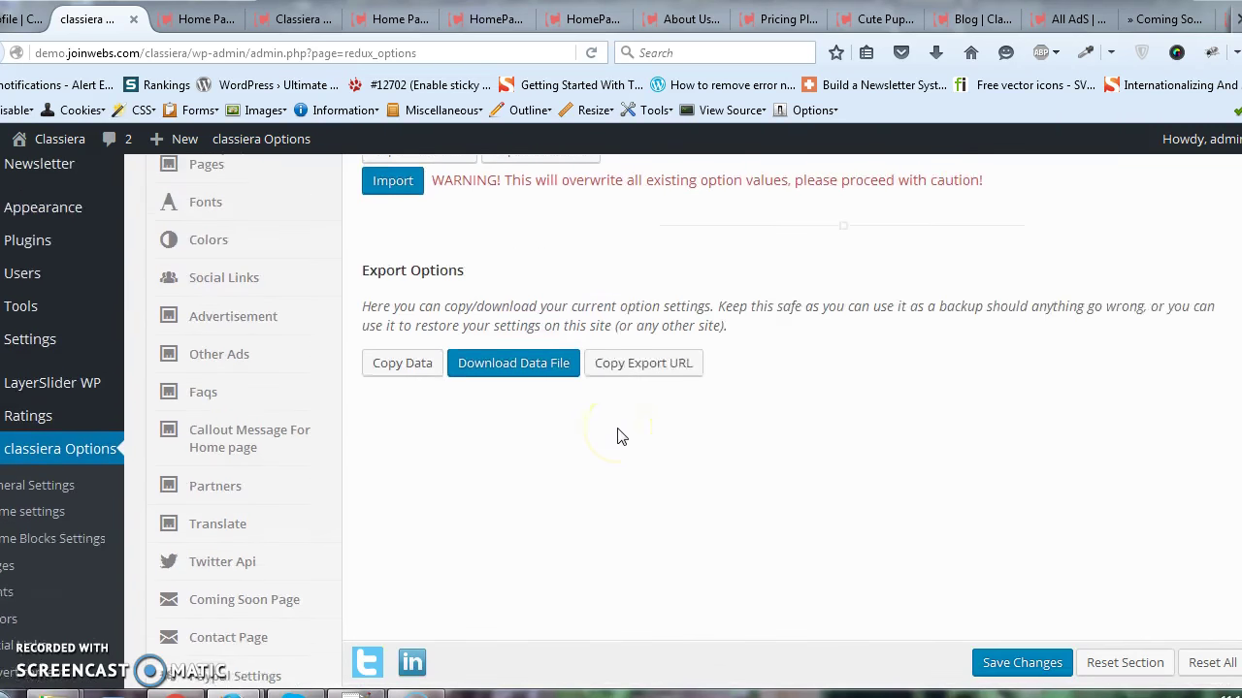
scroll(617, 436, "up", 3)
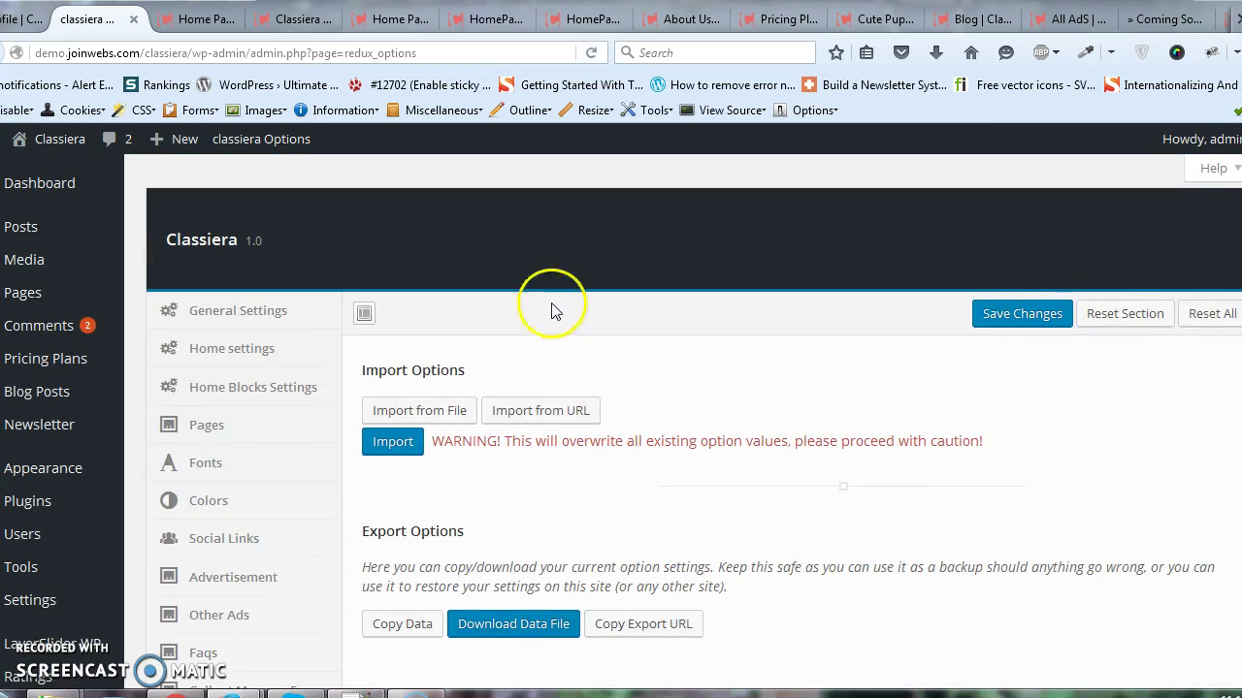
scroll(419, 304, "down", 2)
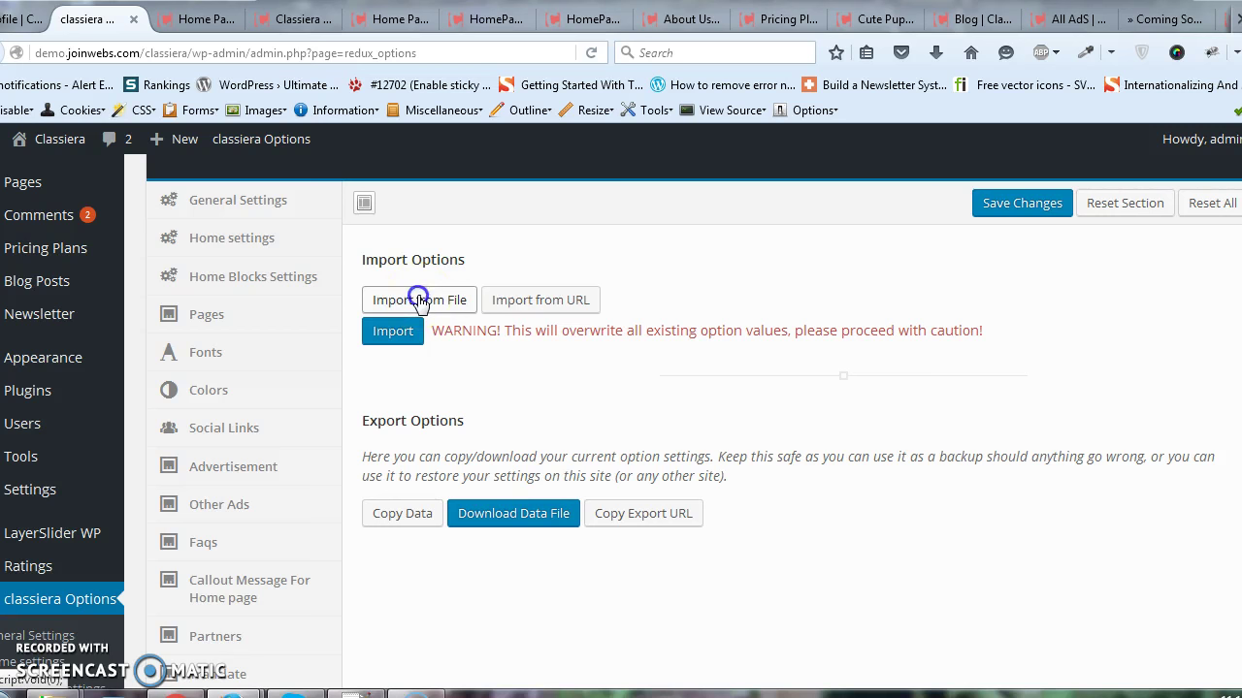
left_click(419, 300)
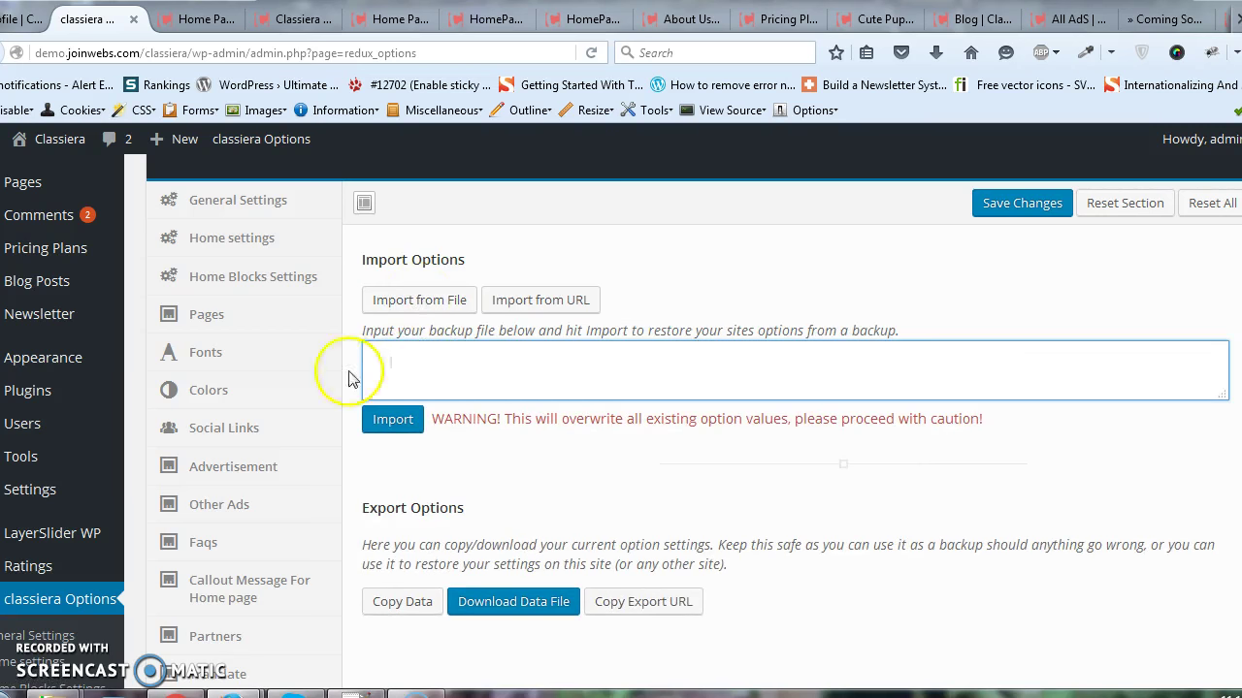
scroll(477, 381, "up", 2)
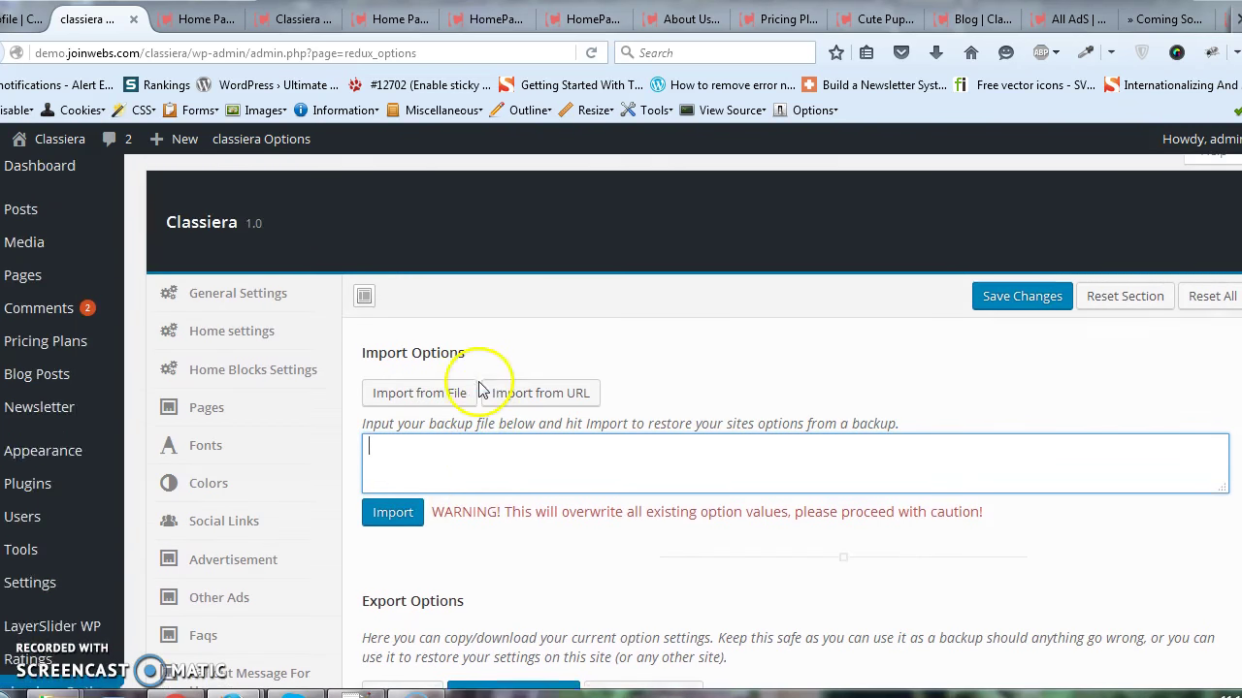
- Open the Categories Custom Fields page and display the custom fields of the Computers And Laptops category
mouse_move(60, 472)
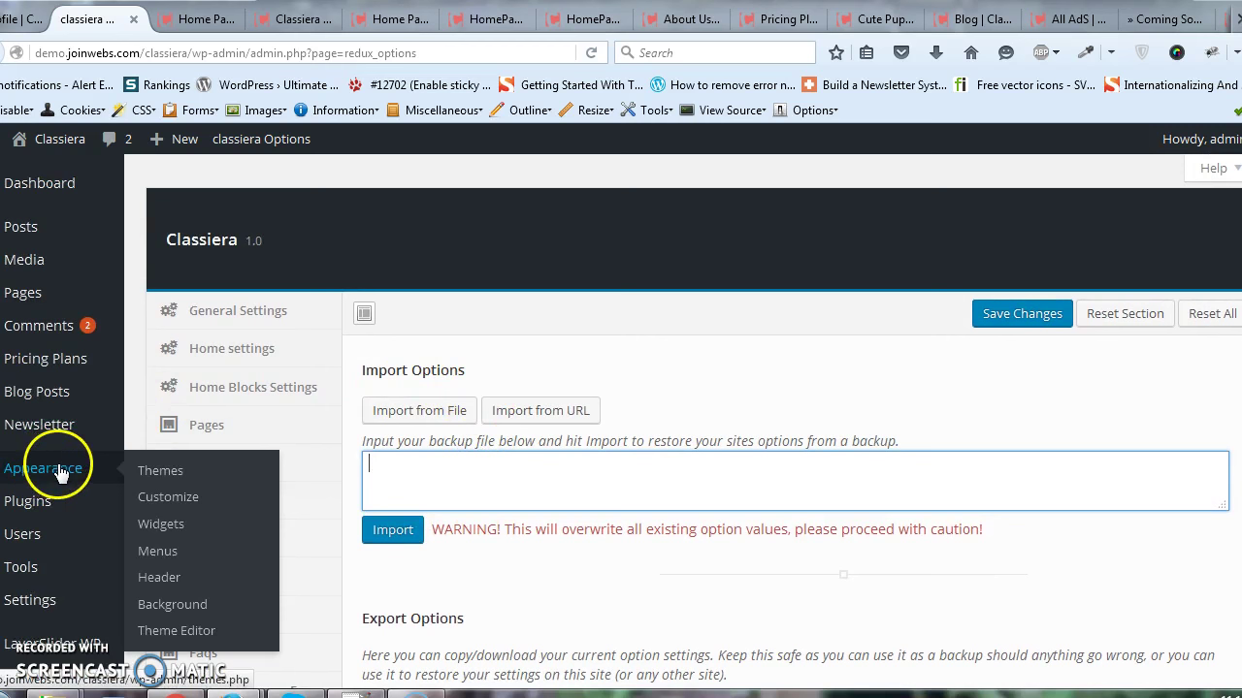
scroll(61, 471, "down", 10)
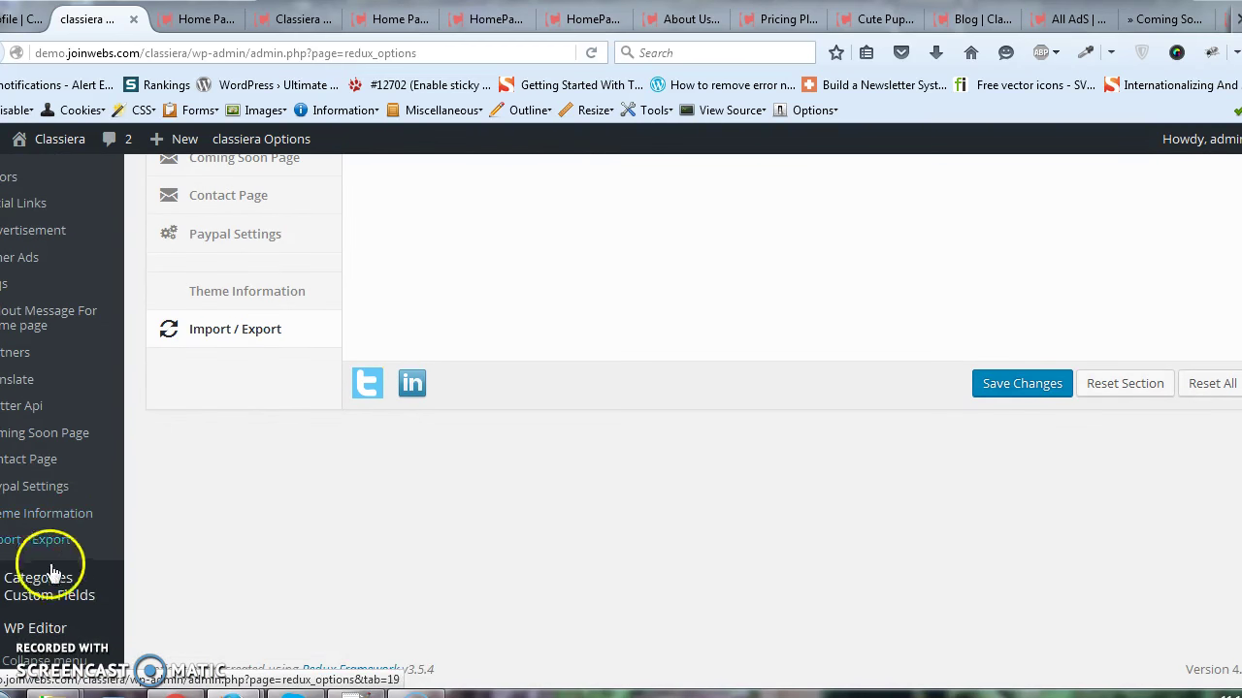
left_click(47, 590)
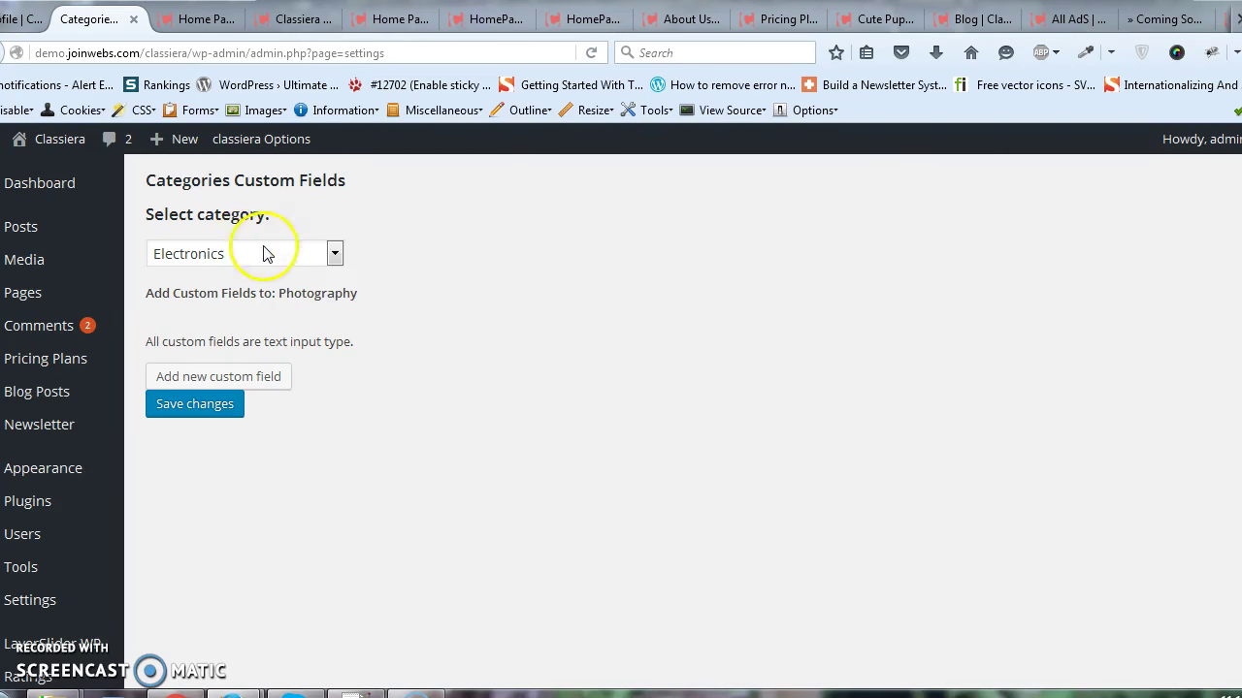
left_click(321, 250)
scroll(327, 327, "down", 1)
scroll(327, 310, "up", 1)
left_click(316, 296)
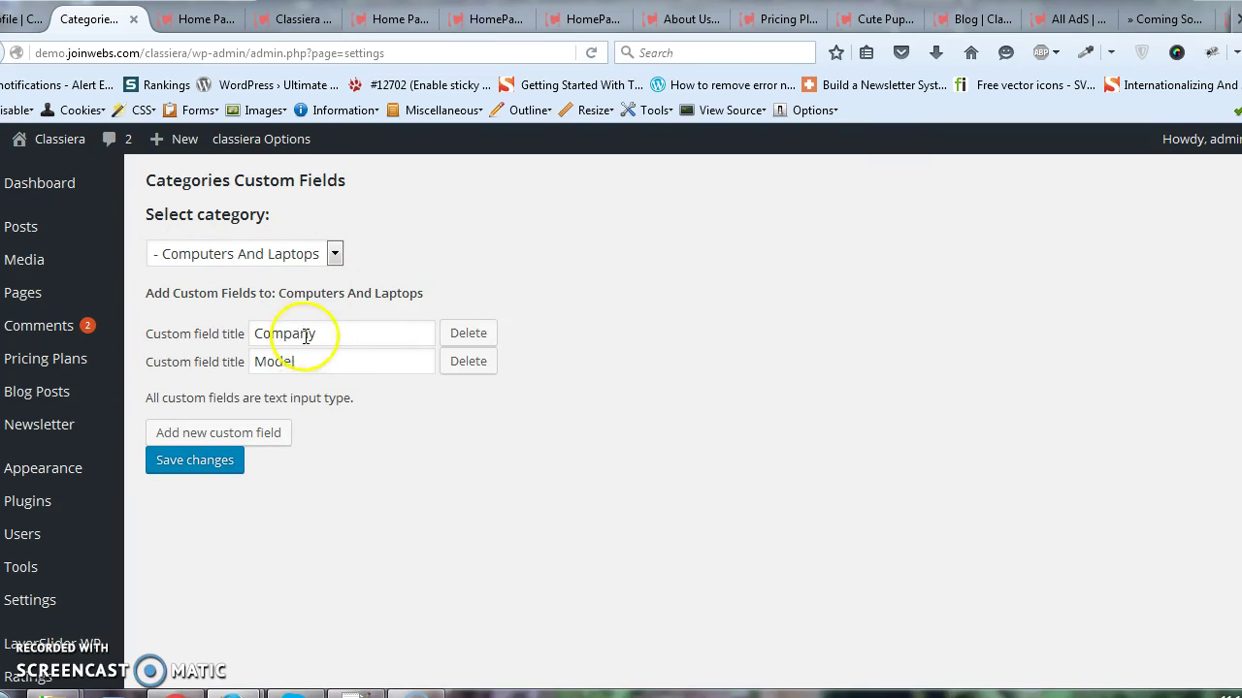
- Select the Home Appliances category and add a blank custom field to it
left_click(333, 252)
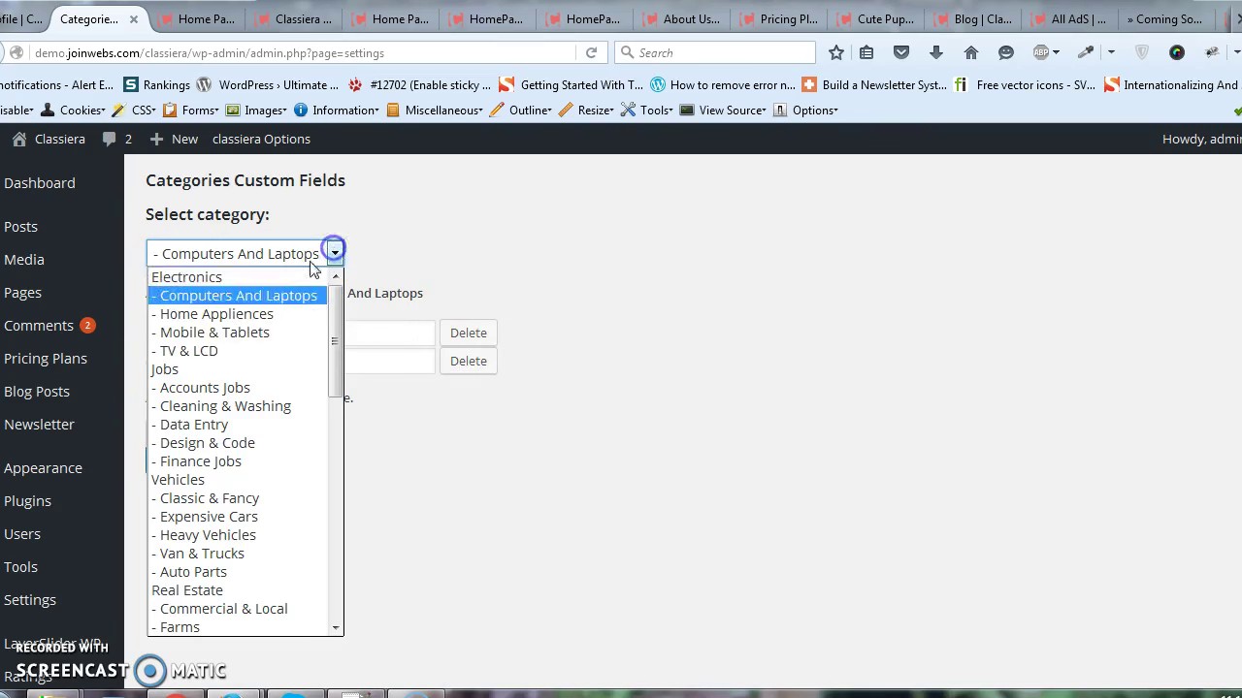
left_click(217, 315)
left_click(257, 375)
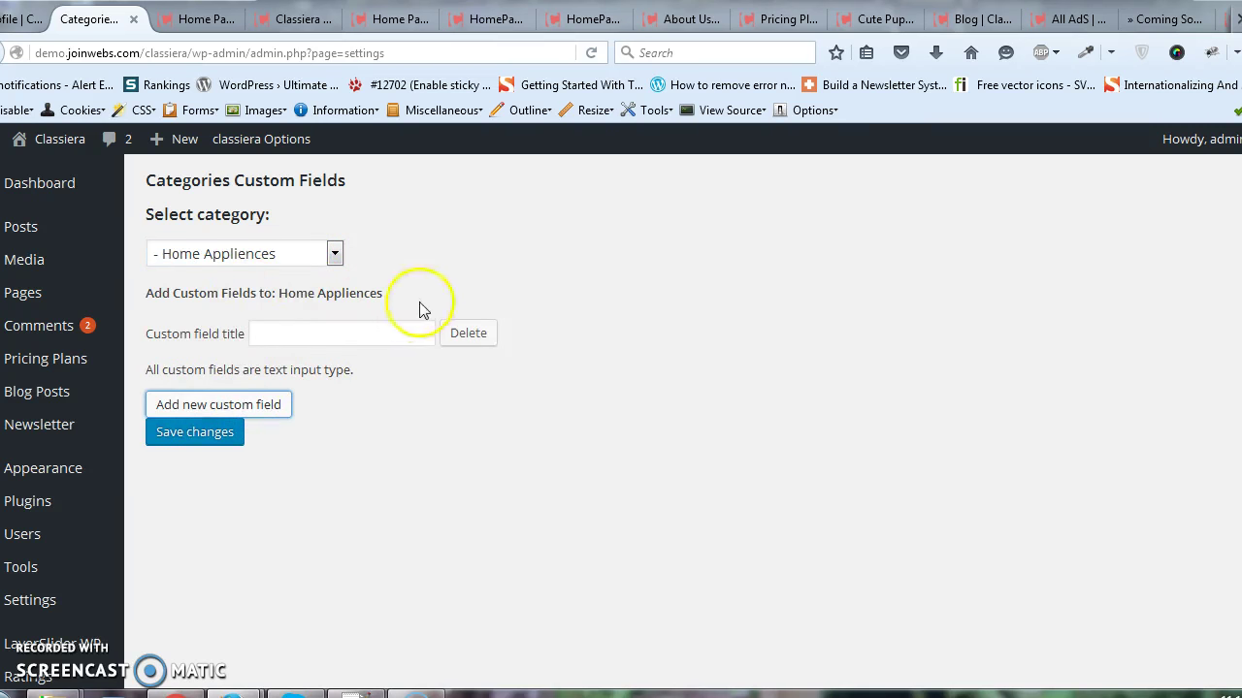
- Review the custom fields of the TV & LCD category and those of the Design & Code category
left_click(332, 252)
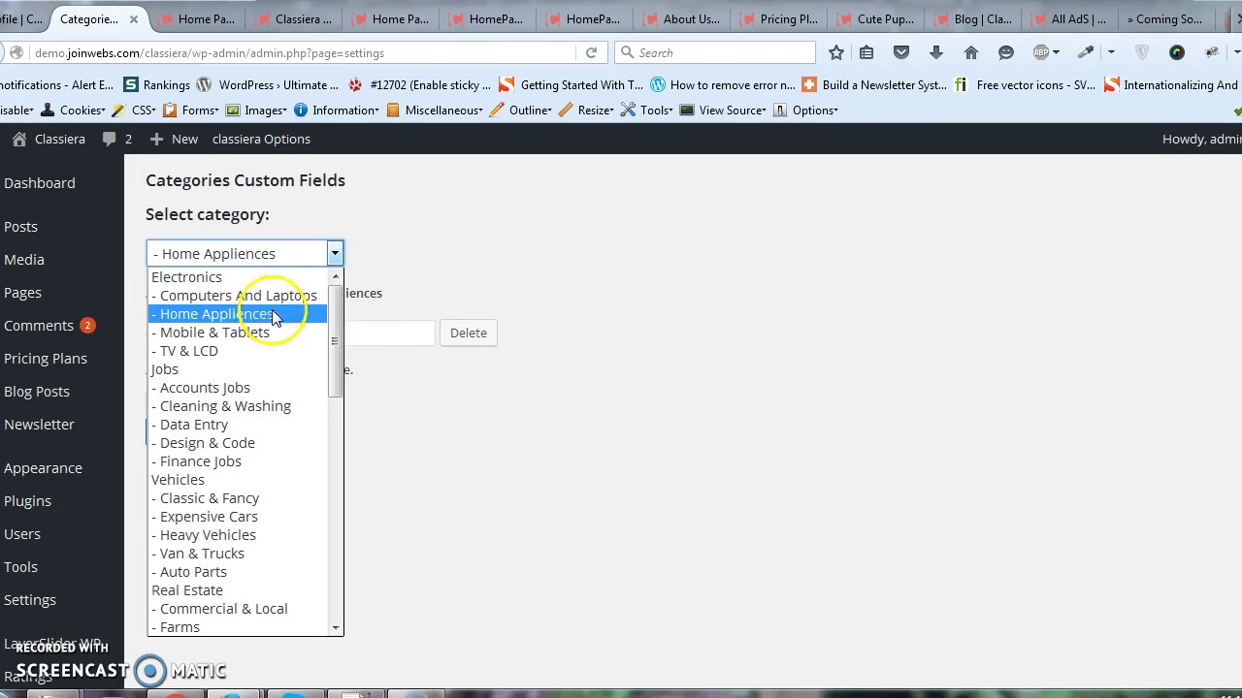
left_click(233, 351)
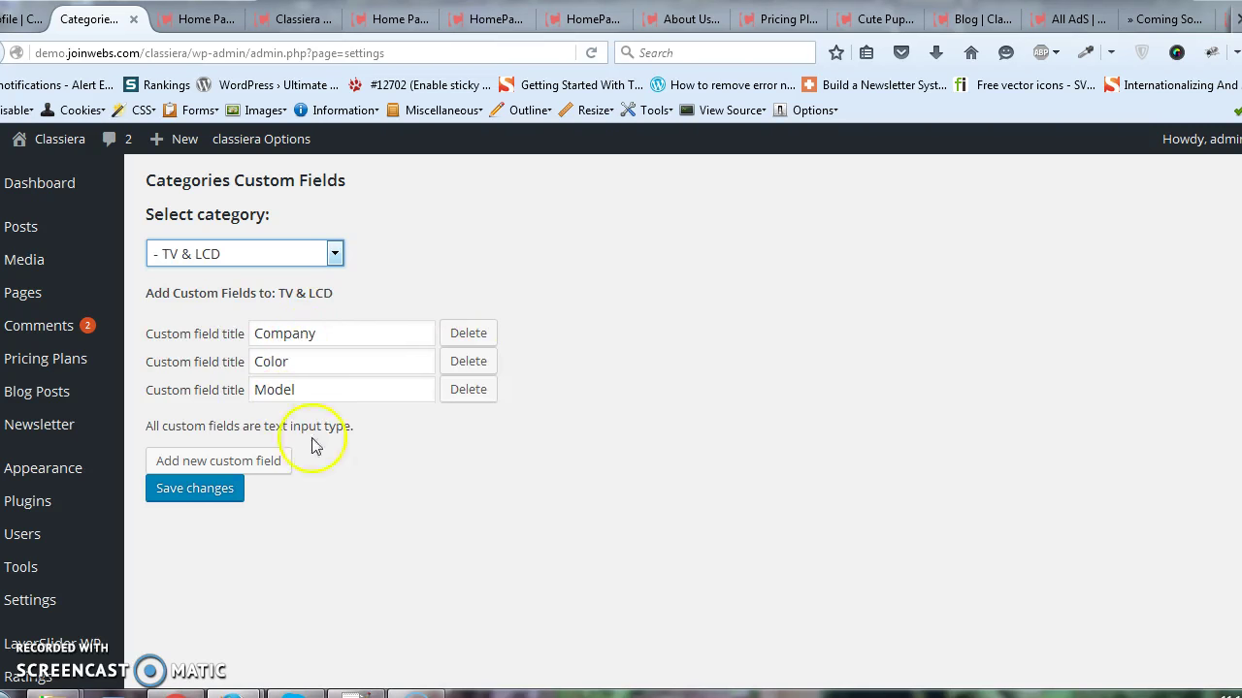
left_click(289, 254)
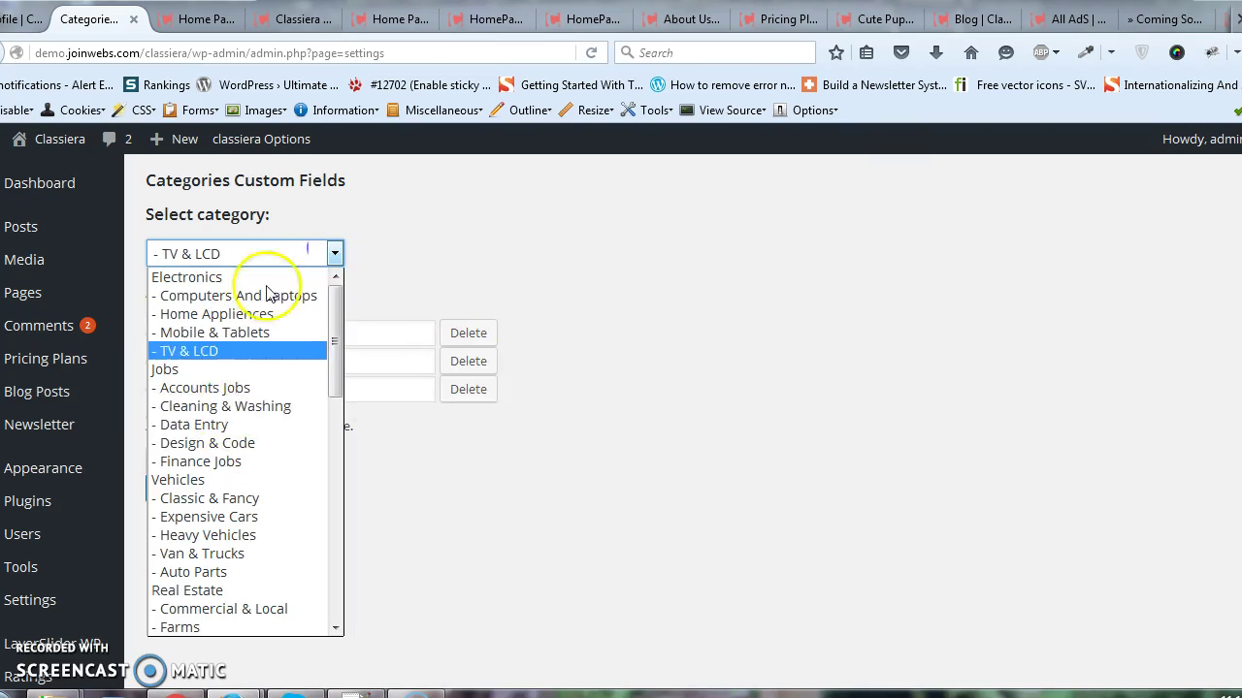
left_click(231, 446)
left_click(681, 361)
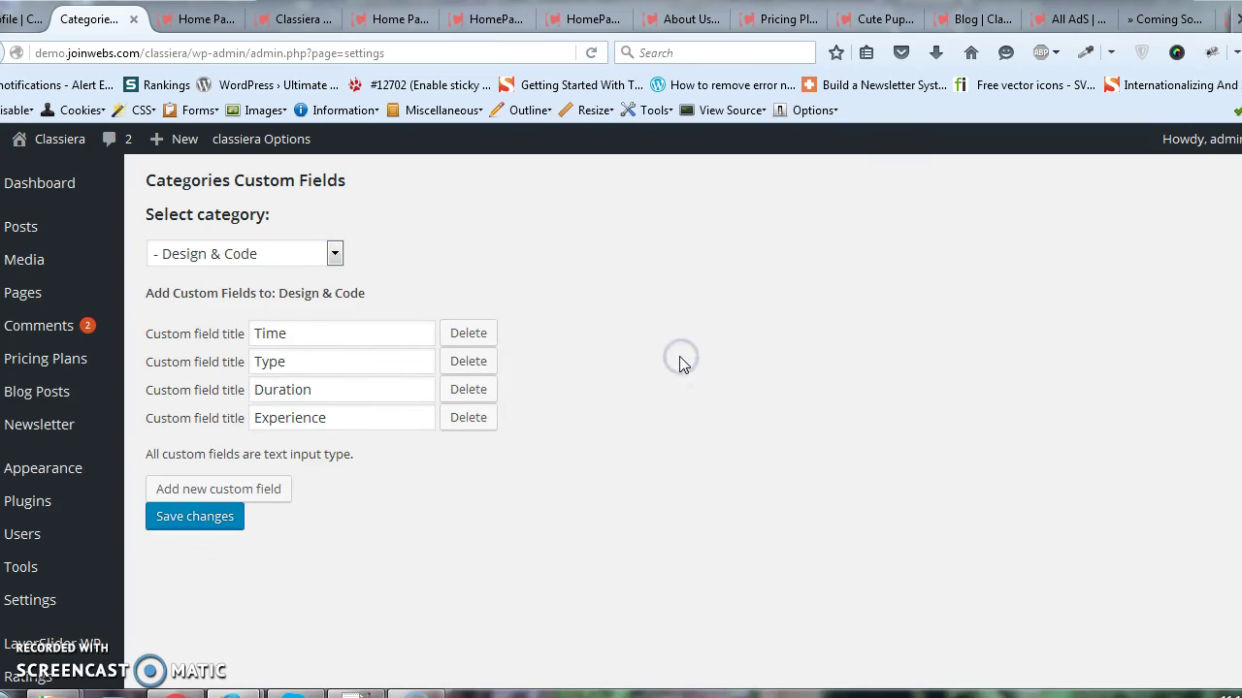